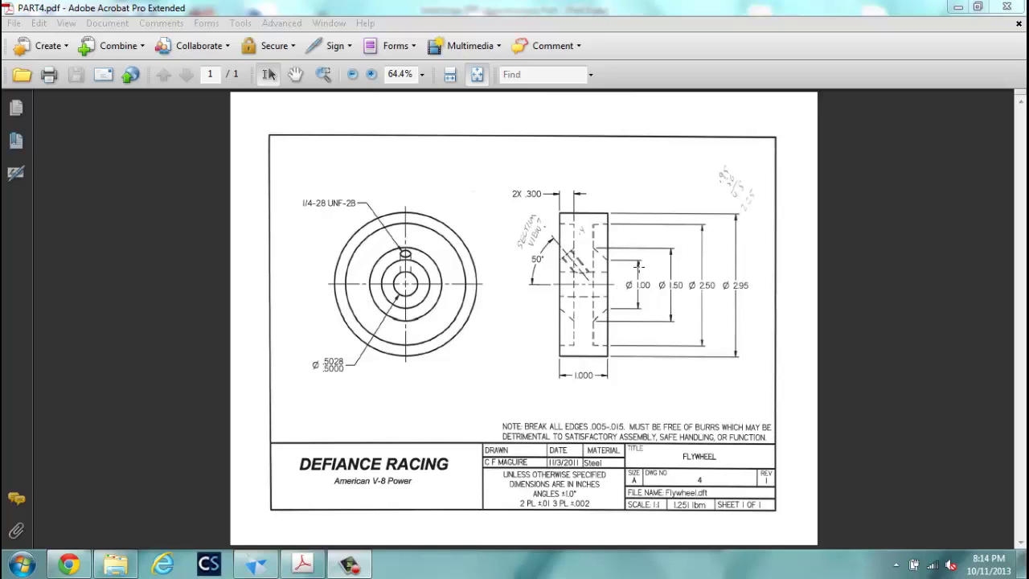
Step: Switch from the Acrobat flywheel drawing to the empty Solid Edge part Part 4.par
left_click(256, 565)
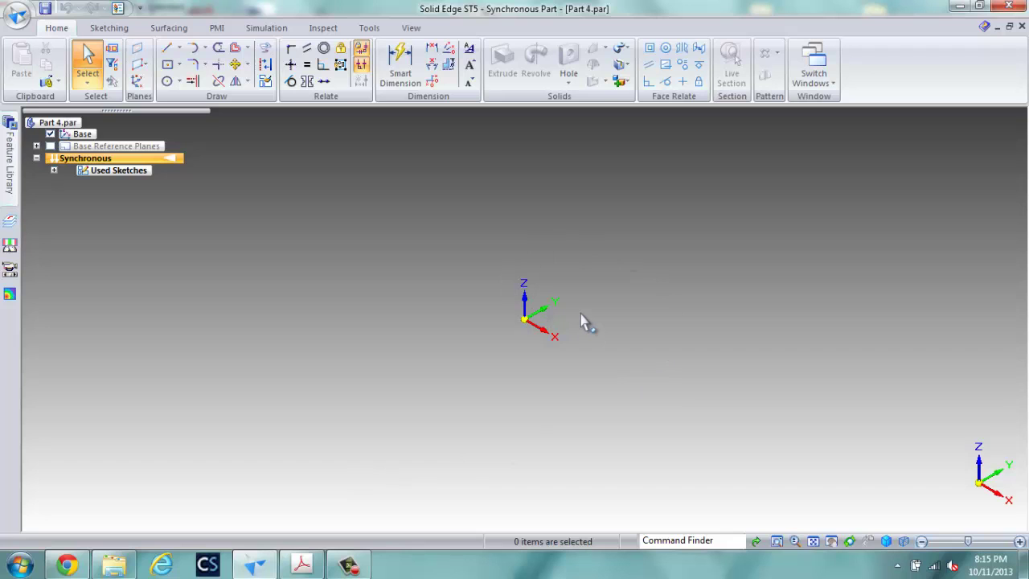
Step: Apply Steel to the part through the Material Table
left_click(17, 14)
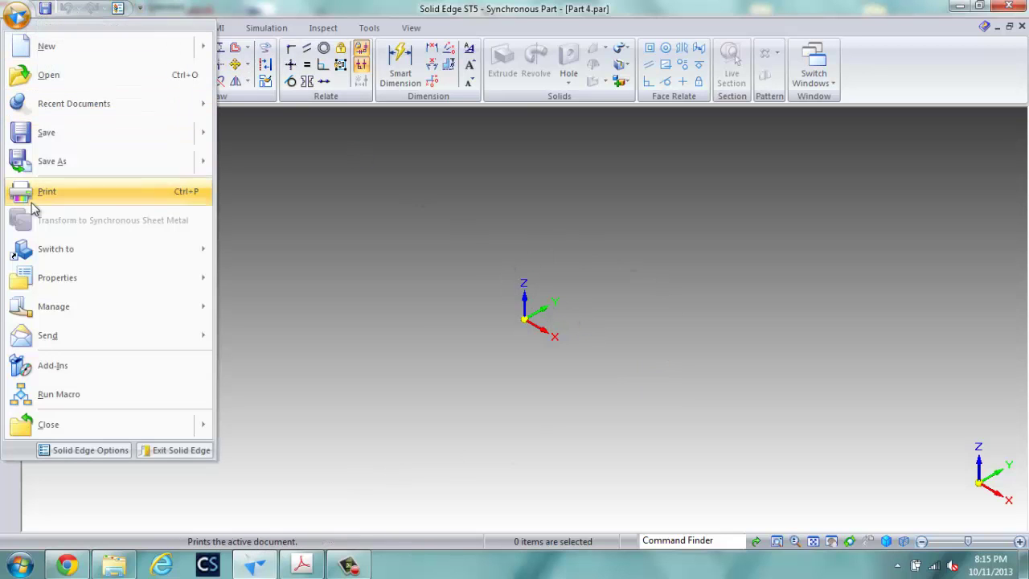
mouse_move(57, 277)
left_click(259, 70)
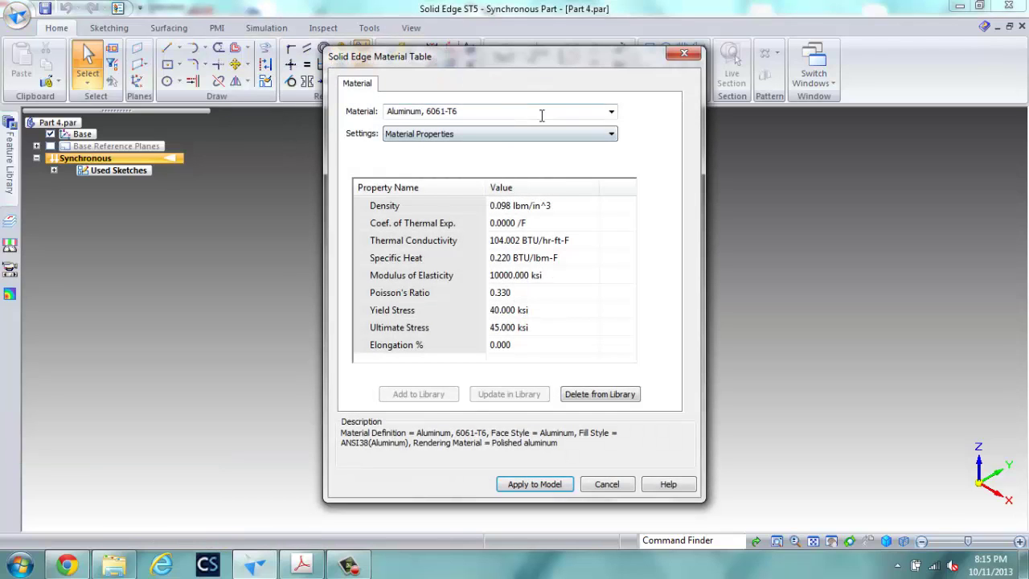
left_click(541, 114)
left_click(611, 112)
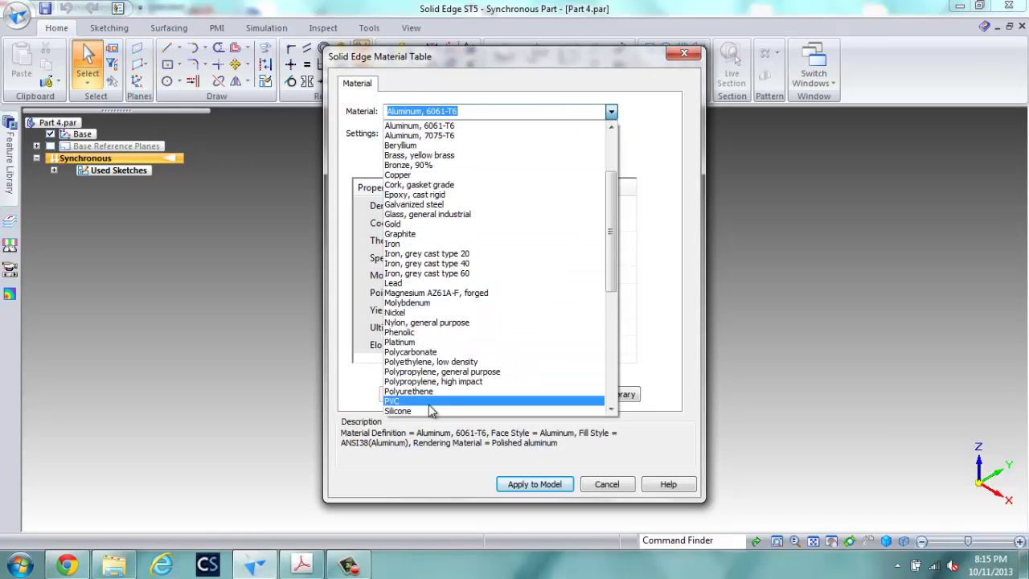
scroll(430, 411, "down", 4)
scroll(391, 367, "down", 2)
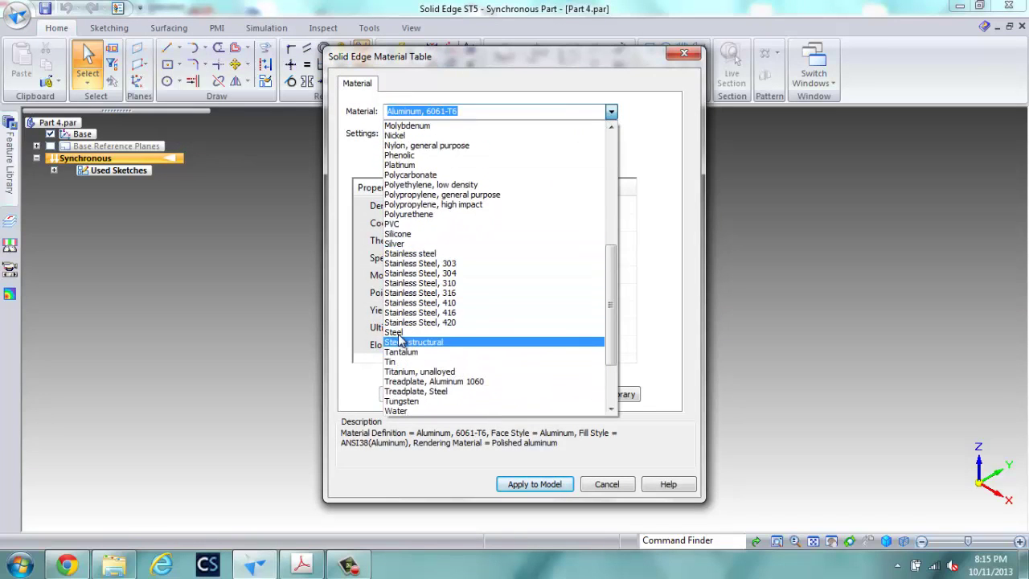
left_click(397, 333)
left_click(536, 485)
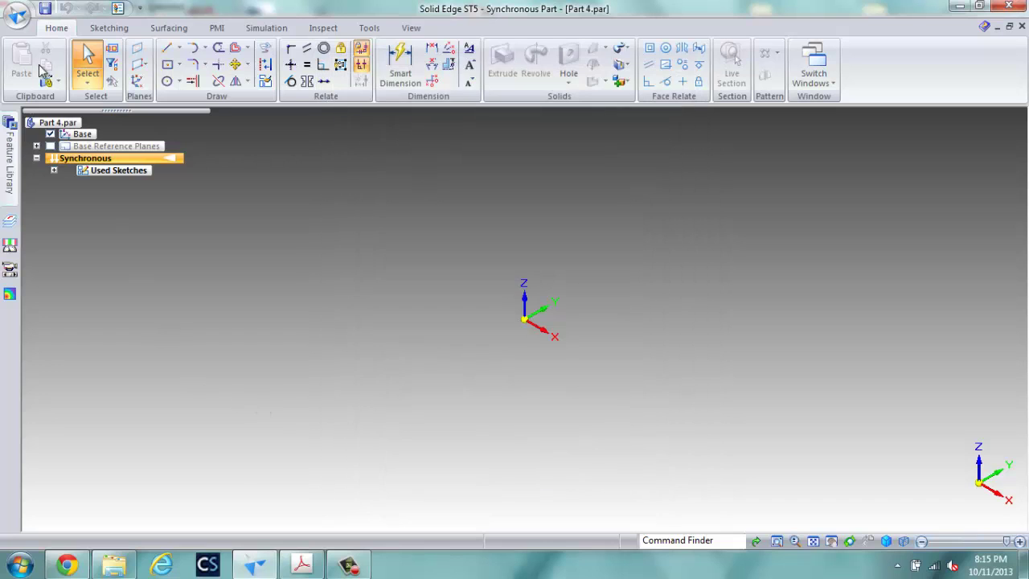
Step: Set the file properties to title FLYWHEEL, author C. JUNKINS and document number 4
left_click(18, 15)
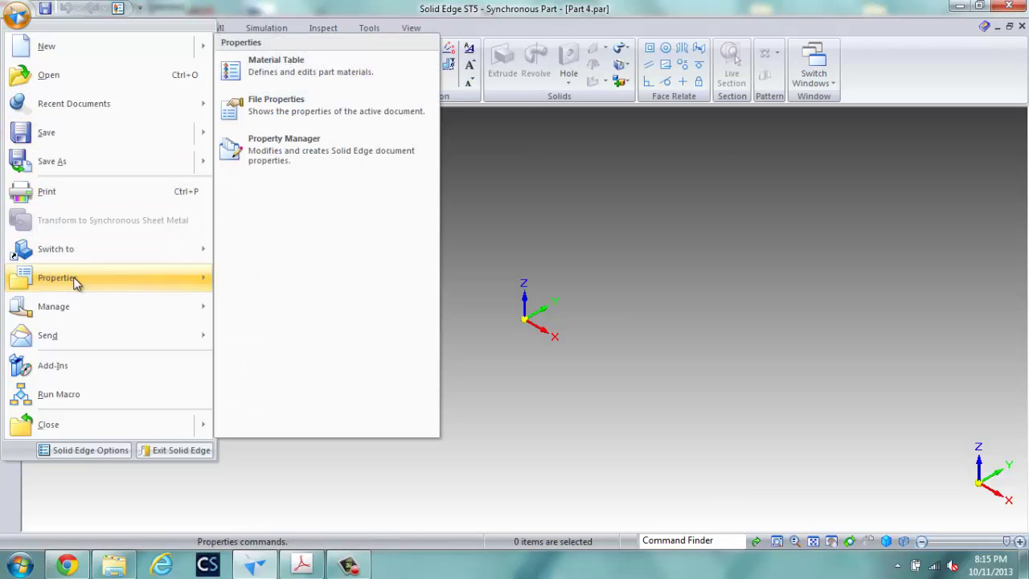
left_click(274, 106)
left_click(73, 37)
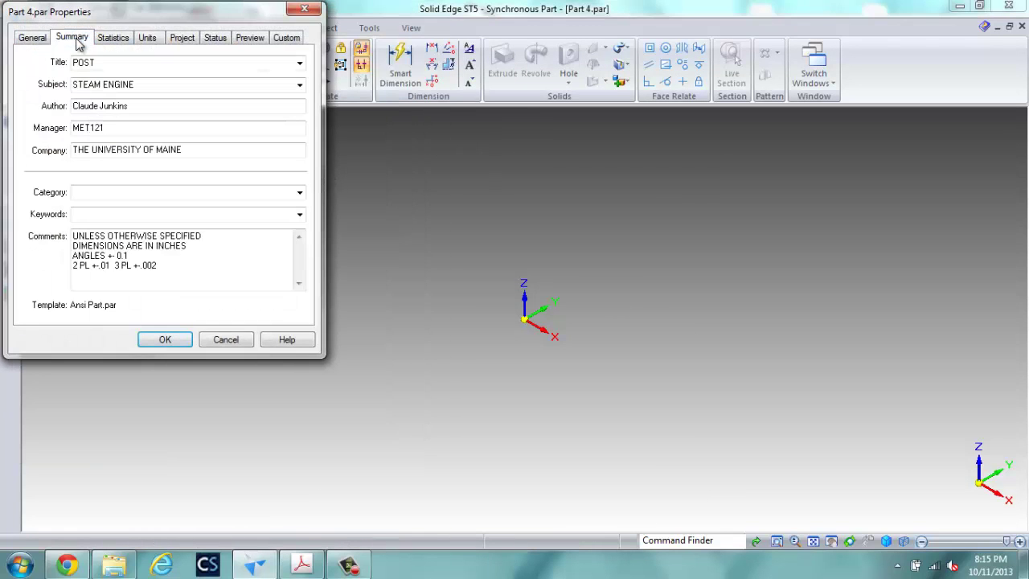
left_click(125, 84)
left_click(119, 63)
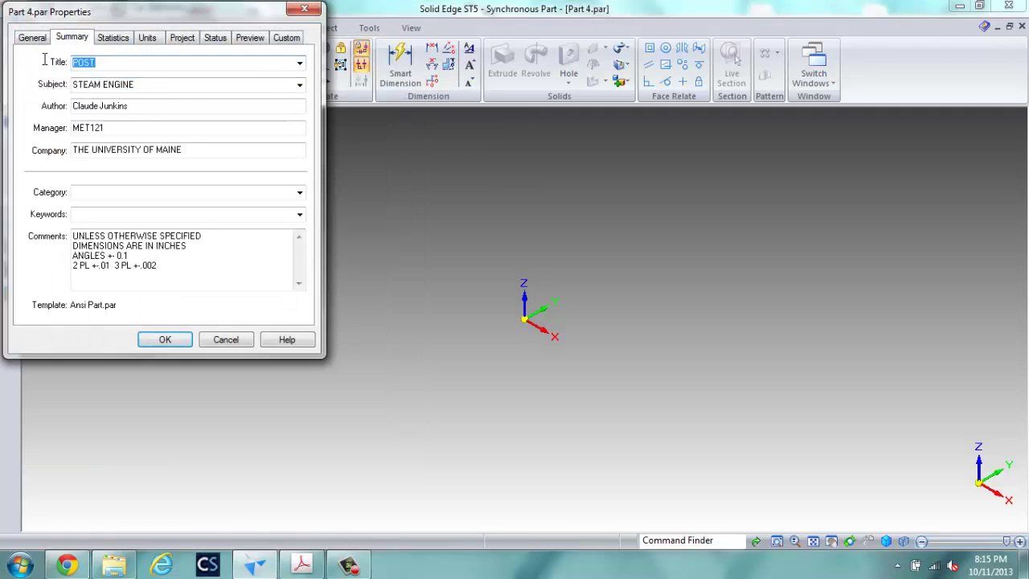
type("FLY")
type("WHEEL")
left_click_drag(131, 105, 56, 99)
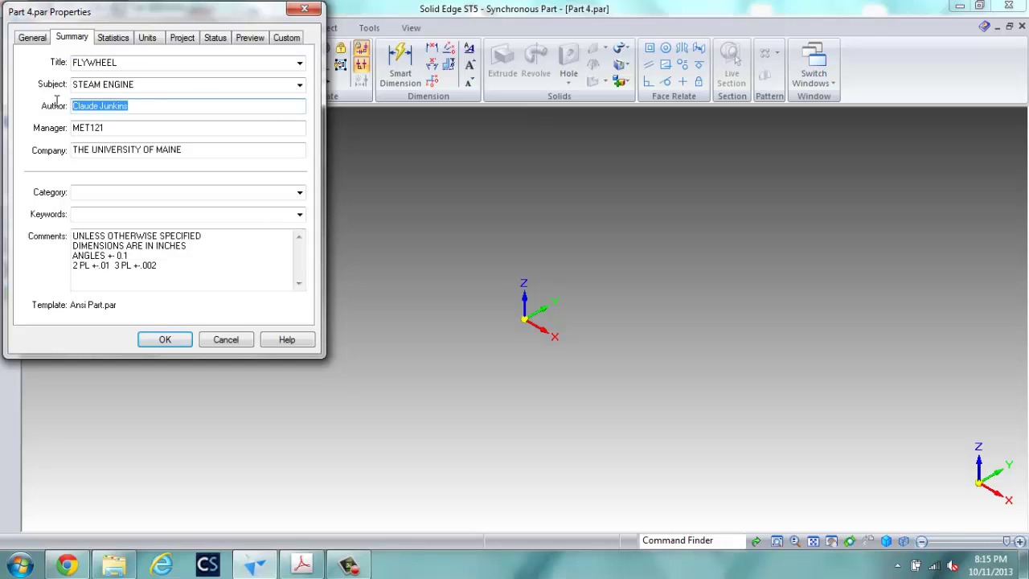
type("C. JUNKINS")
left_click(187, 42)
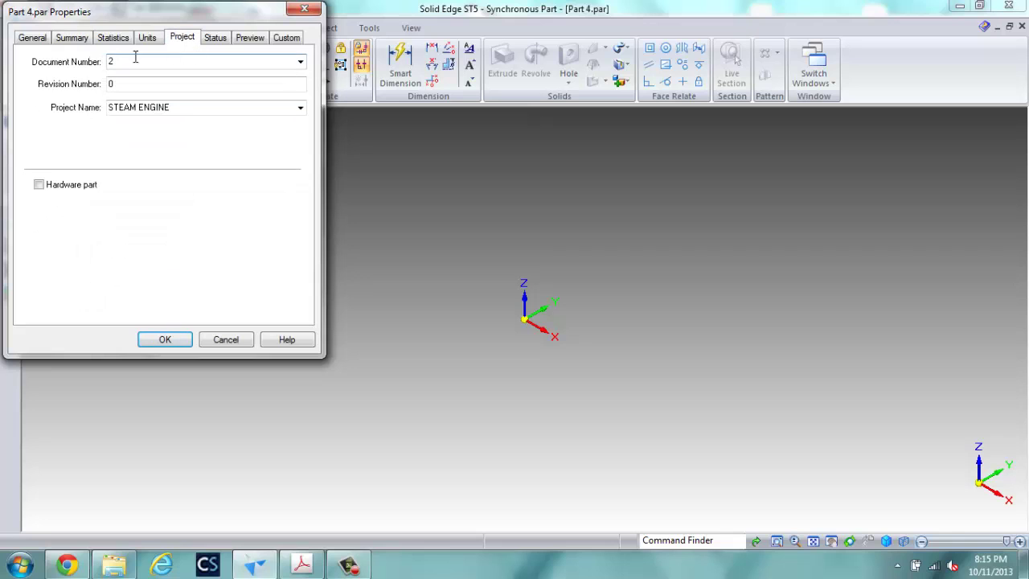
type("4")
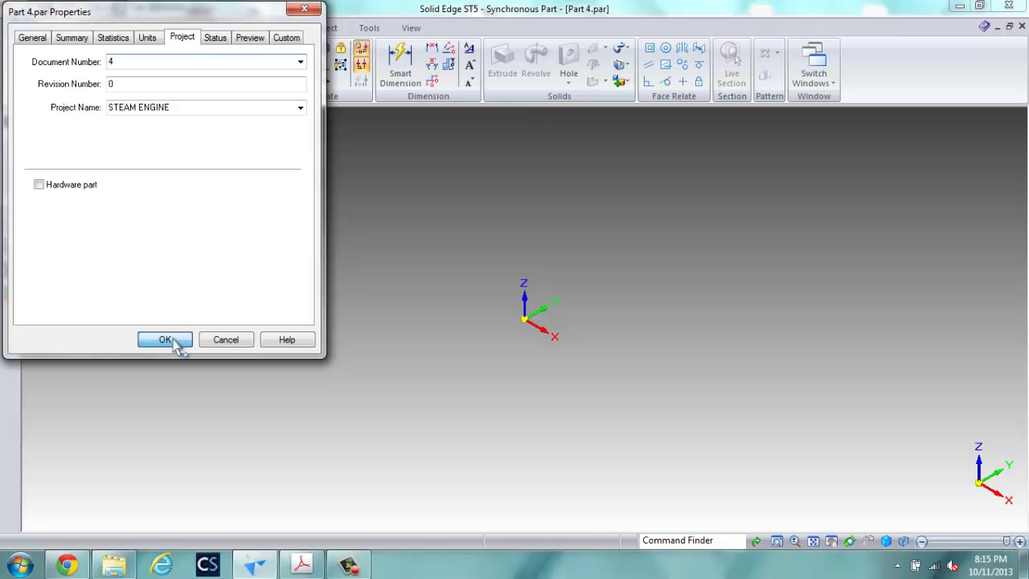
left_click(165, 339)
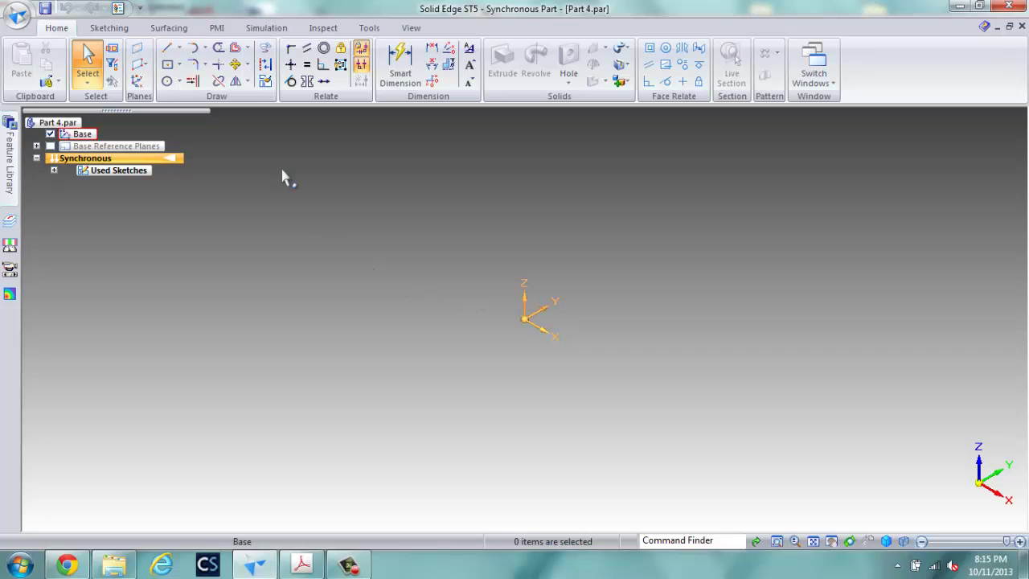
Step: Lock line sketching to the base plane with F3 and view it face-on
left_click(171, 54)
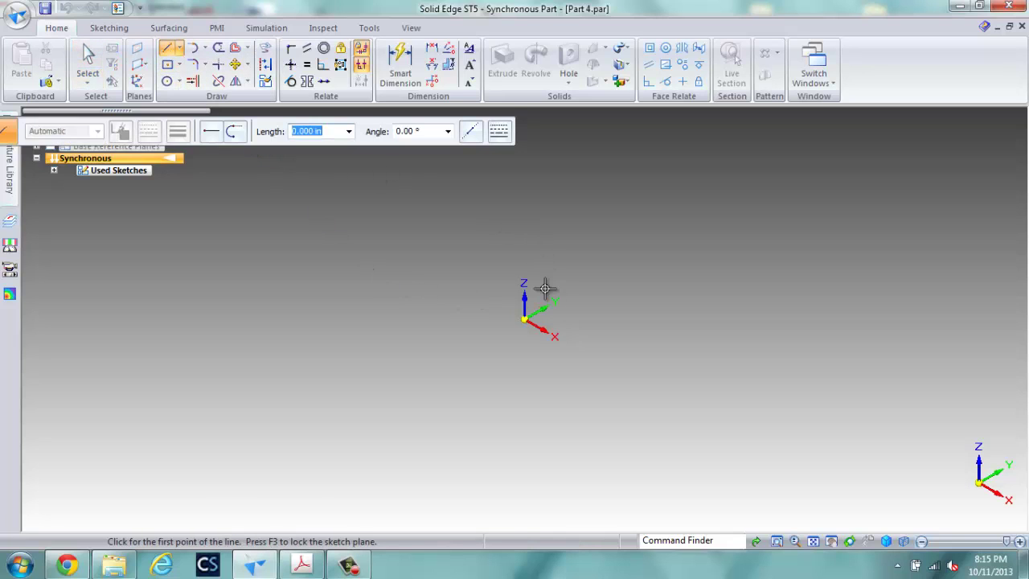
middle_click_drag(546, 279, 522, 296)
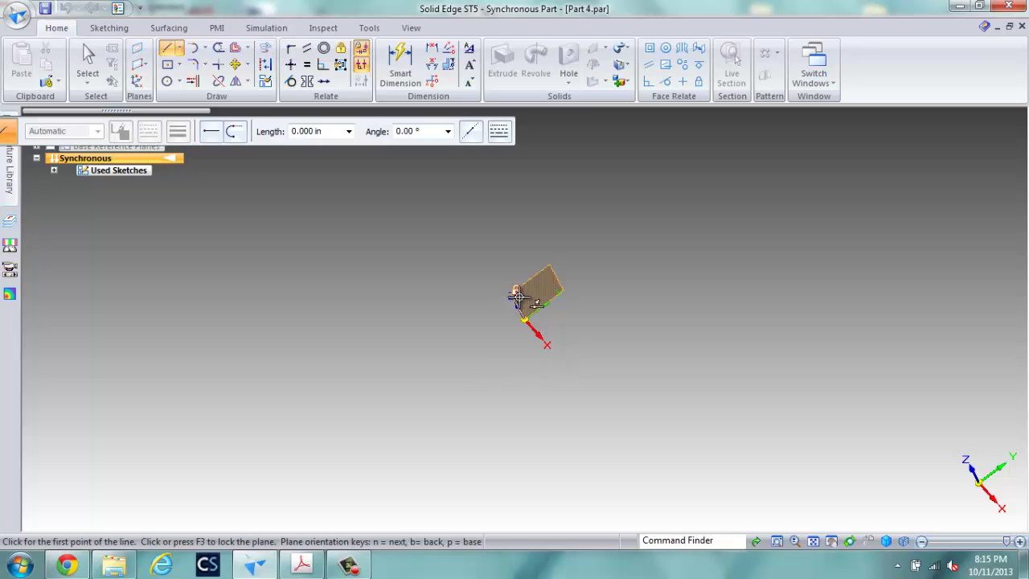
key("F3")
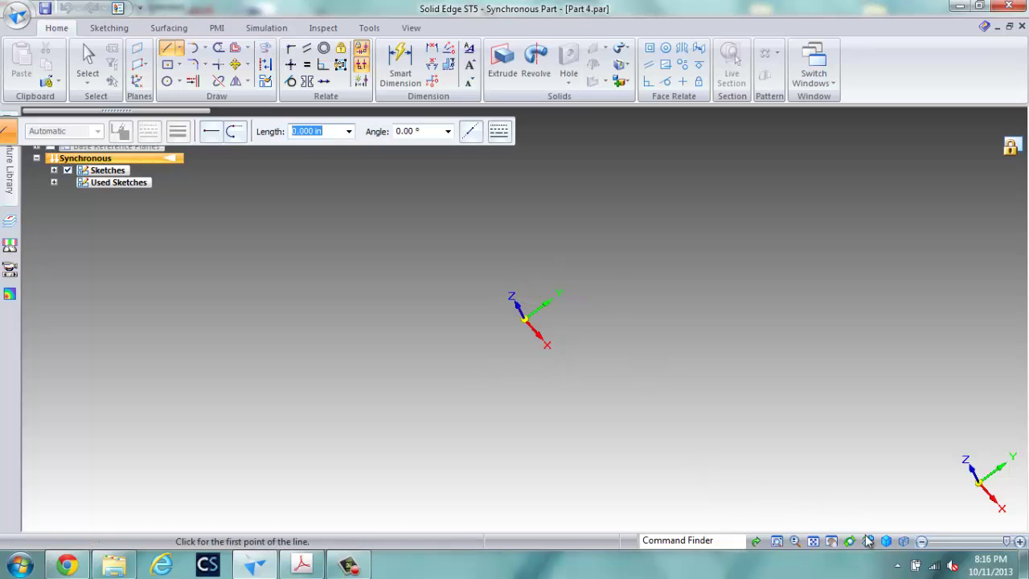
left_click(868, 540)
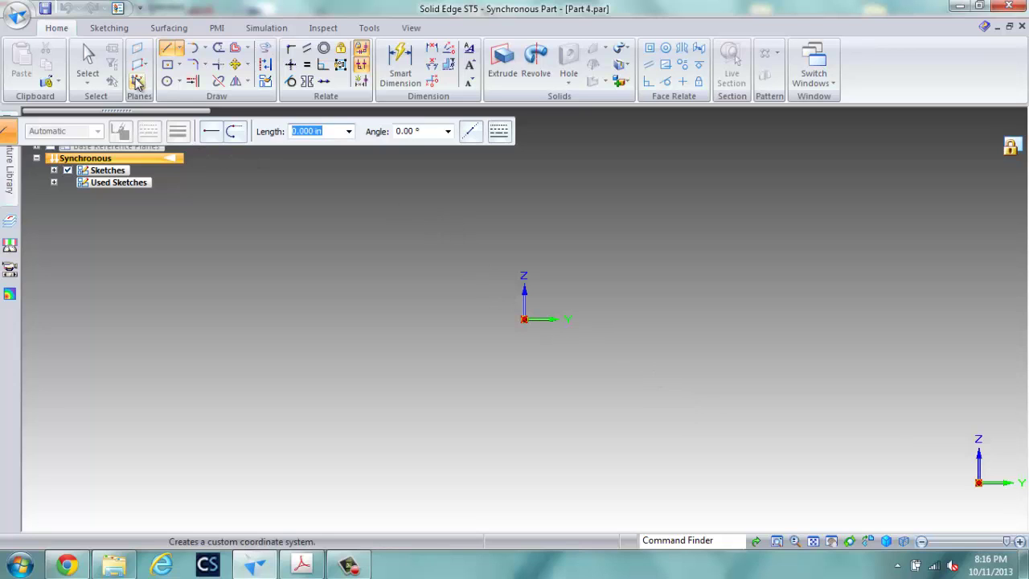
left_click(169, 50)
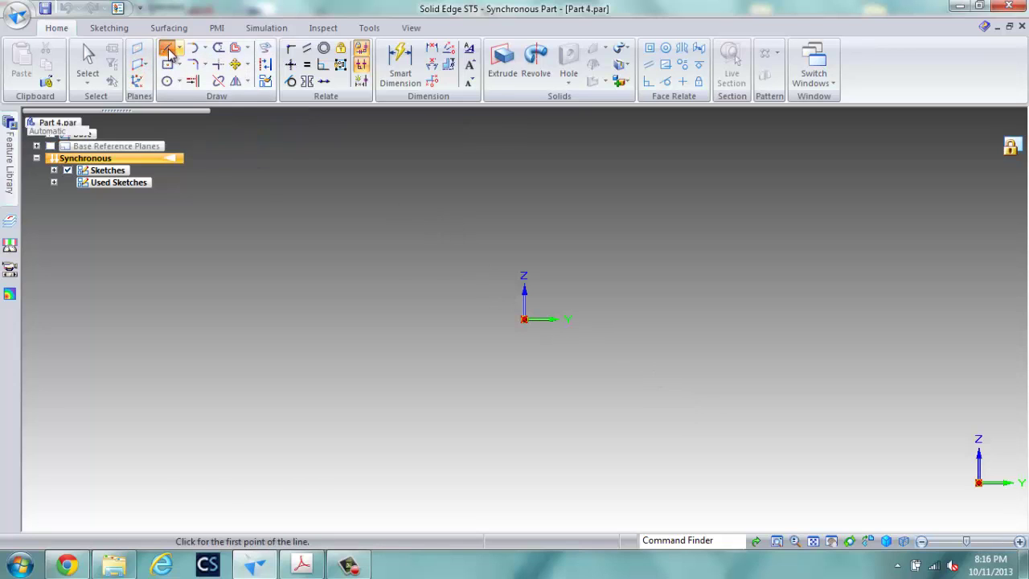
Step: From the origin, draw a 0.5 in horizontal line, a 0.5 in vertical line, then 0.3 in leftward
left_click(524, 318)
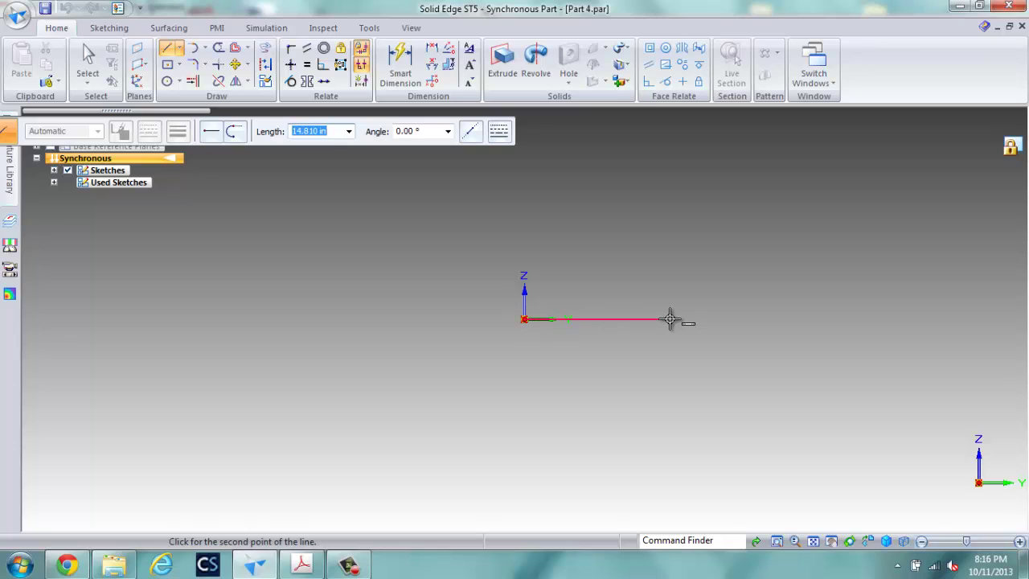
type(".5")
key("Tab")
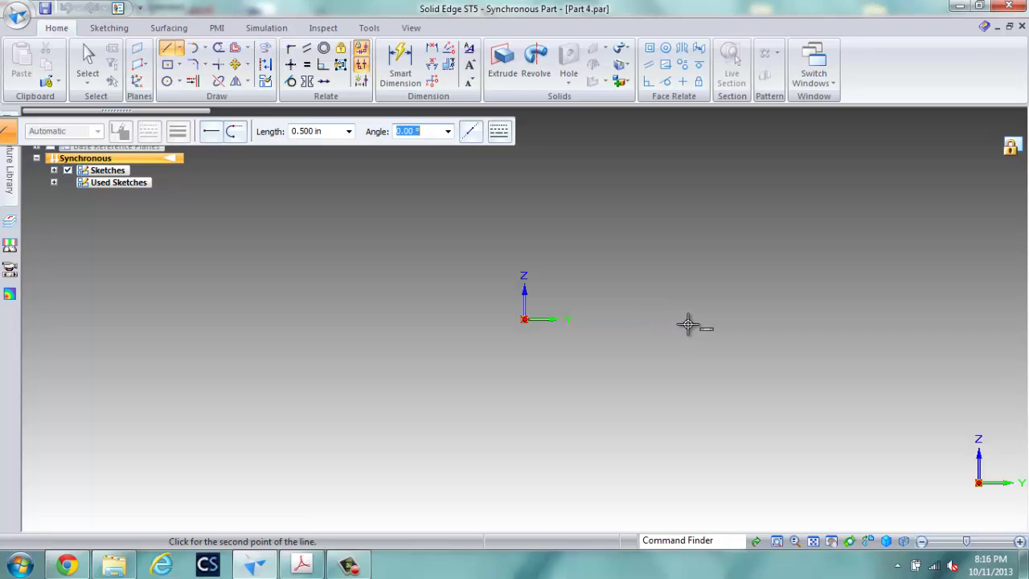
middle_click_drag(583, 294, 431, 359)
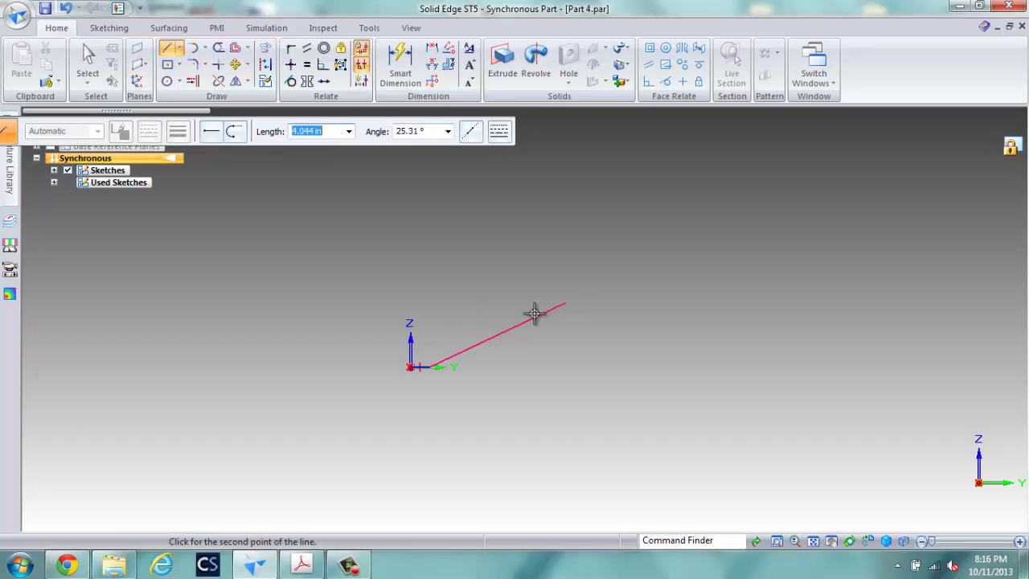
key("Return")
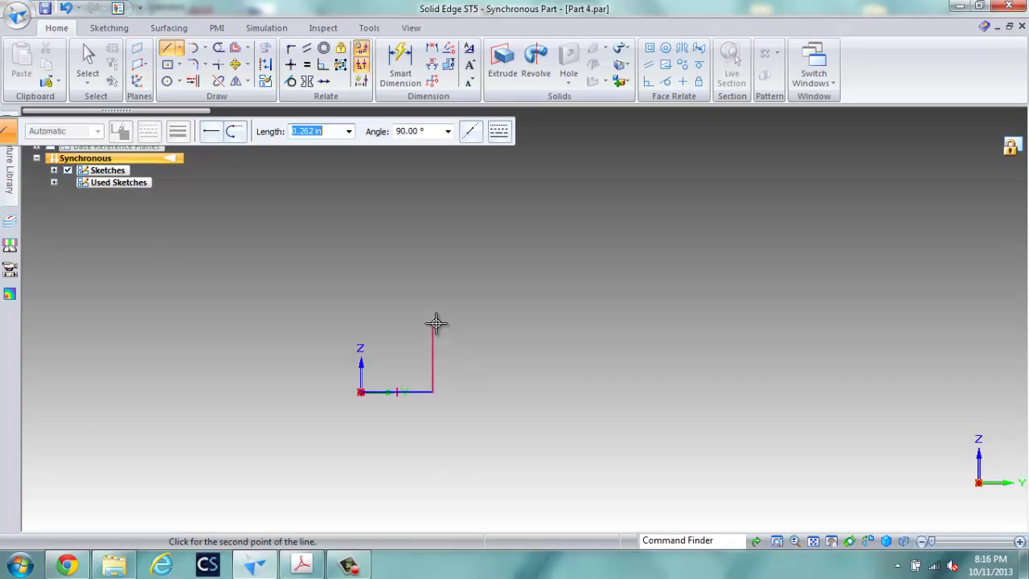
type(".5")
key("Tab")
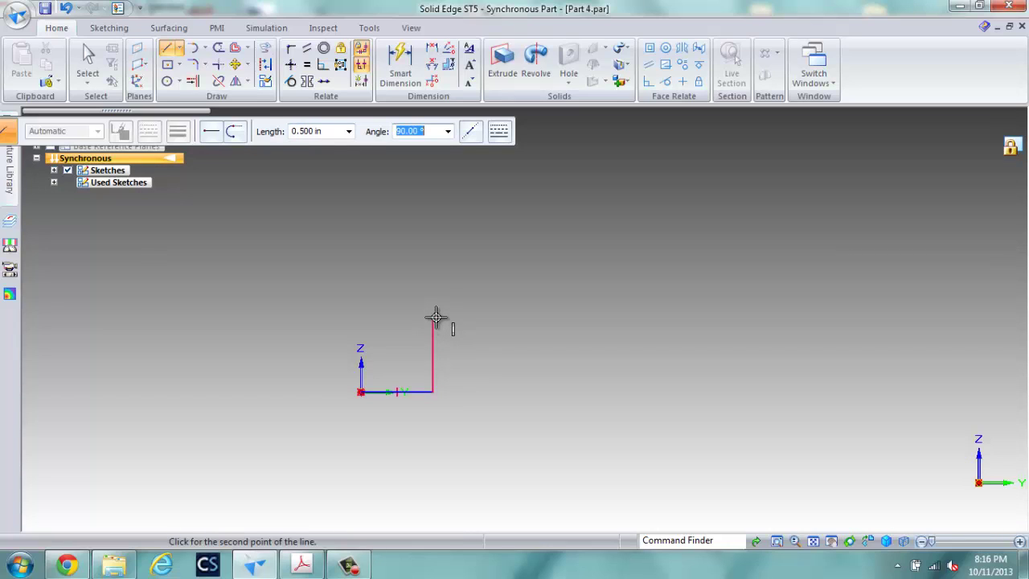
key("Return")
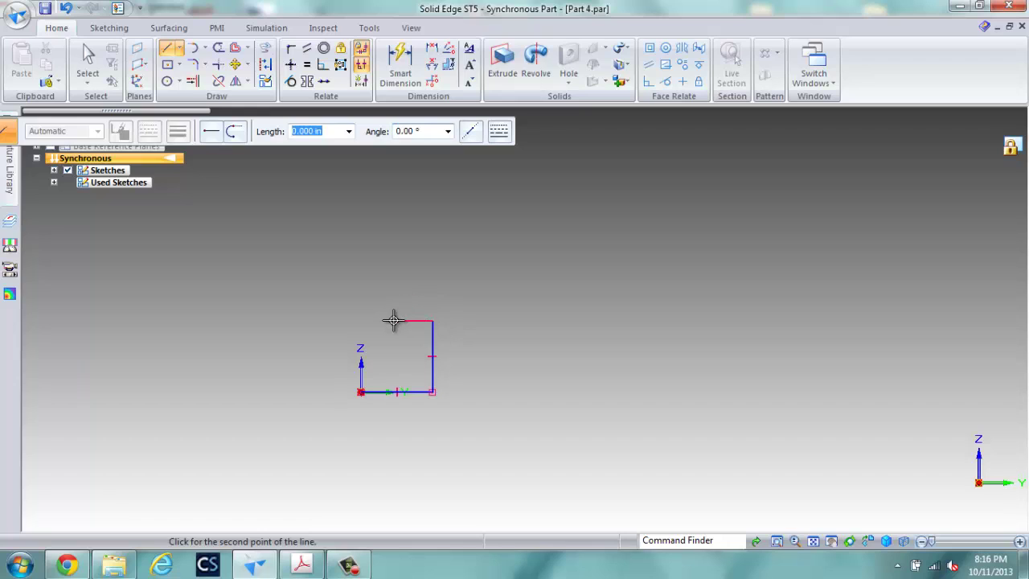
type(".3")
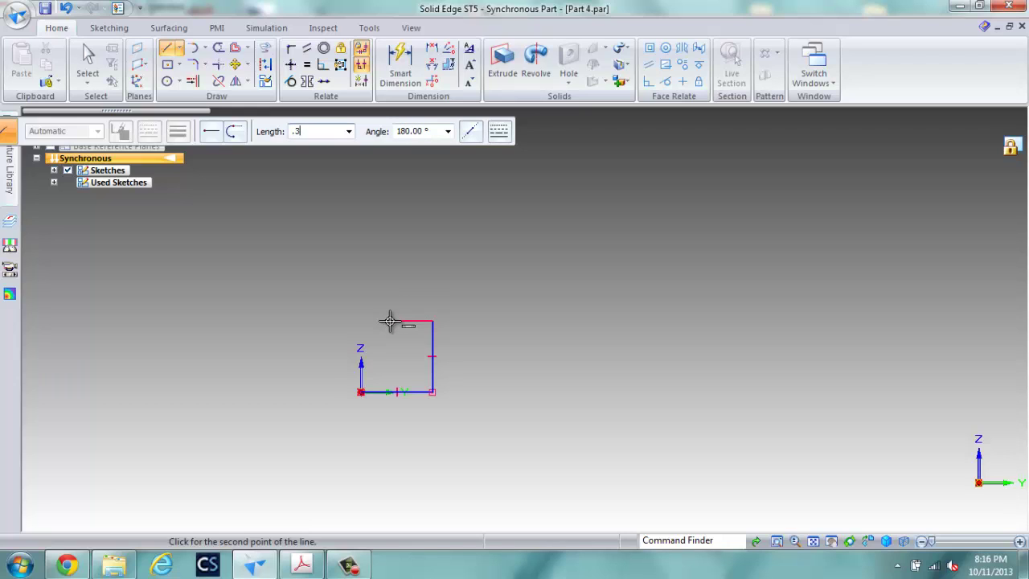
key("Tab")
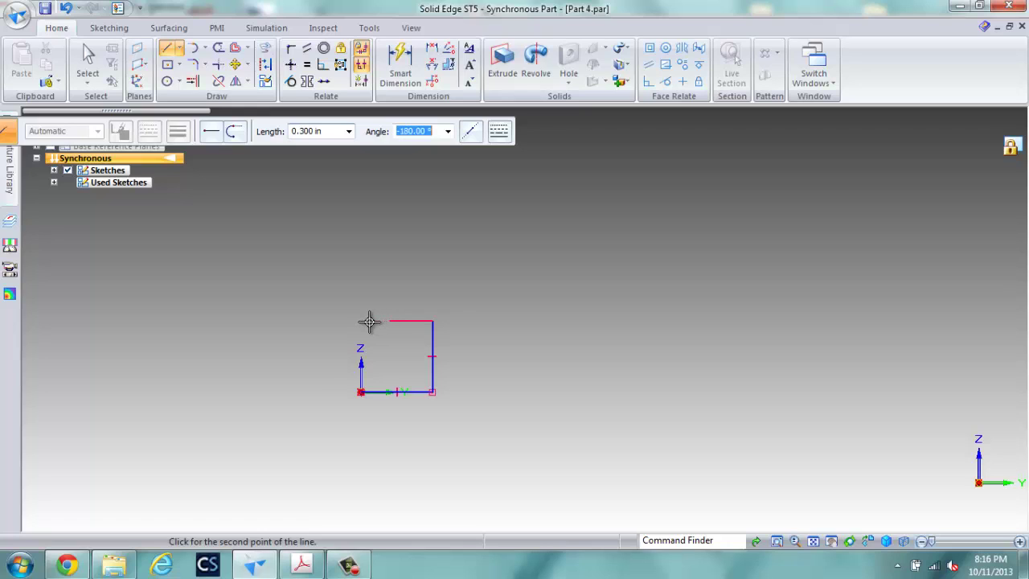
Step: Place the 0.3 in leftward line, then add 0.25 in and 0.5 in vertical lines
left_click(364, 322)
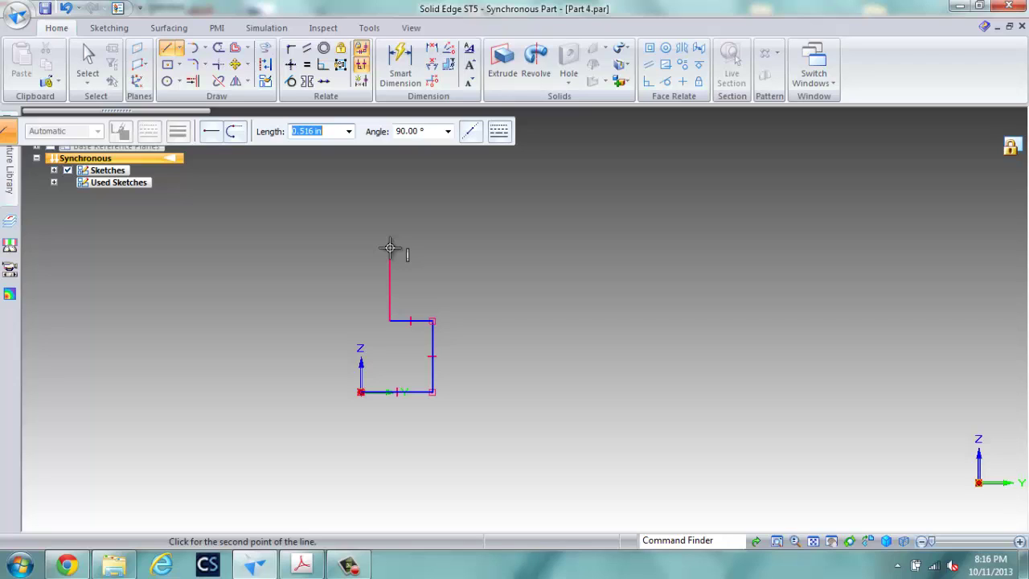
type(".25")
key("Tab")
left_click(391, 238)
type(".5")
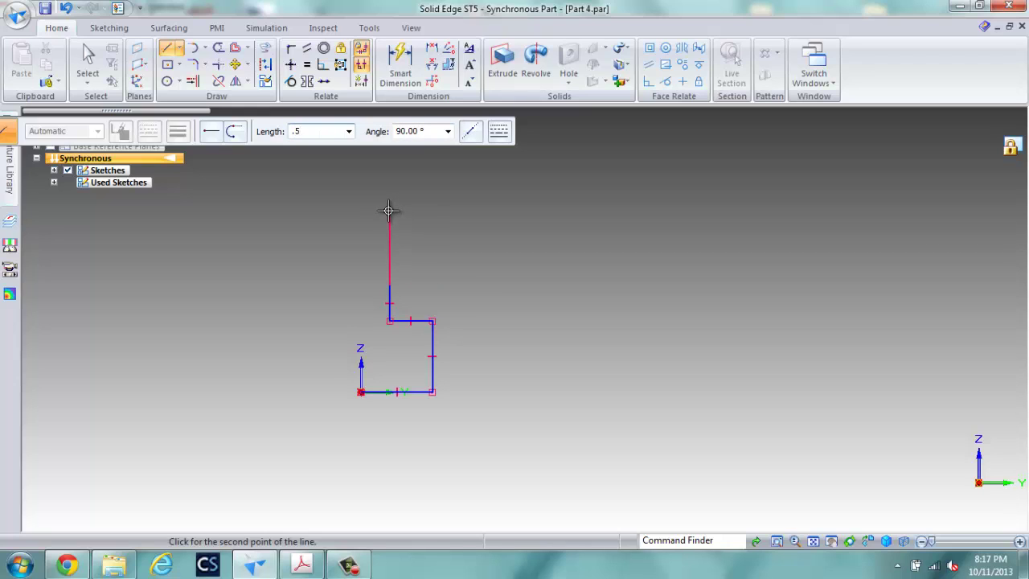
key("Tab")
key("Return")
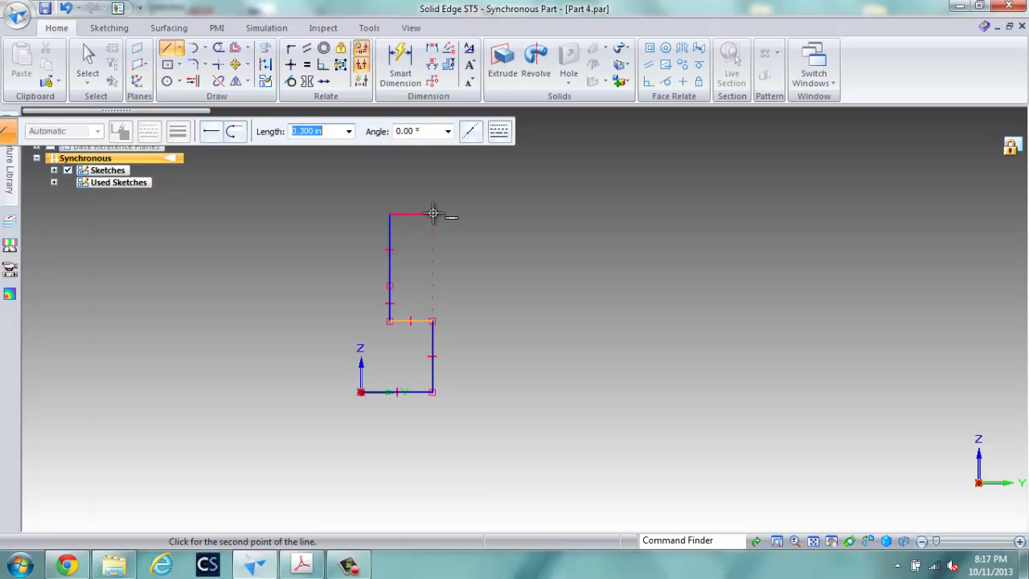
Step: Add a 0.3 in line to the right, a short vertical, and the 1 in top edge
left_click(432, 213)
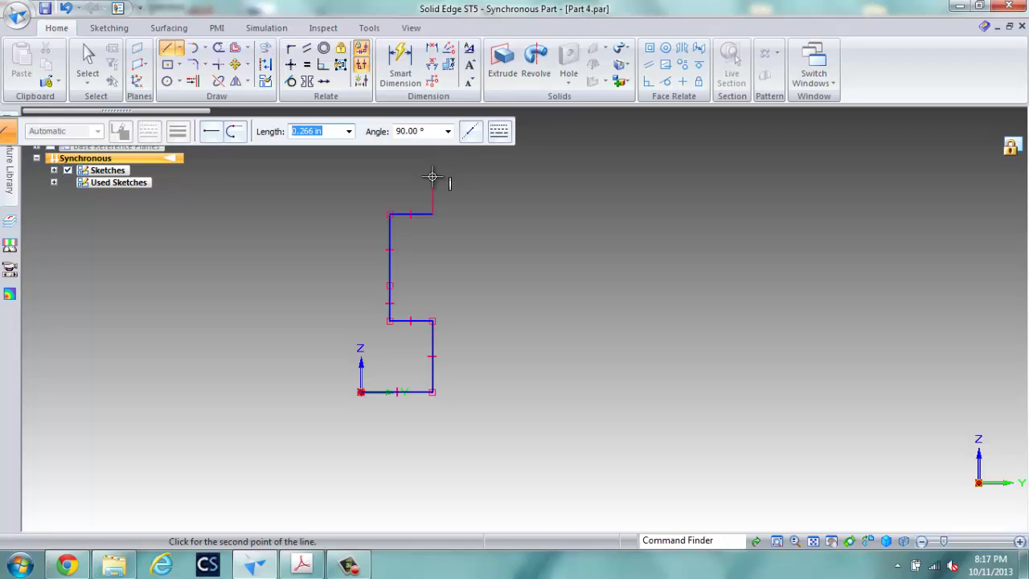
type(".45")
type("/2")
key("Tab")
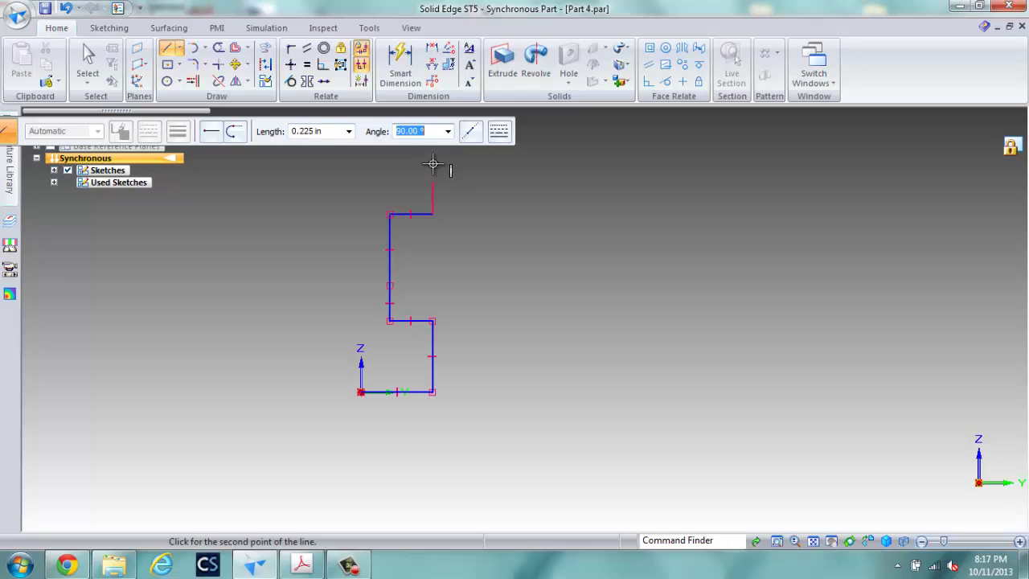
key("Return")
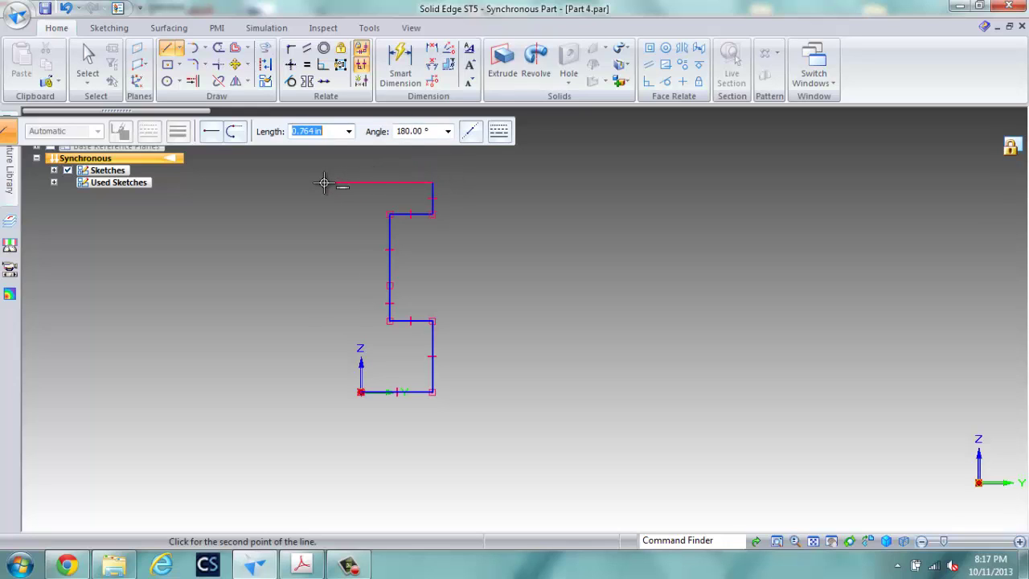
type("1")
key("Tab")
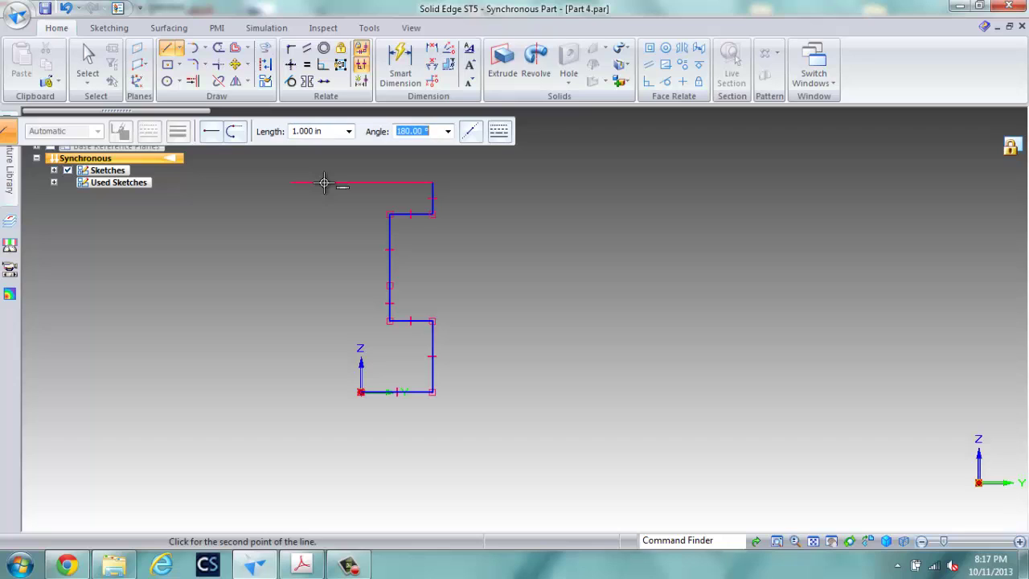
key("Return")
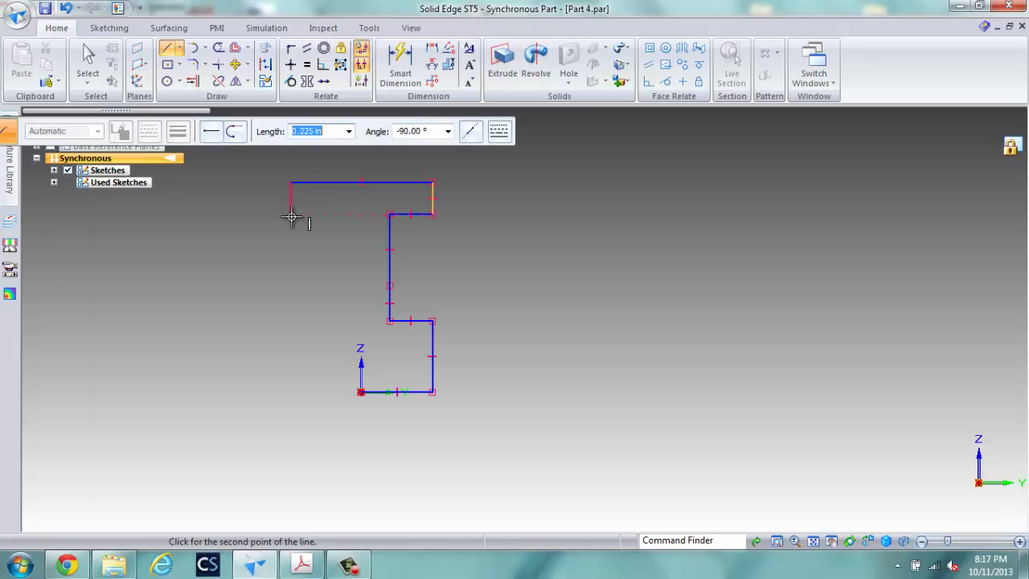
Step: Add the short left drop and 0.300 in flange underside, then close the profile along the bottom
left_click(290, 214)
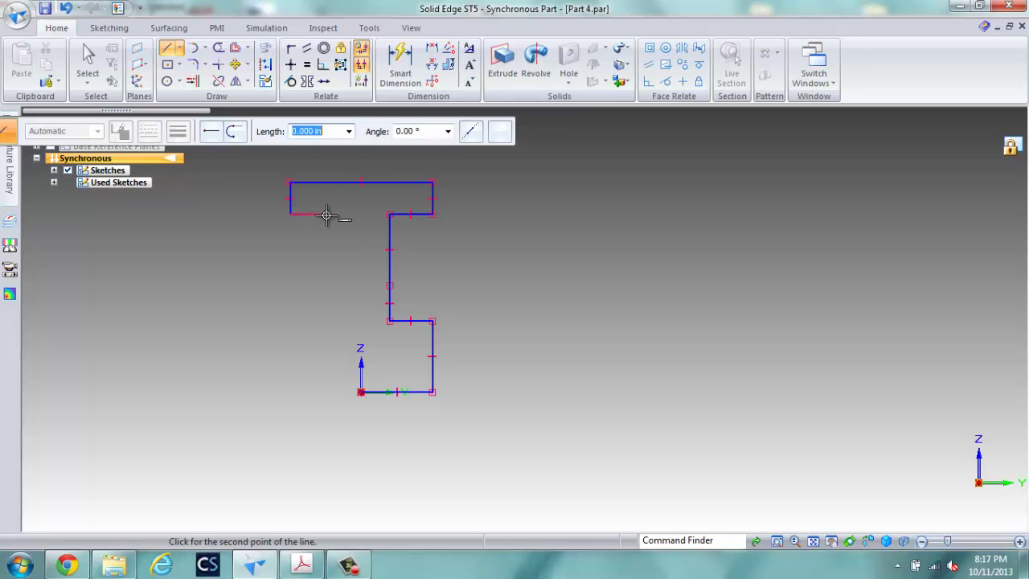
type(".3")
key("Tab")
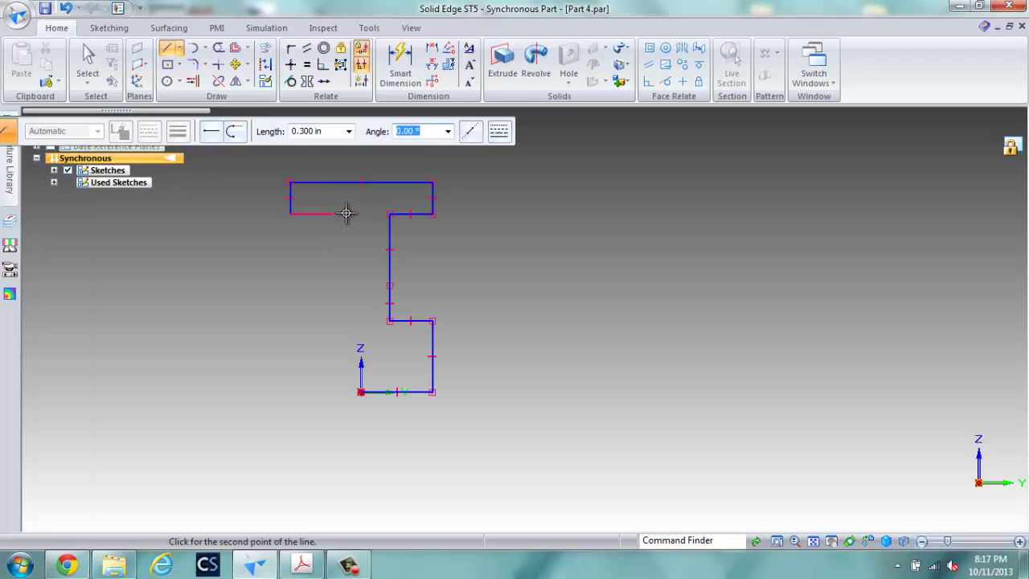
key("Return")
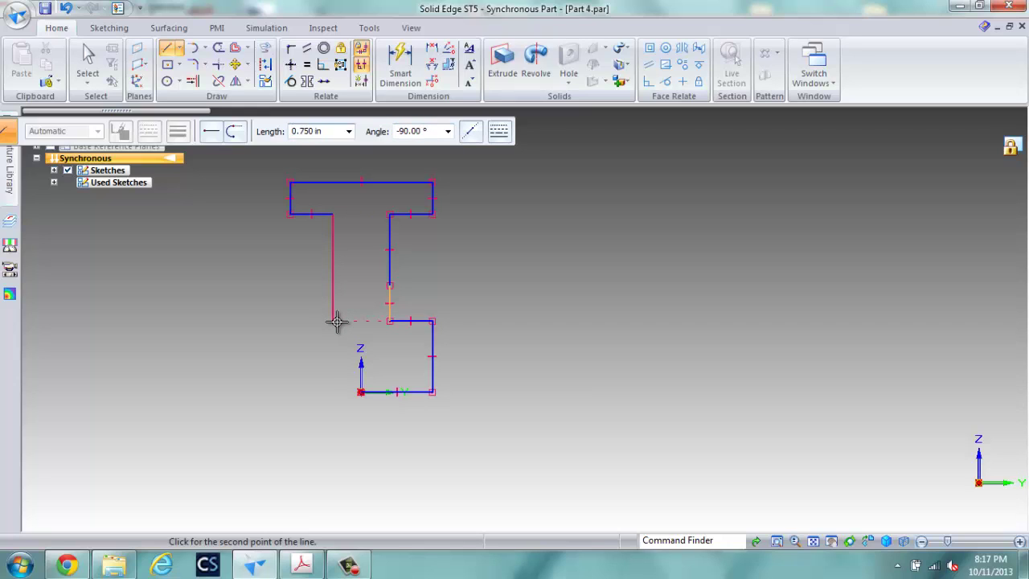
left_click(333, 322)
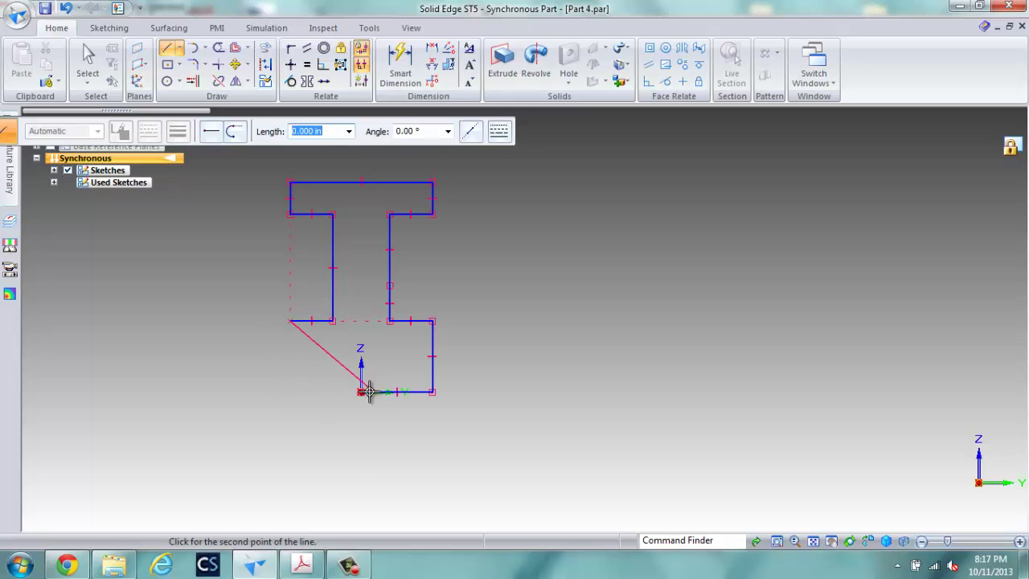
left_click(290, 392)
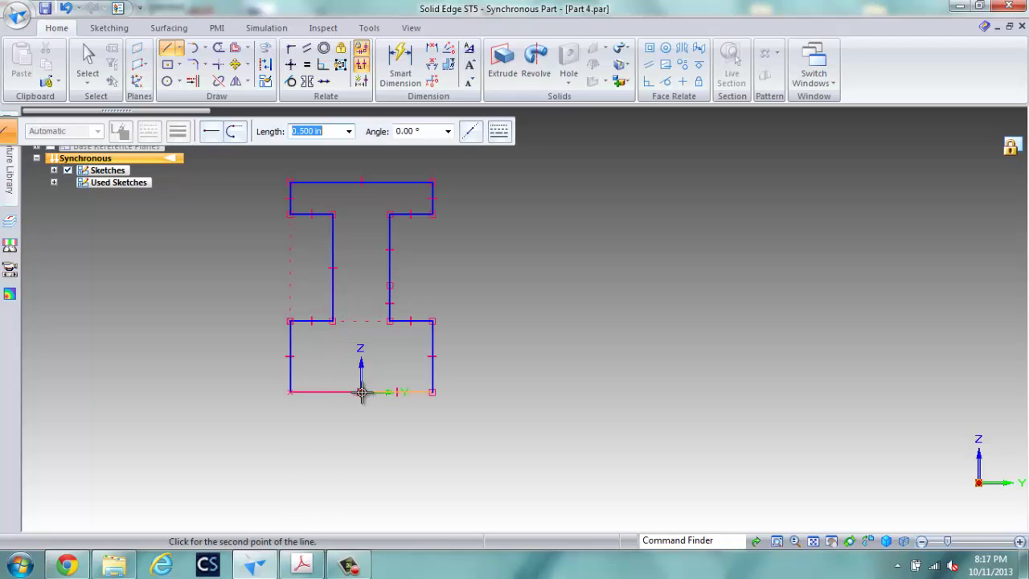
left_click(432, 392)
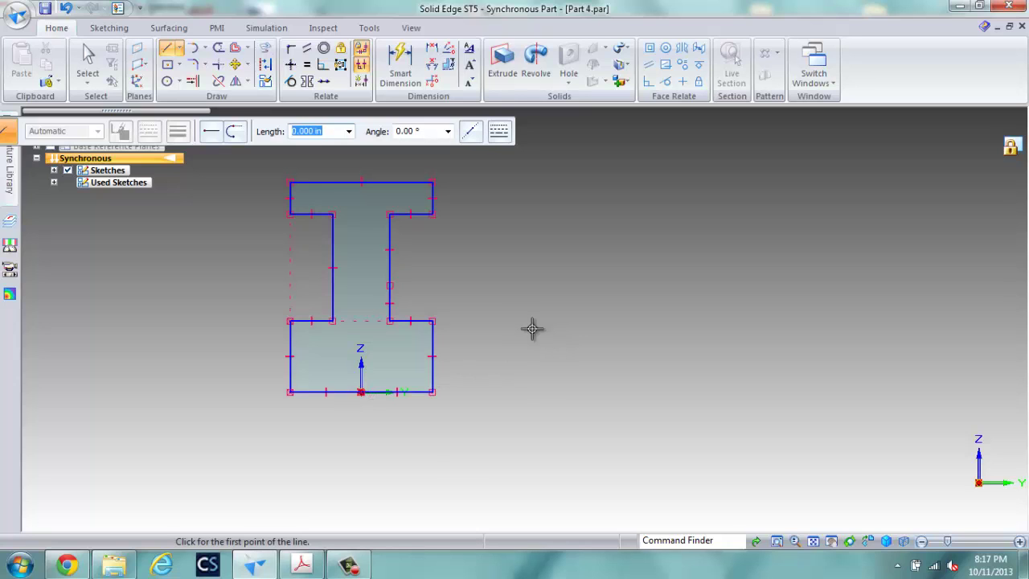
Step: Draw sloped lines from both base corners to the web, joined by a horizontal line
left_click(169, 50)
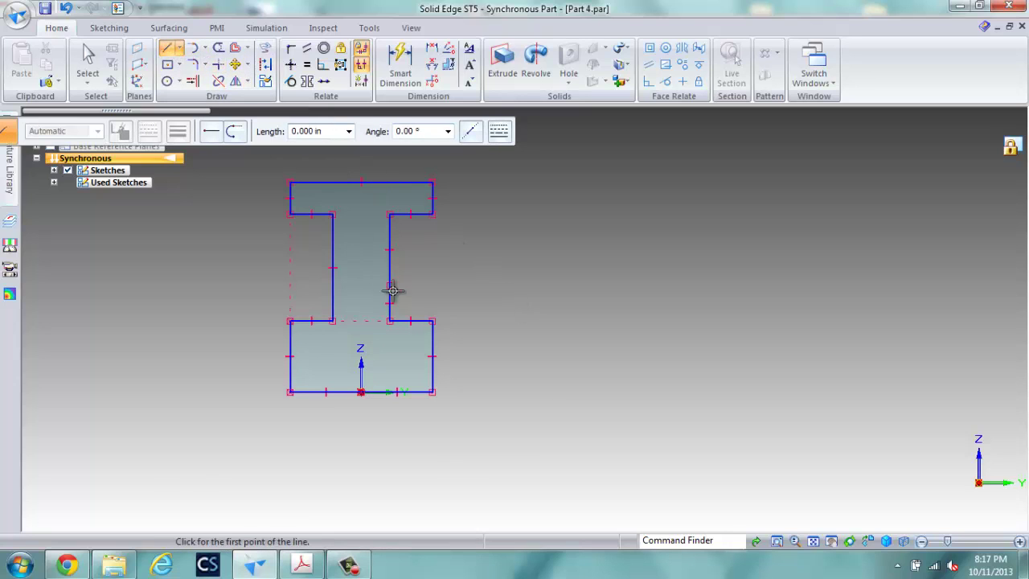
left_click(432, 321)
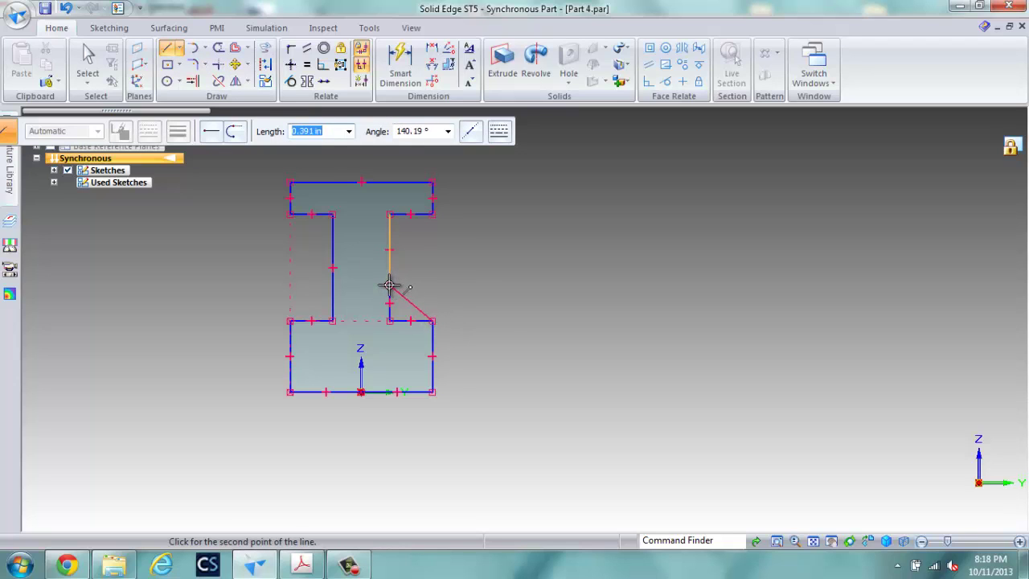
left_click(389, 284)
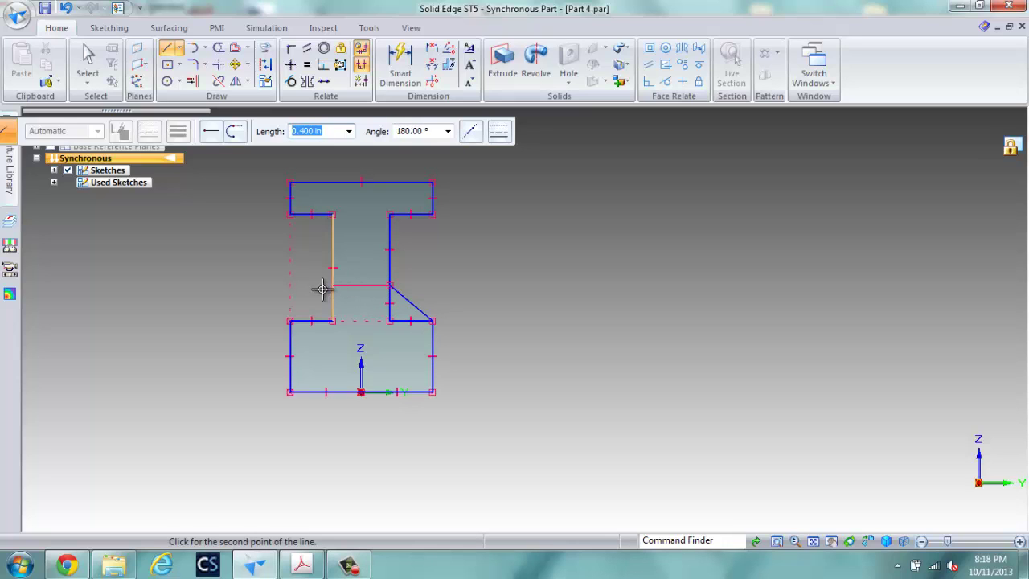
left_click(332, 285)
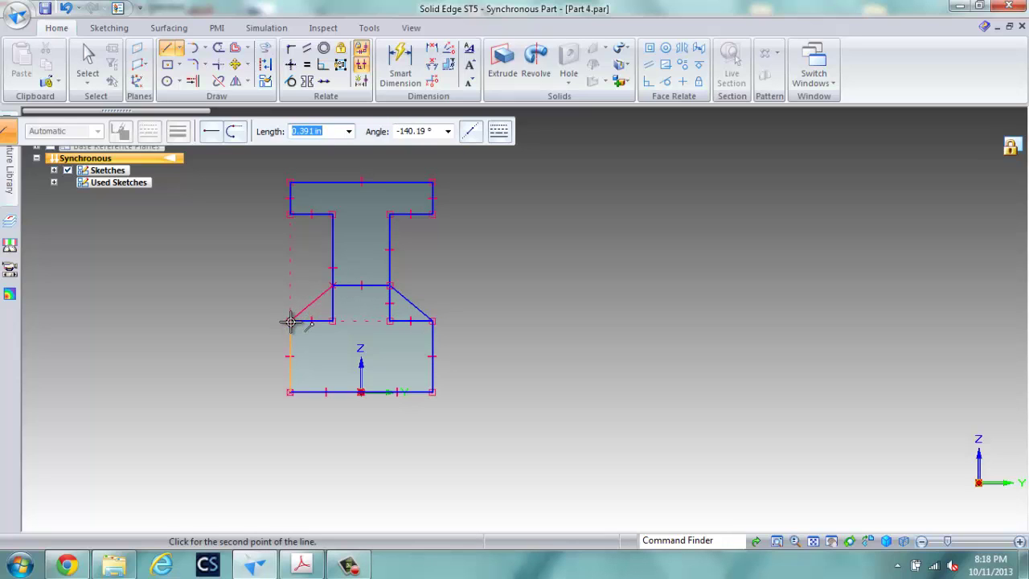
left_click(290, 320)
right_click(222, 305)
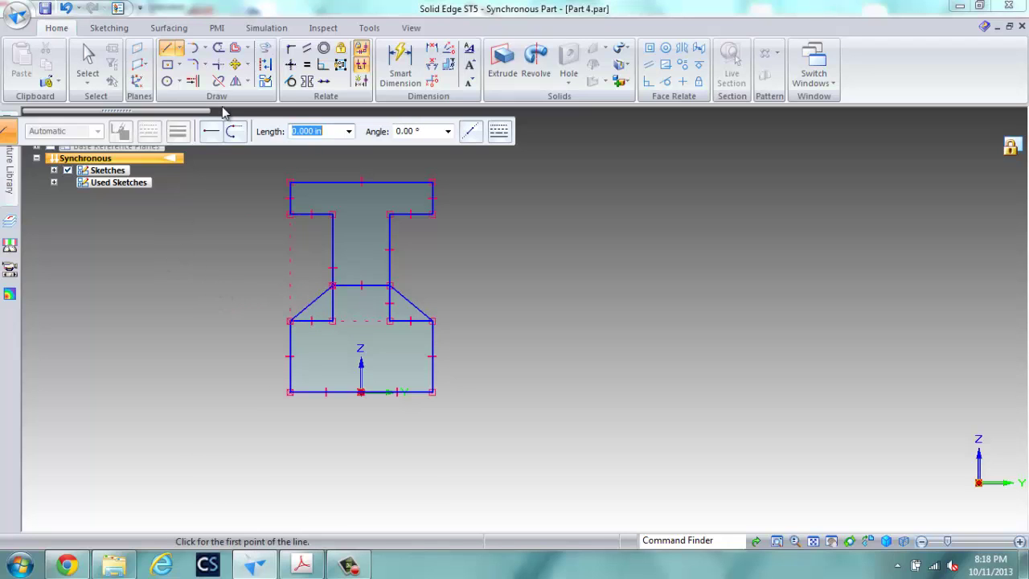
Step: Trim the leftover vertical, horizontal and stub segments from the profile
left_click(218, 48)
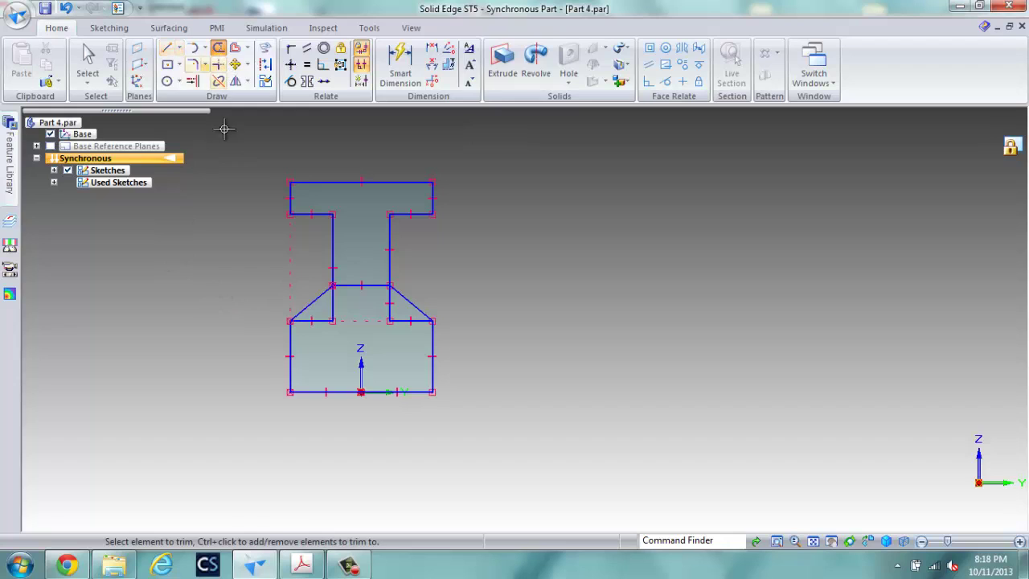
left_click(303, 321)
left_click(332, 307)
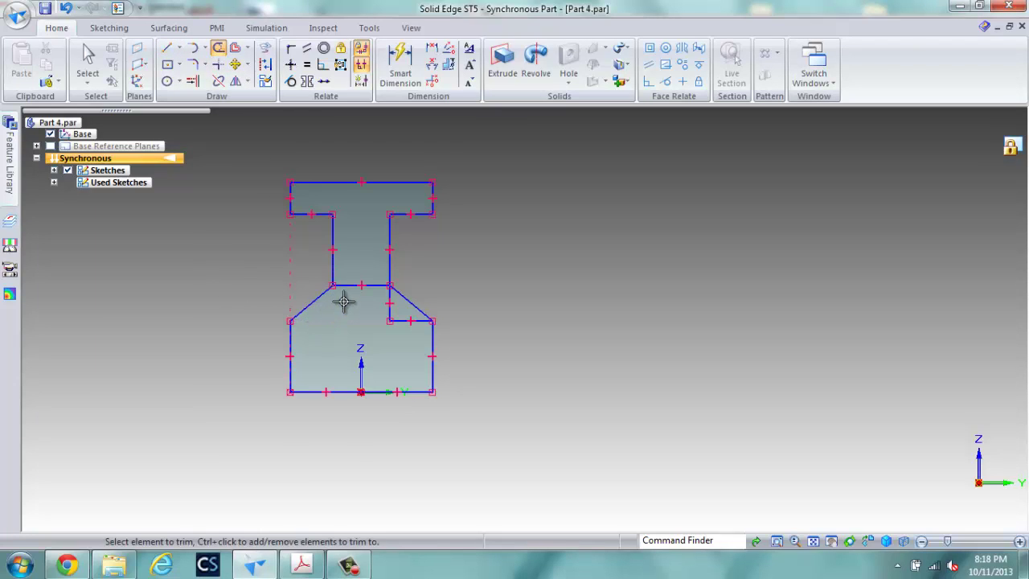
left_click(348, 285)
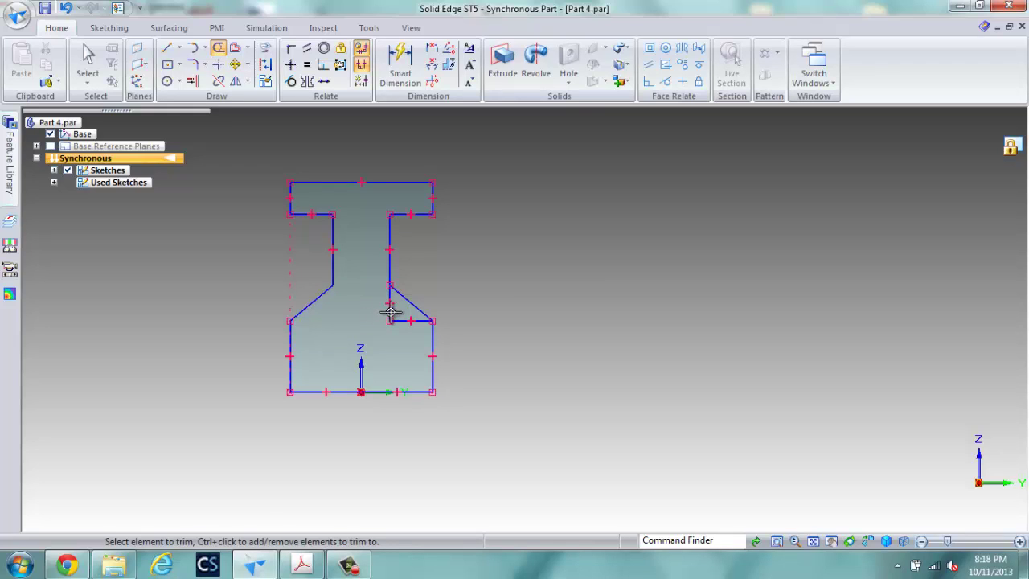
mouse_move(389, 312)
left_mouse_down()
mouse_move(361, 308)
mouse_move(392, 314)
mouse_move(386, 298)
left_mouse_up()
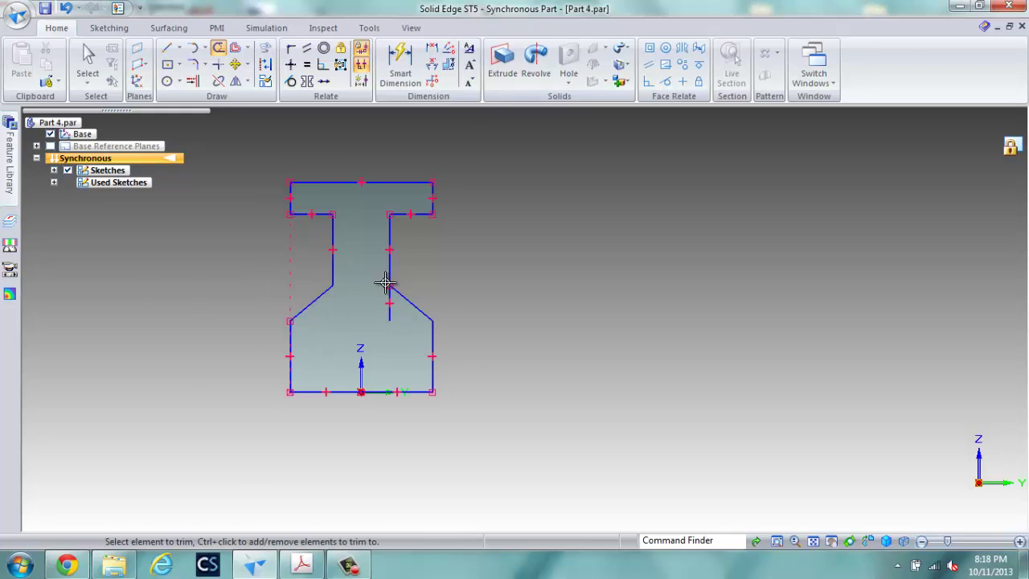
scroll(395, 282, "up", 2)
scroll(395, 282, "up", 2)
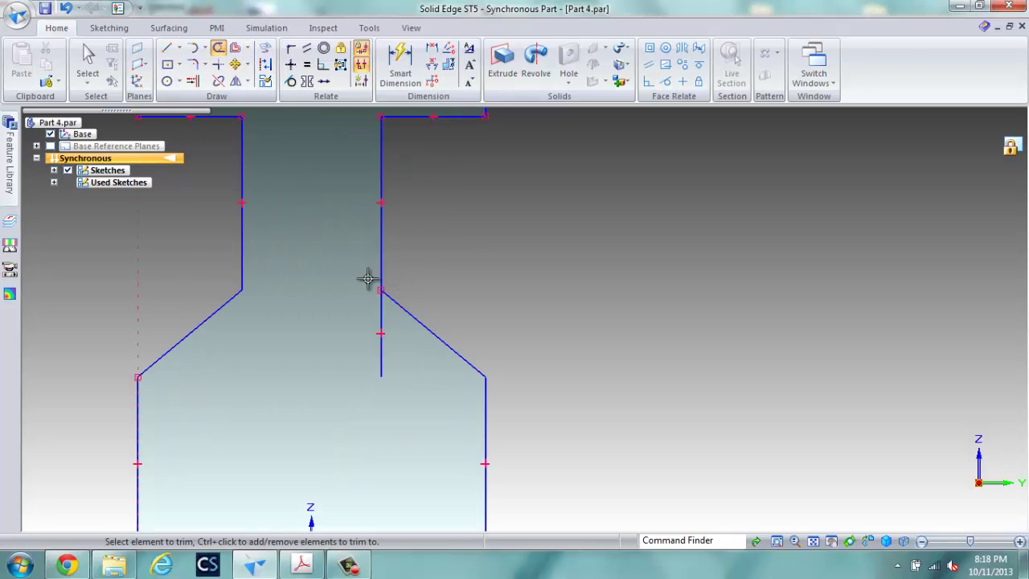
left_click_drag(381, 305, 426, 297)
scroll(481, 285, "down", 1)
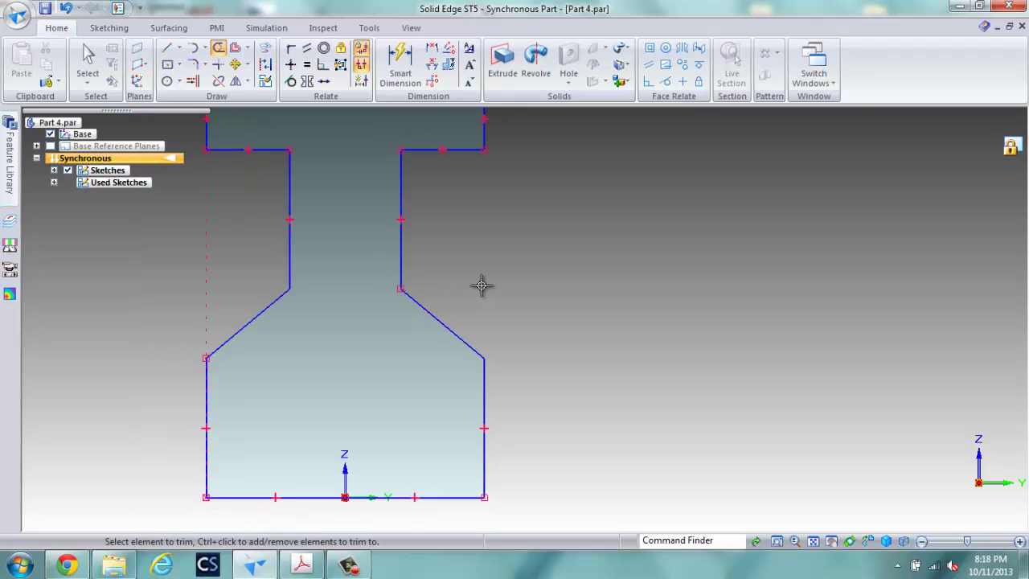
scroll(481, 285, "down", 2)
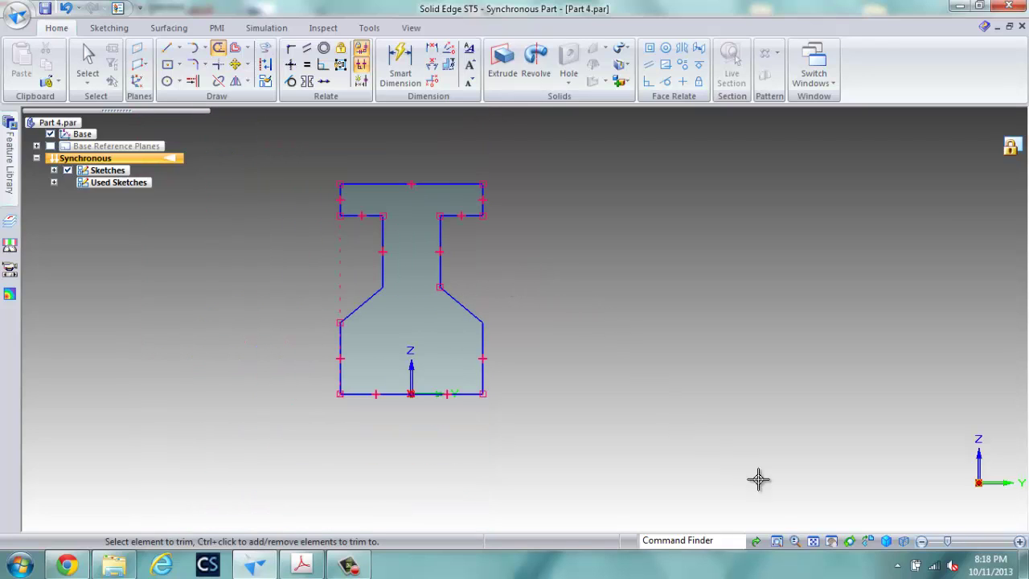
Step: Switch to the isometric view and pan the sketch toward the upper left
left_click(886, 541)
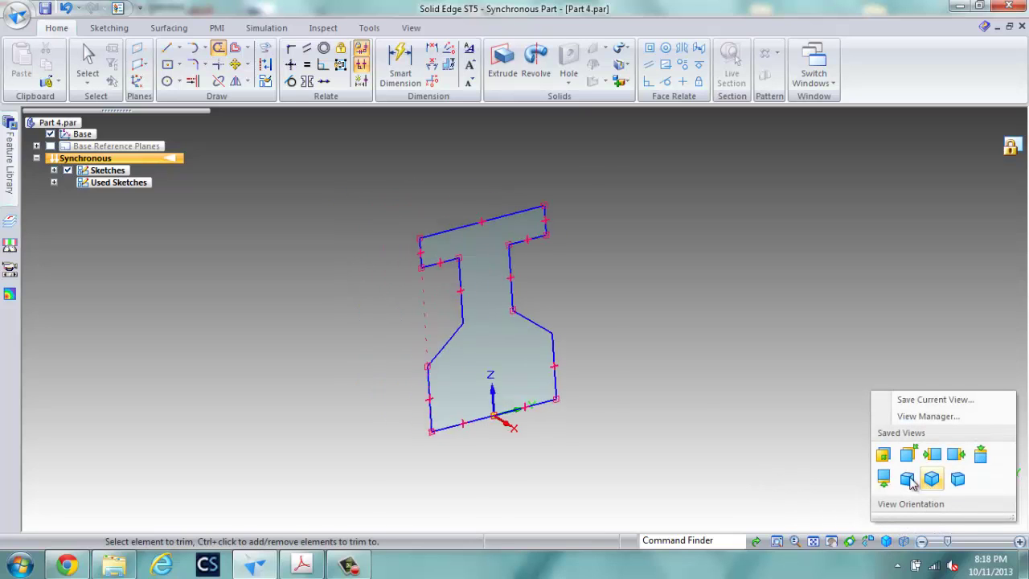
left_click(702, 392)
scroll(701, 392, "down", 3)
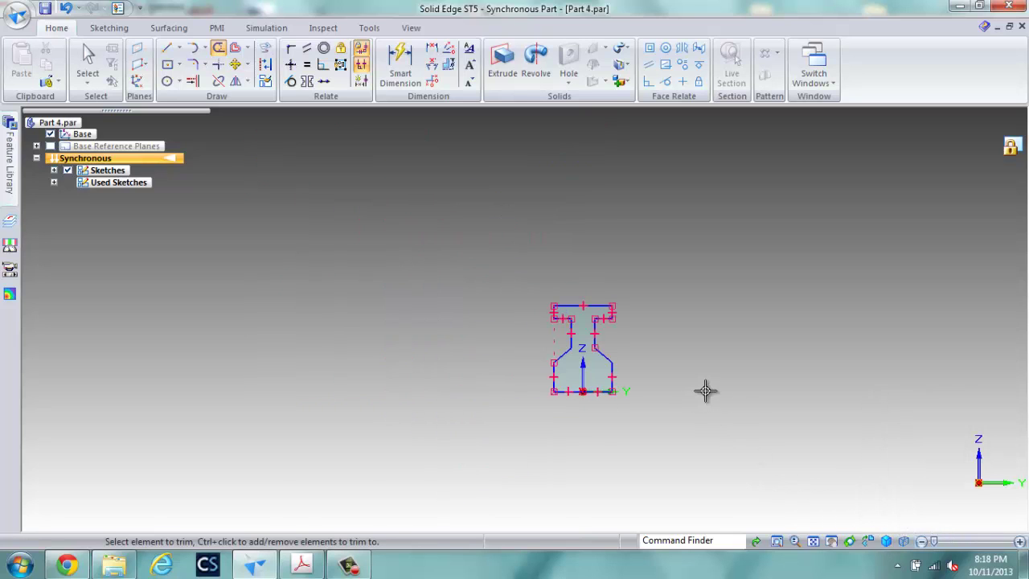
left_click(897, 539)
left_click(930, 478)
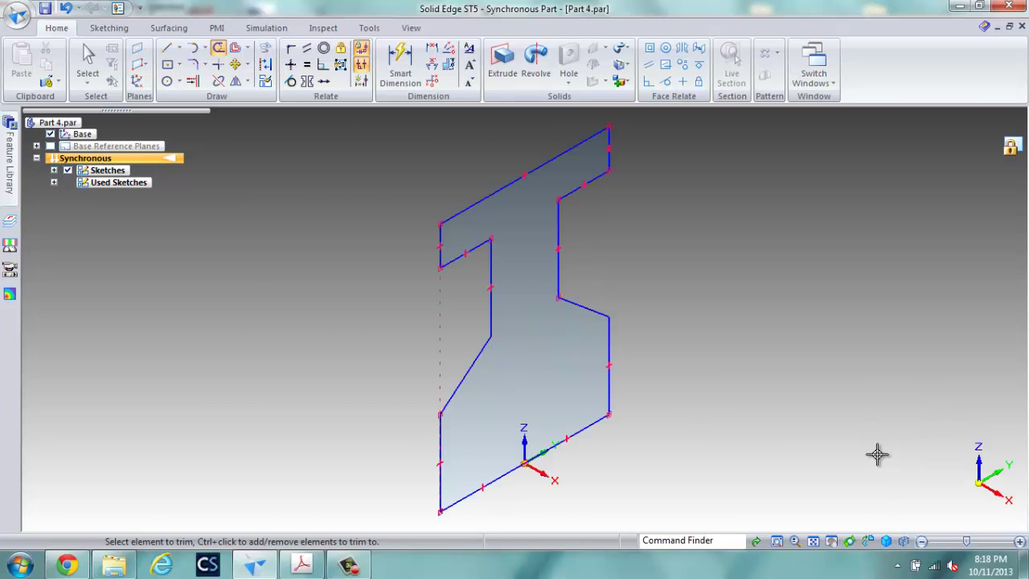
scroll(768, 439, "down", 2)
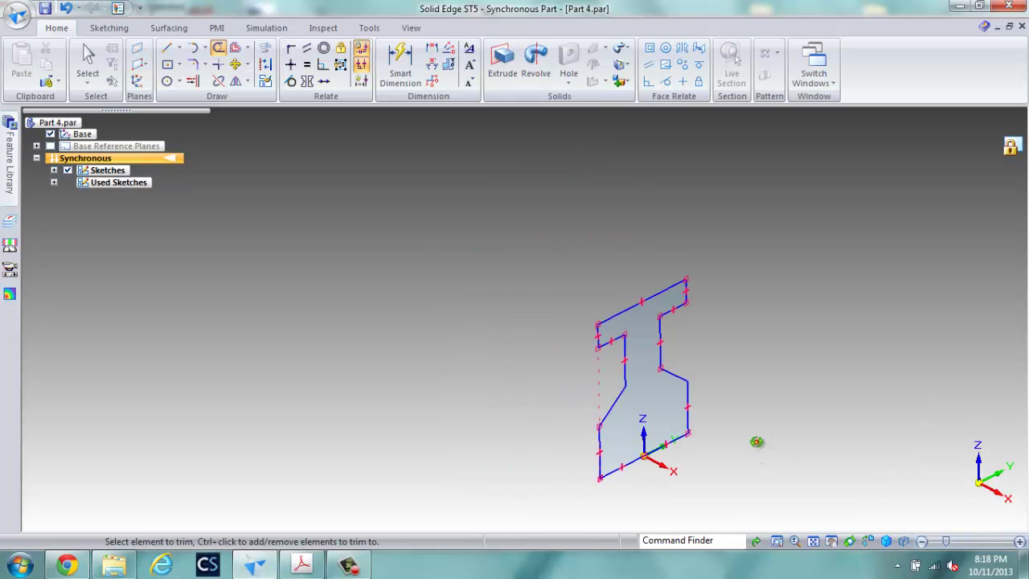
mouse_move(758, 449)
middle_mouse_down("shift")
mouse_move(746, 418)
mouse_move(582, 276)
middle_mouse_up("shift")
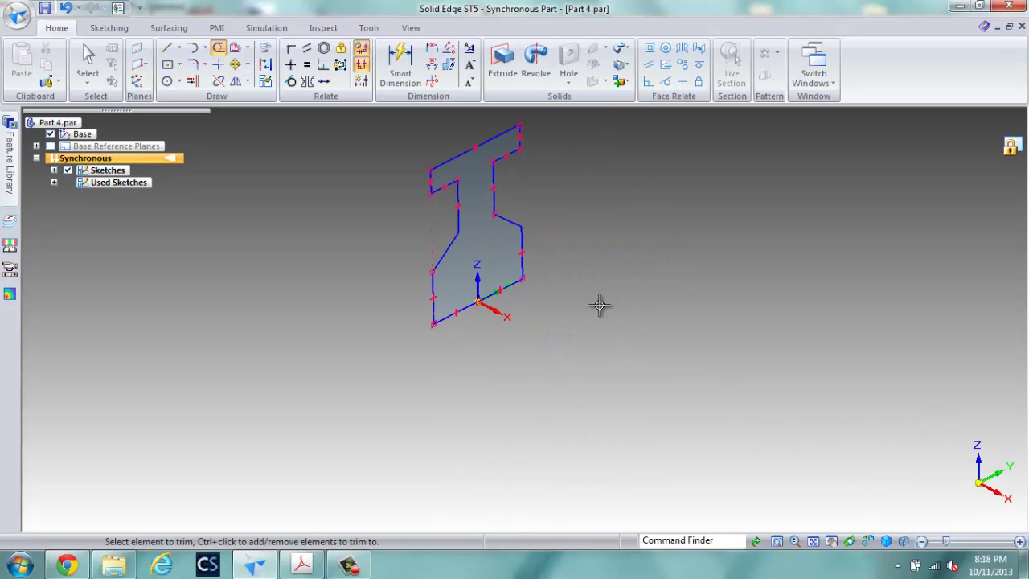
Step: Try a revolve of the profile about its bottom edge, then cancel it
left_click(540, 72)
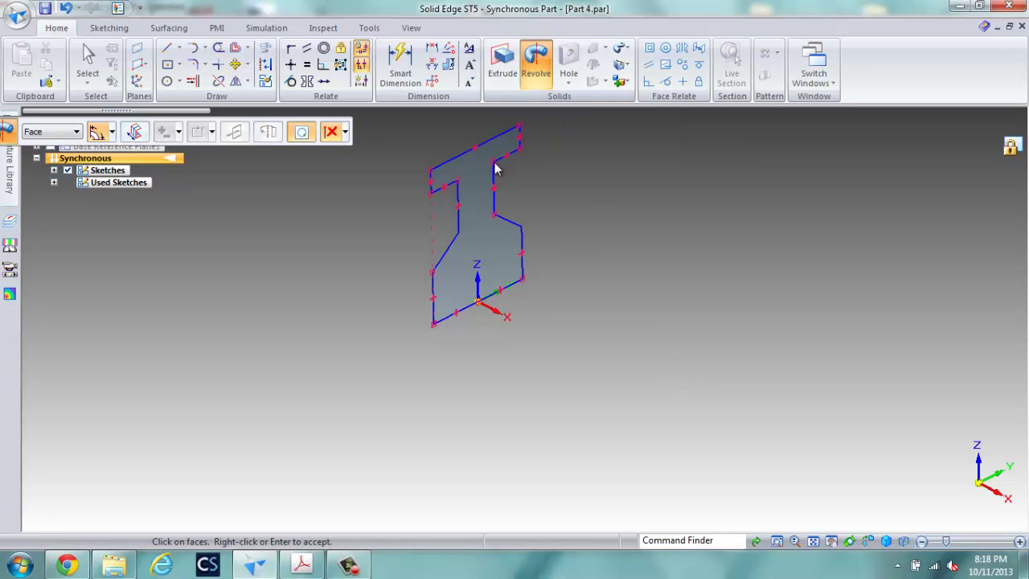
left_click(487, 209)
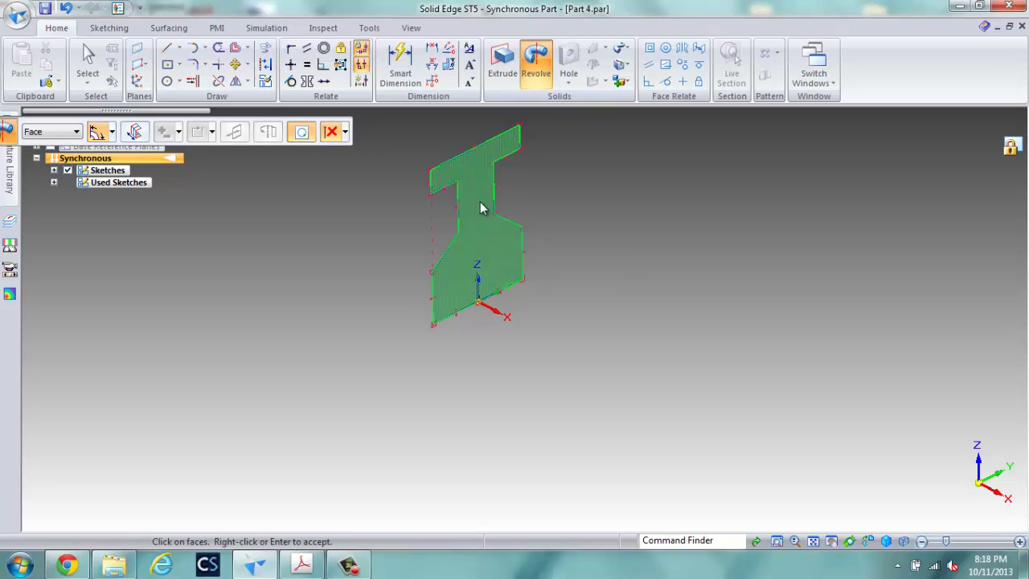
right_click(620, 222)
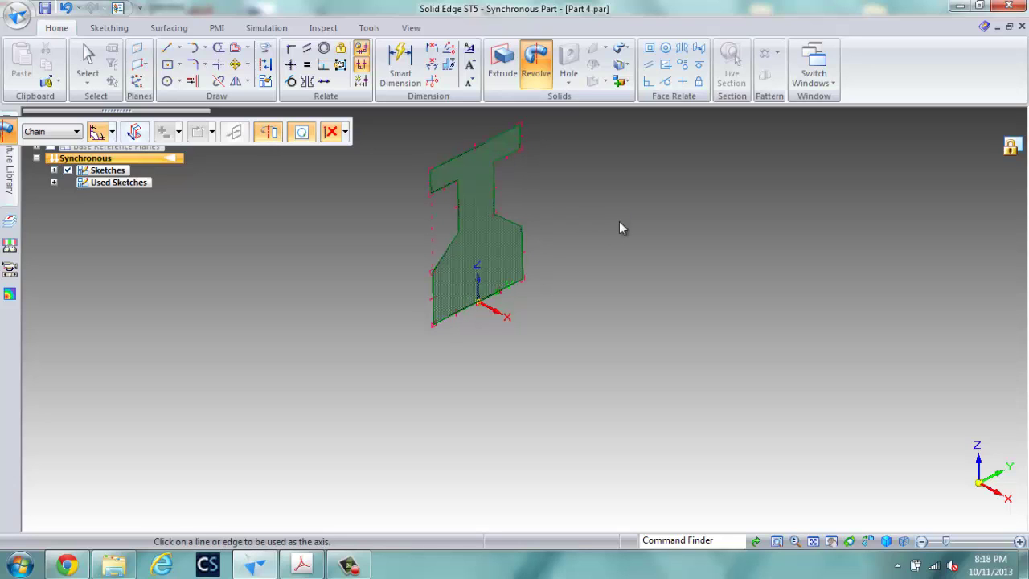
left_click(499, 295)
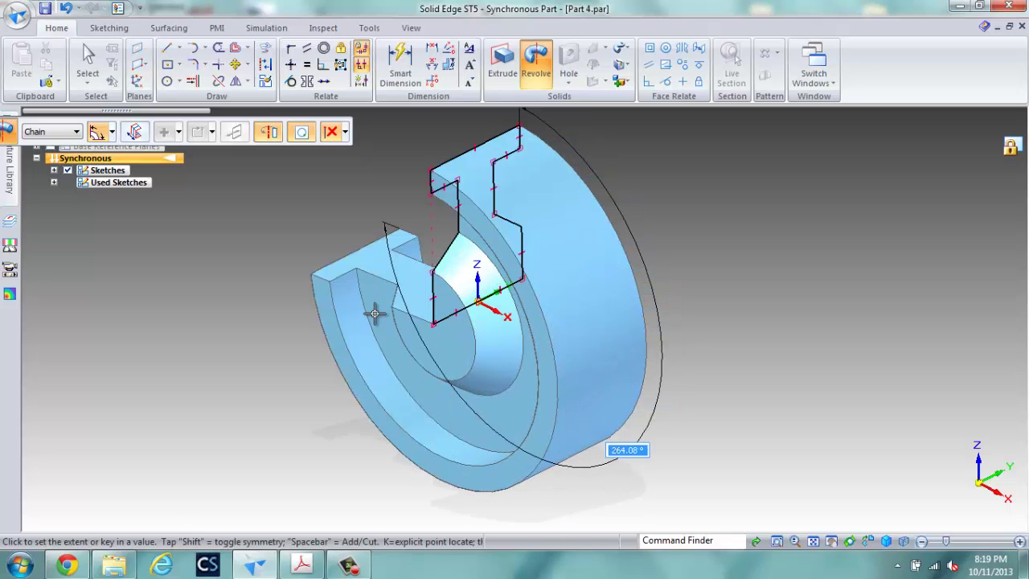
type("360")
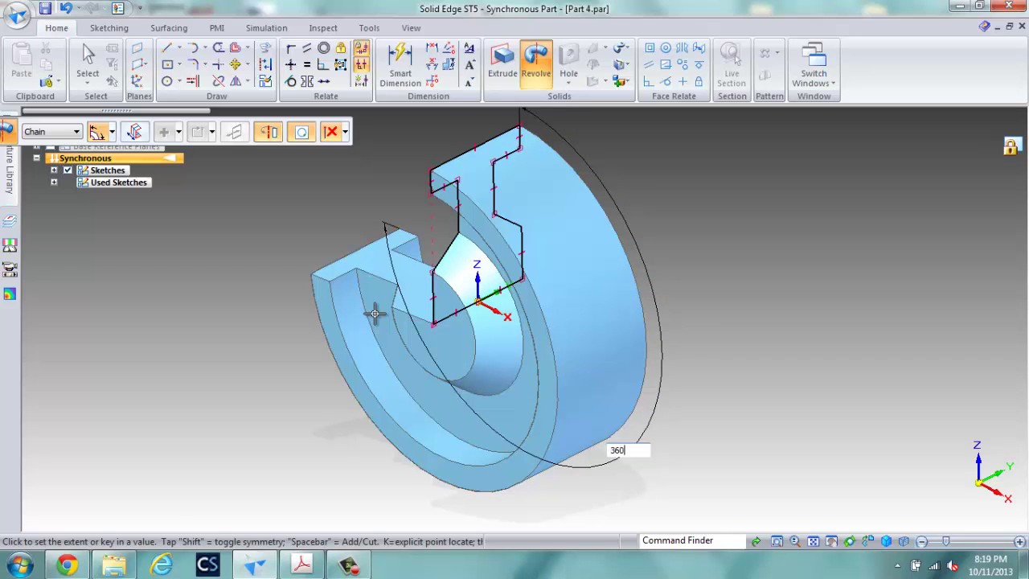
key("Return")
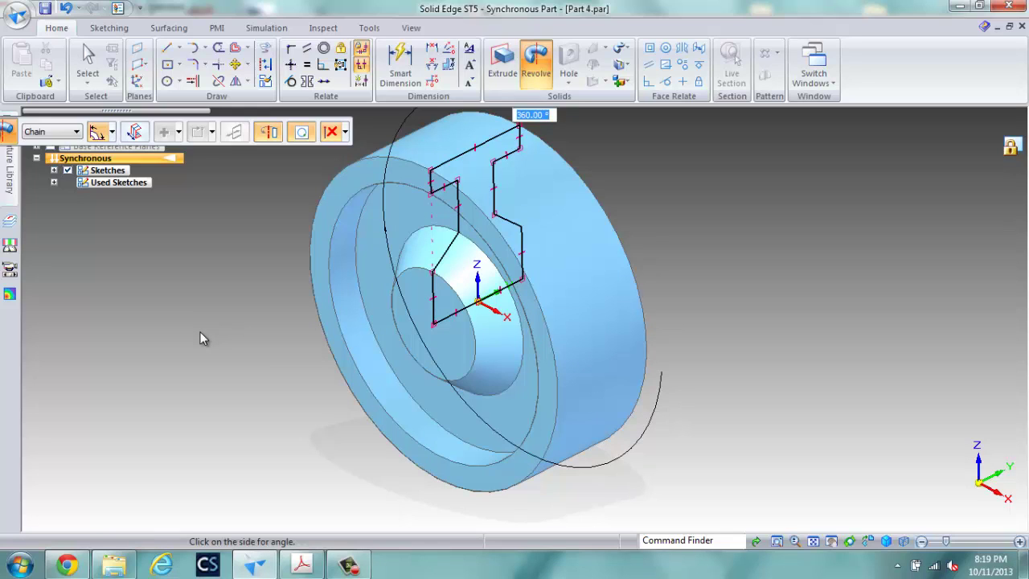
middle_click_drag(253, 378, 256, 375)
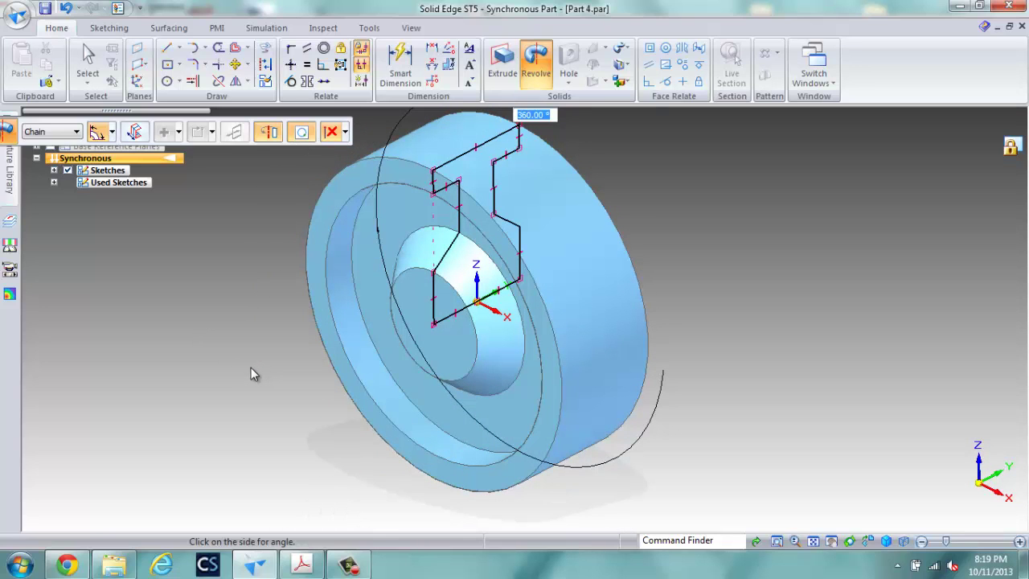
key("Escape")
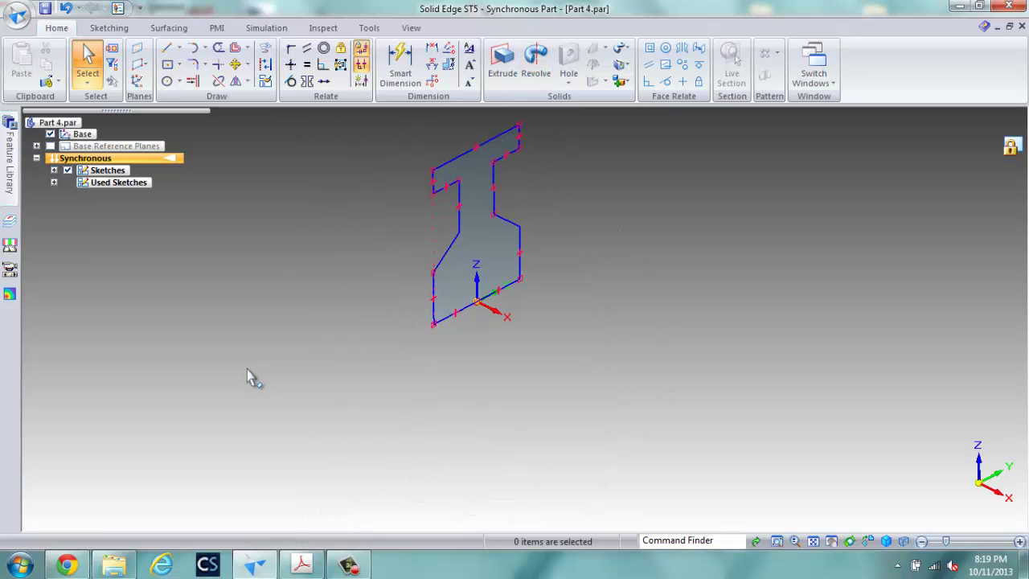
Step: Revolve the profile 360° about the bottom edge to create Protrusion 1
left_click(535, 63)
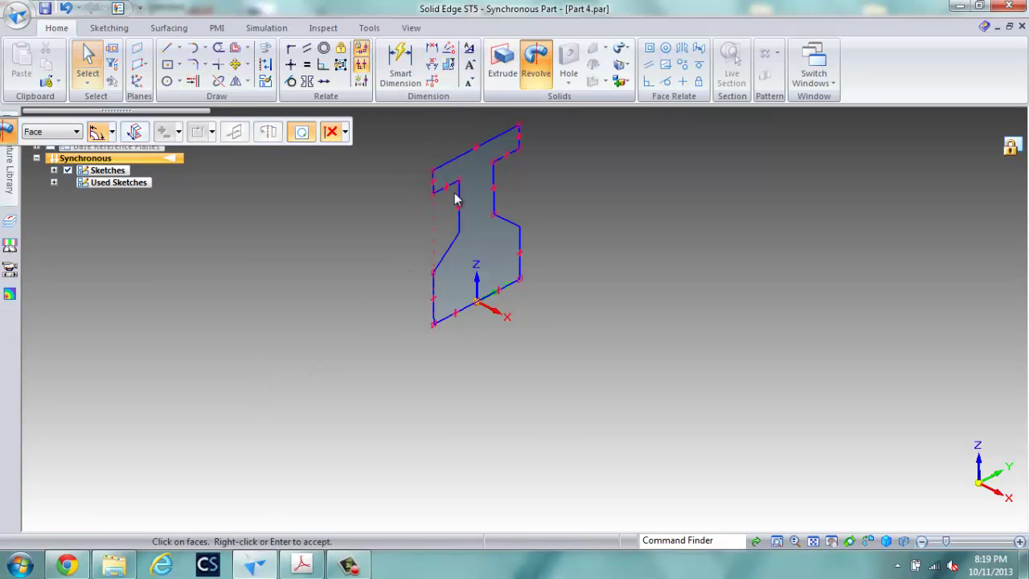
left_click(466, 259)
right_click(465, 258)
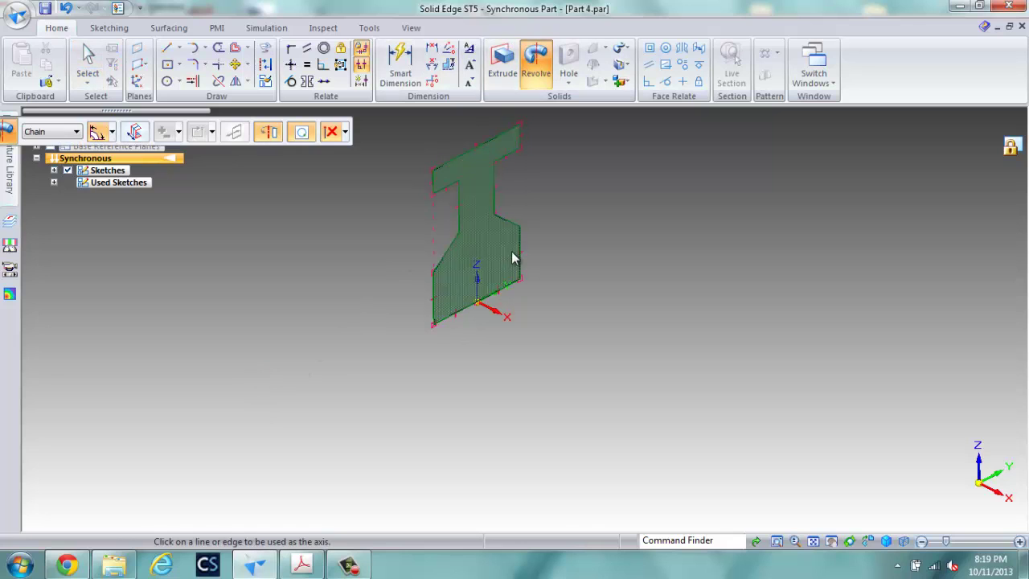
left_click(505, 289)
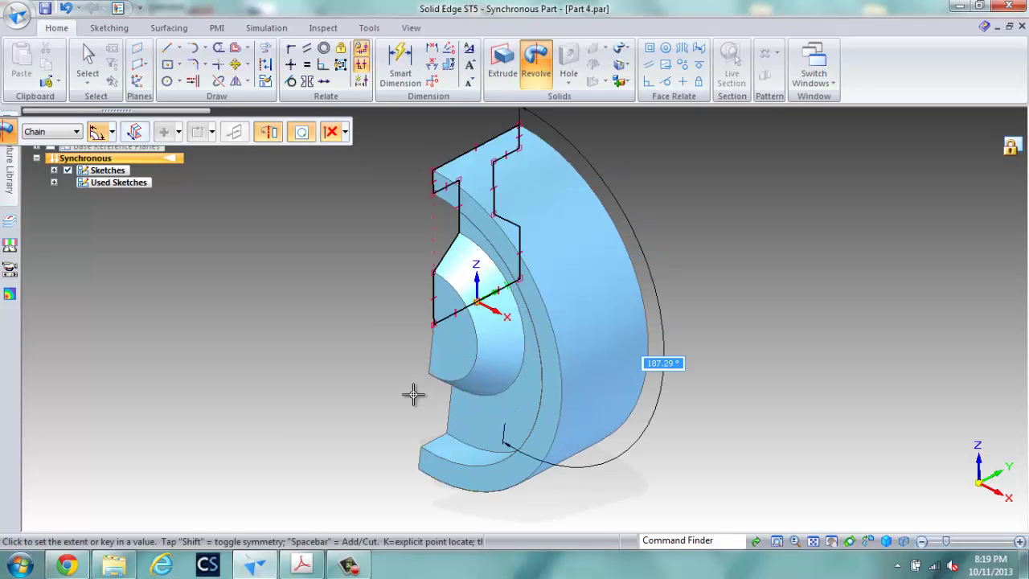
type("60")
key("Return")
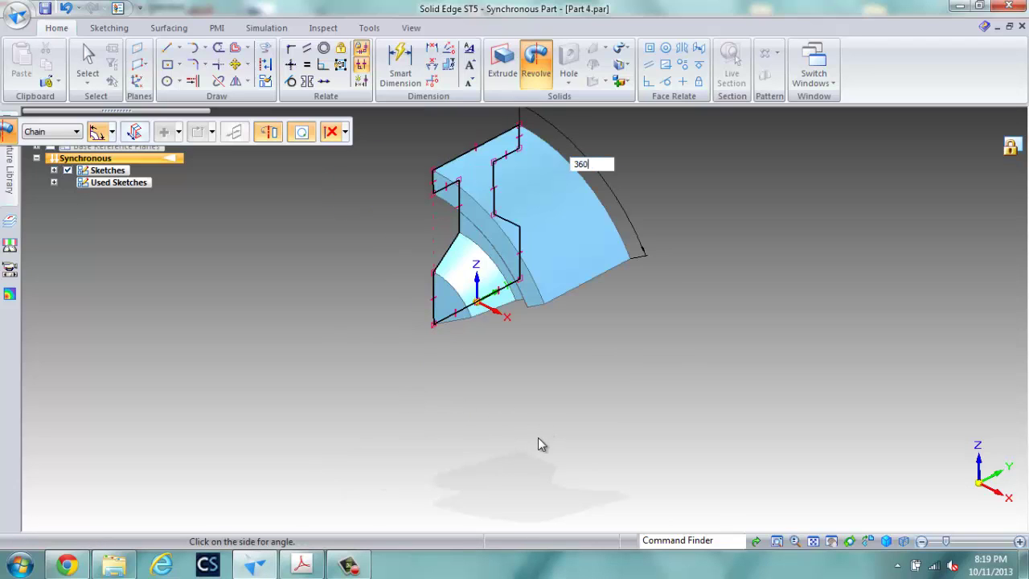
key("Return")
left_click(685, 441)
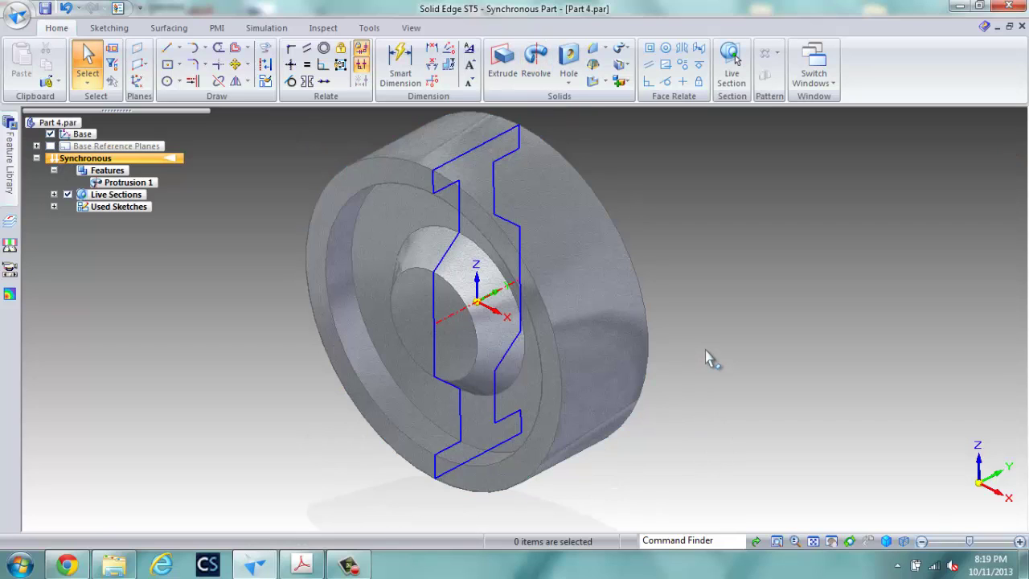
Step: Cut a 0.5 in diameter simple hole through the centre of the hub
left_click(568, 61)
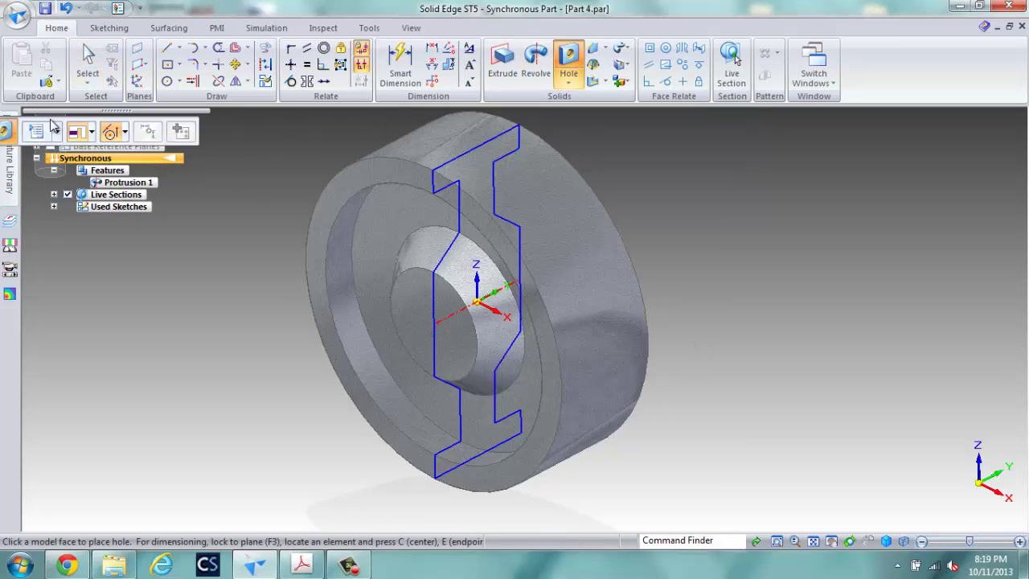
left_click(221, 134)
type(".5")
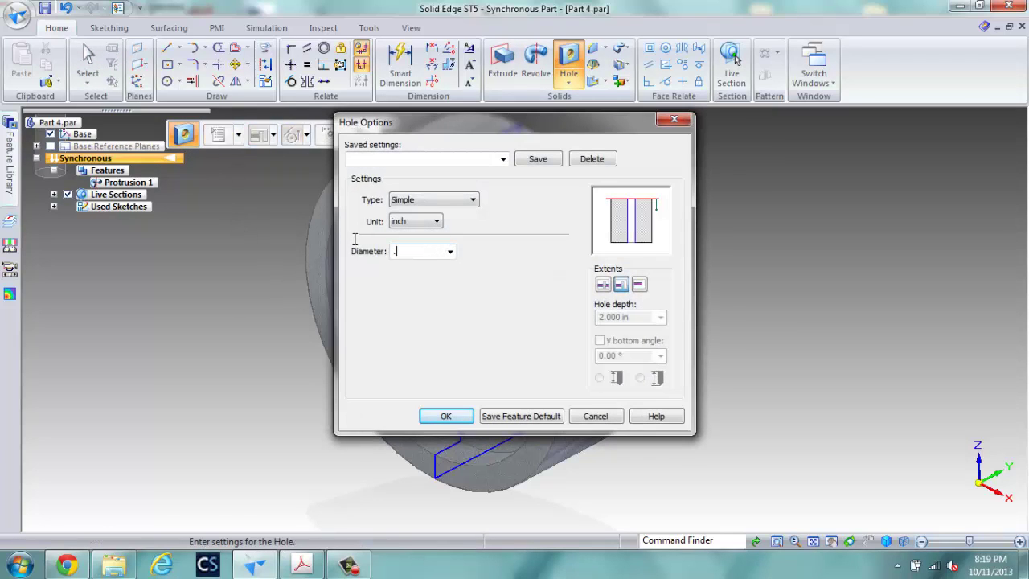
left_click(624, 285)
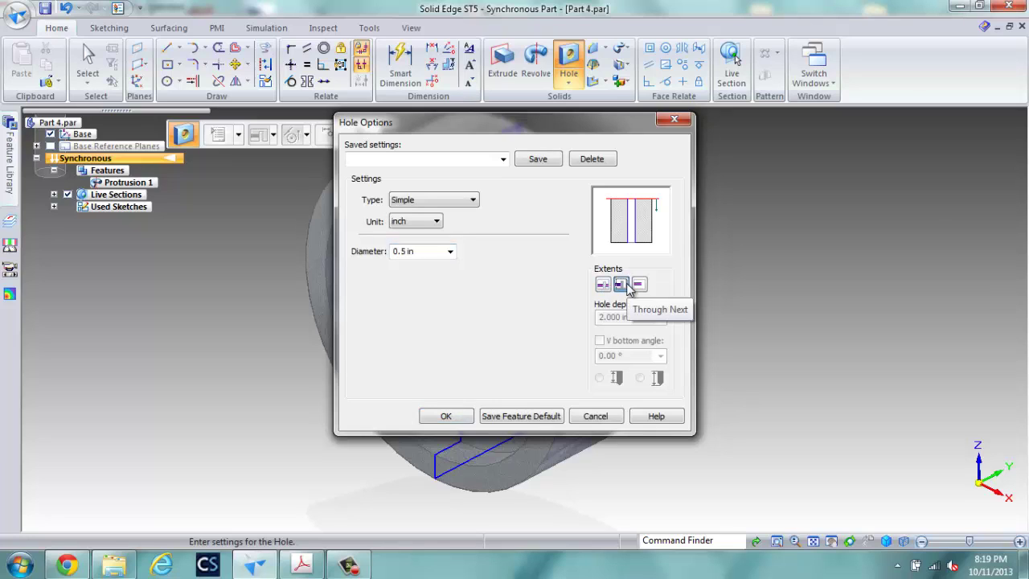
left_click(447, 416)
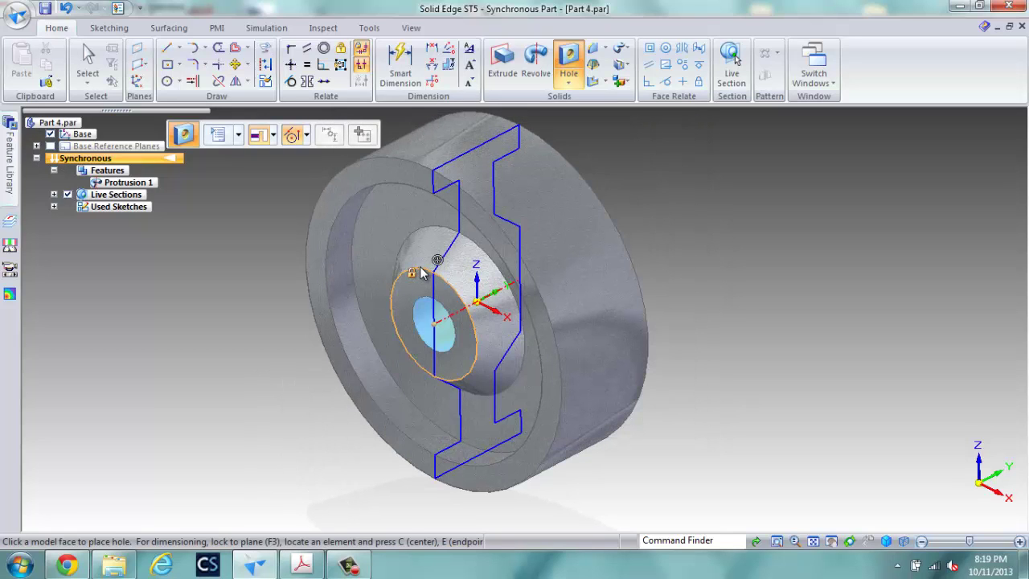
left_click(419, 274)
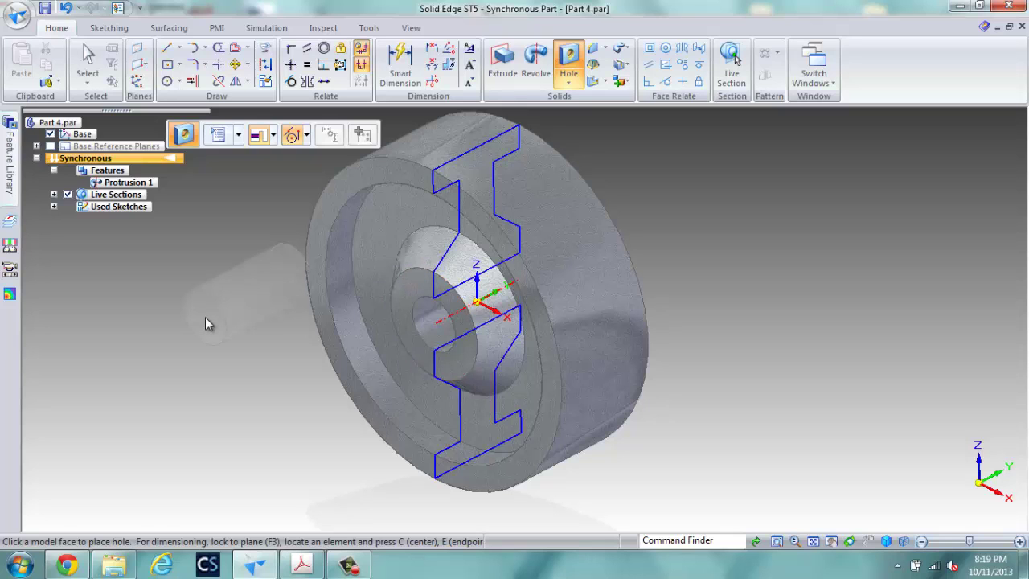
key("Escape")
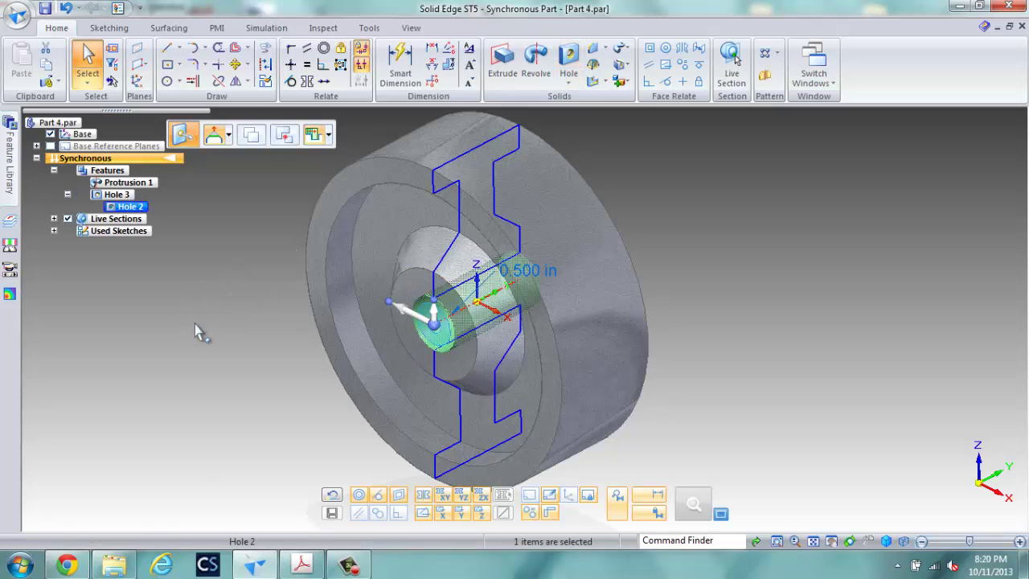
key("Escape")
middle_click_drag(239, 337, 206, 314)
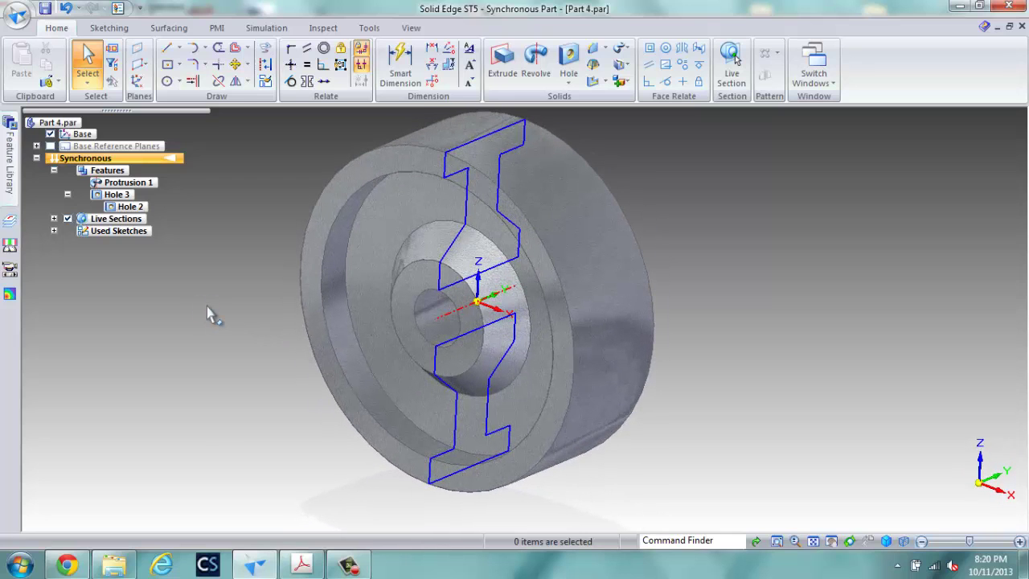
Step: Create a coincident plane on the front face, offset 0.479 in, in an isometric view
left_click(888, 541)
left_click(935, 487)
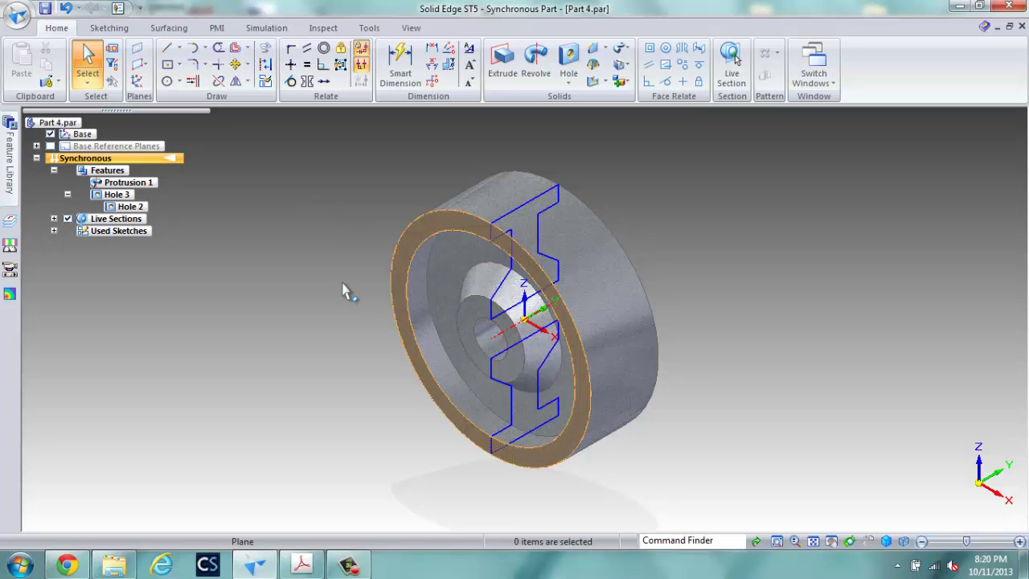
left_click(137, 50)
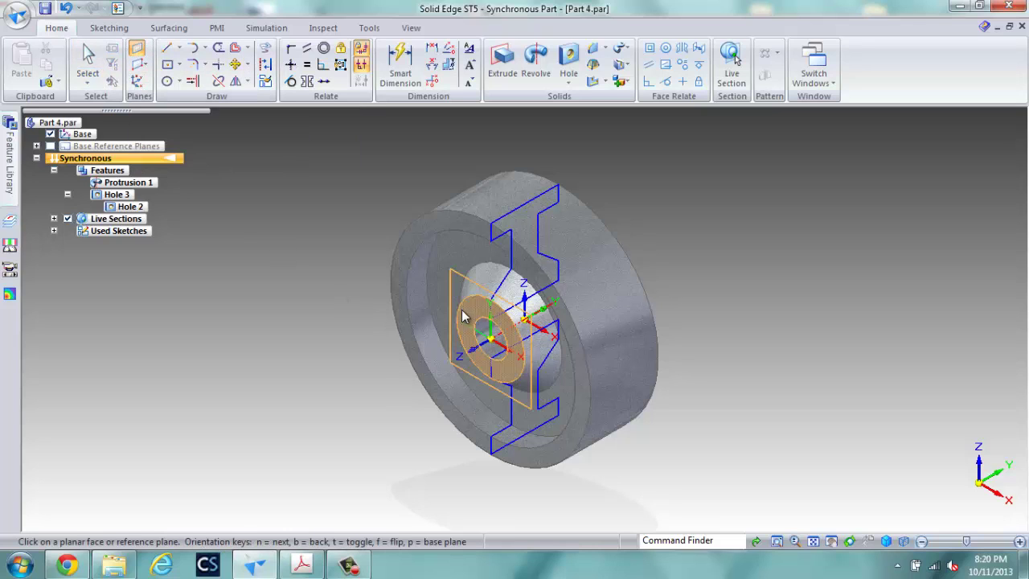
left_click(315, 321)
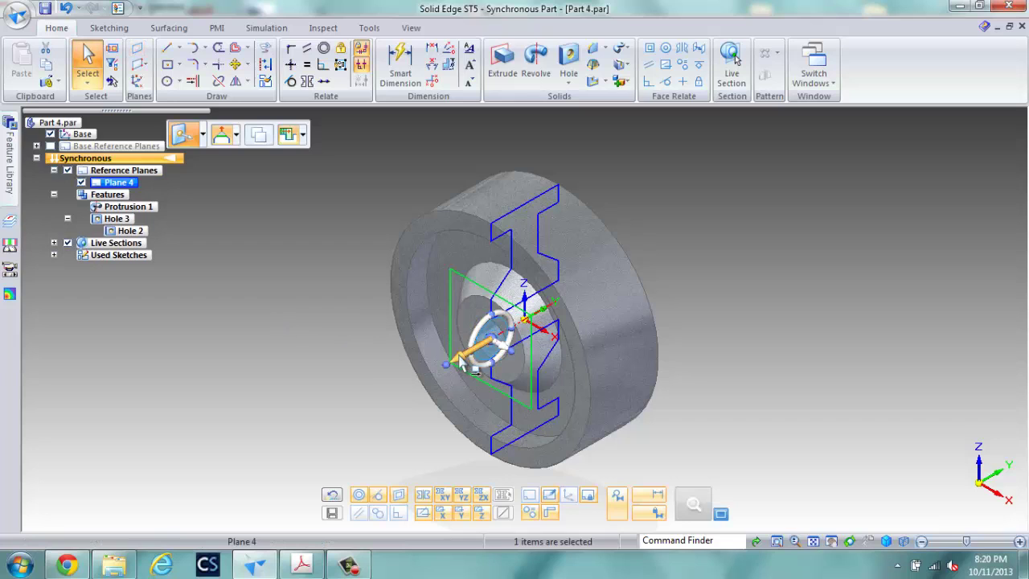
left_click(460, 360)
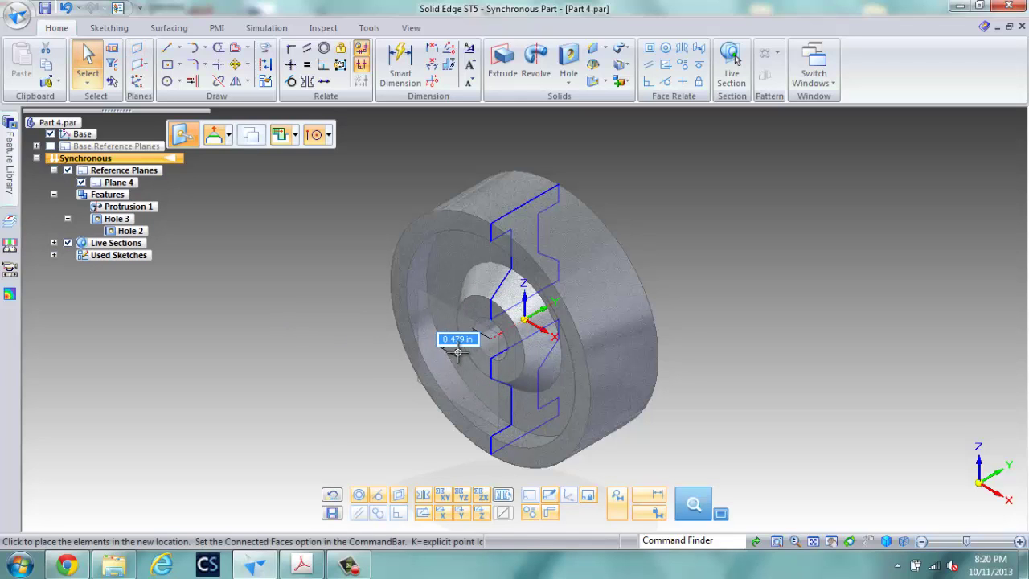
left_click(459, 348)
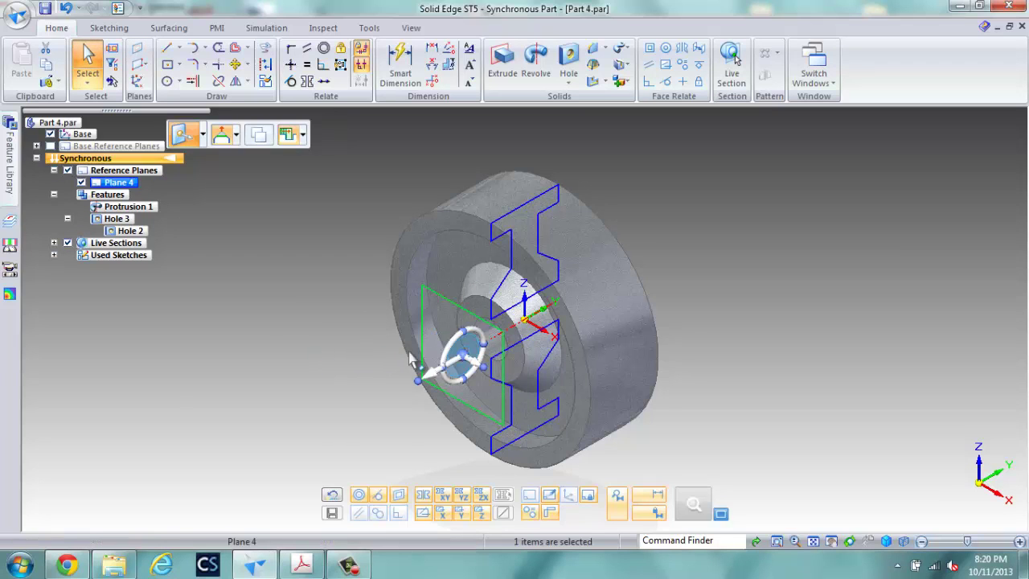
Step: Rotate Plane 4 by -50° and move it up toward the flywheel top
left_click(451, 344)
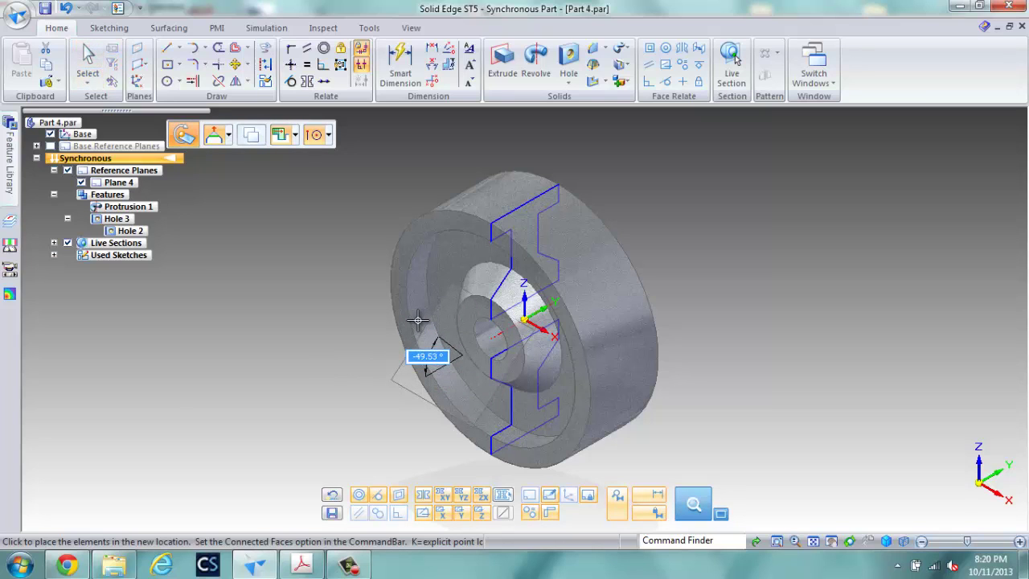
type("-50")
key("Return")
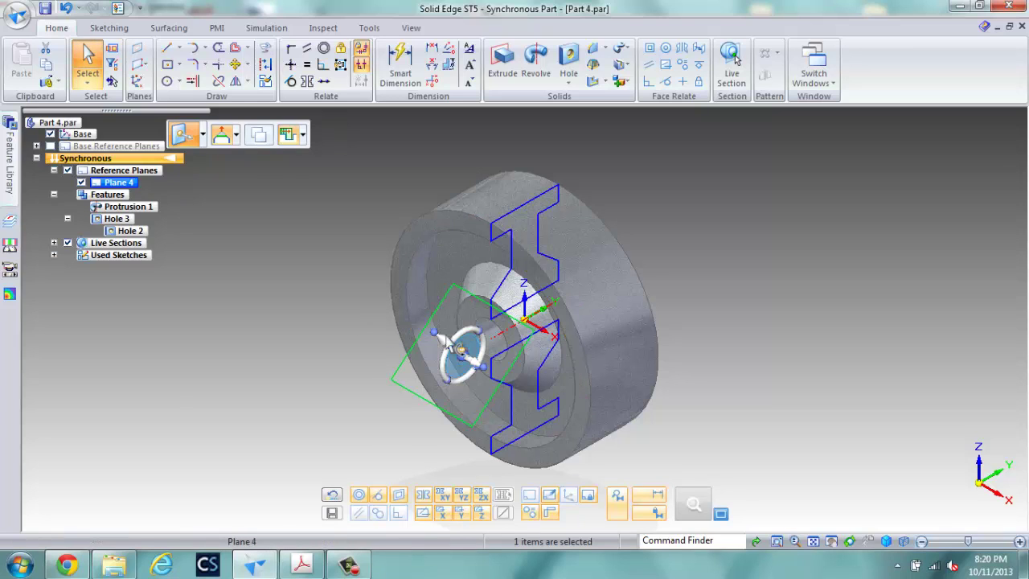
left_click(452, 350)
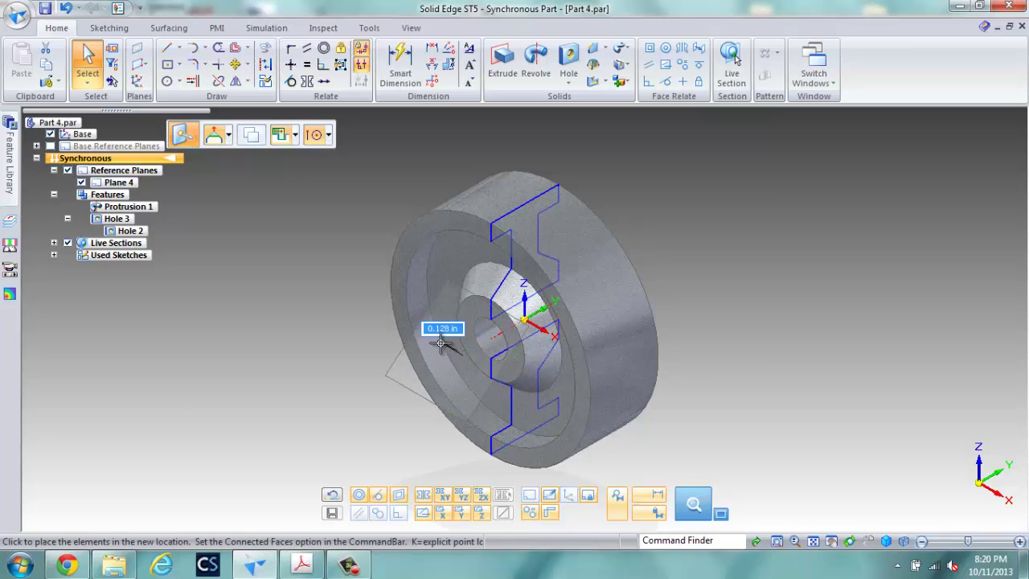
key("Escape")
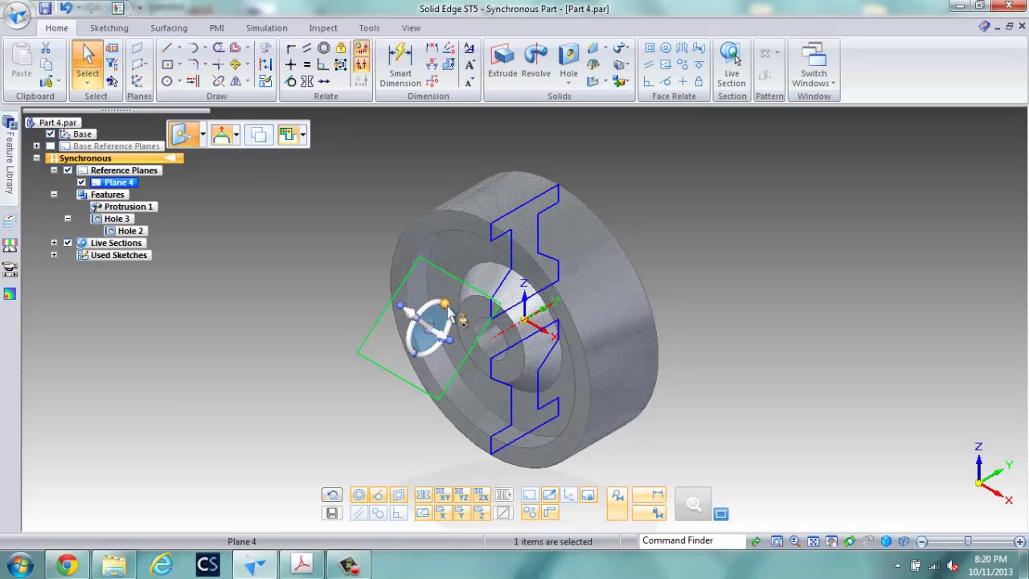
left_click(454, 311)
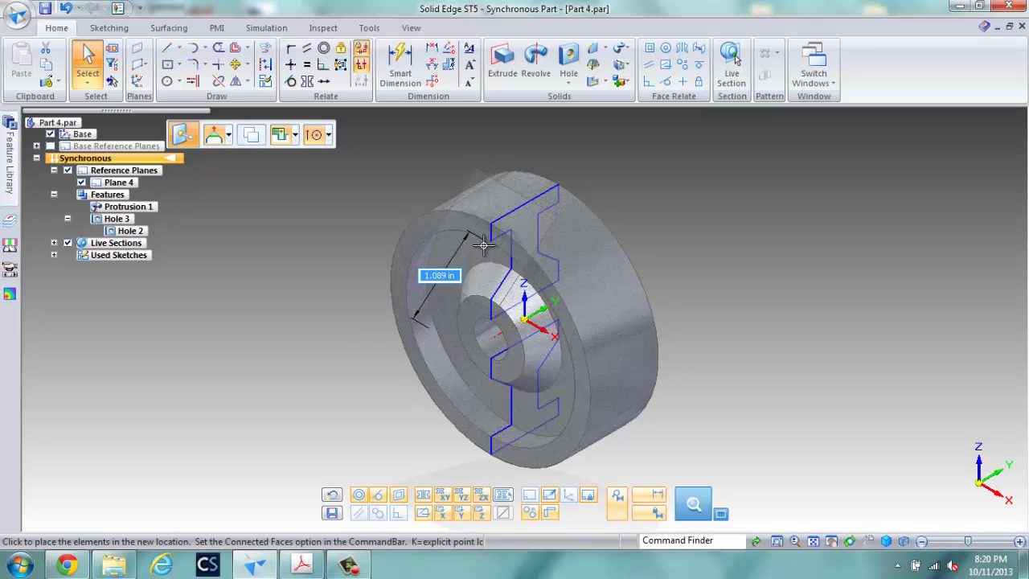
key("Escape")
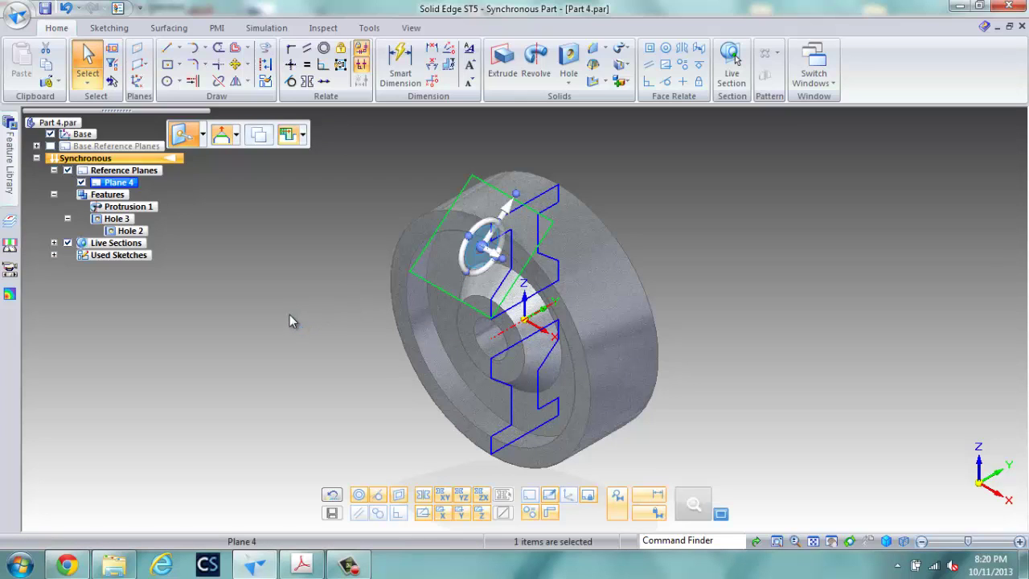
left_click(291, 320)
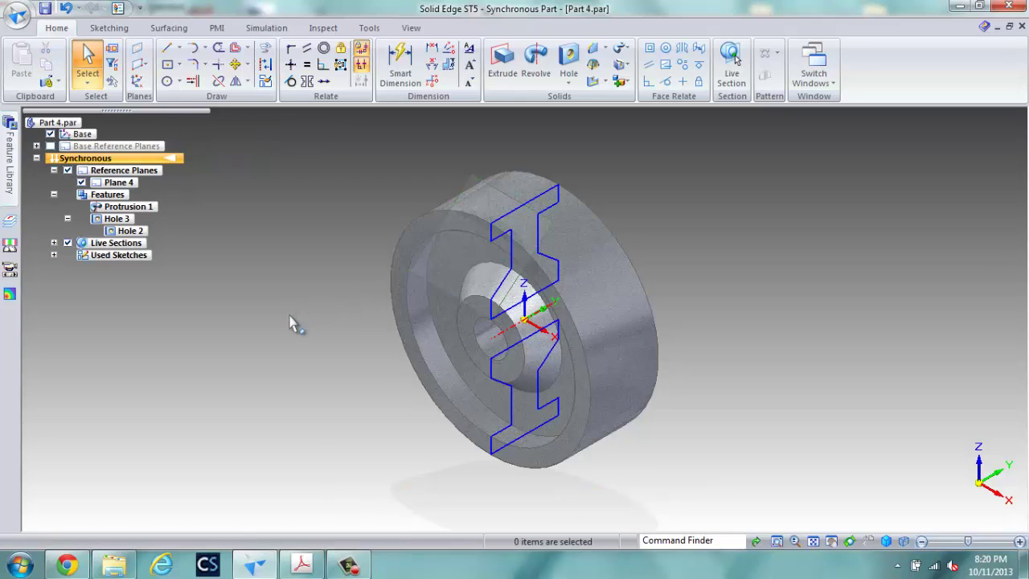
Step: Start a new hole feature and accept the 0.25 in hole settings
left_click(168, 81)
left_click(568, 60)
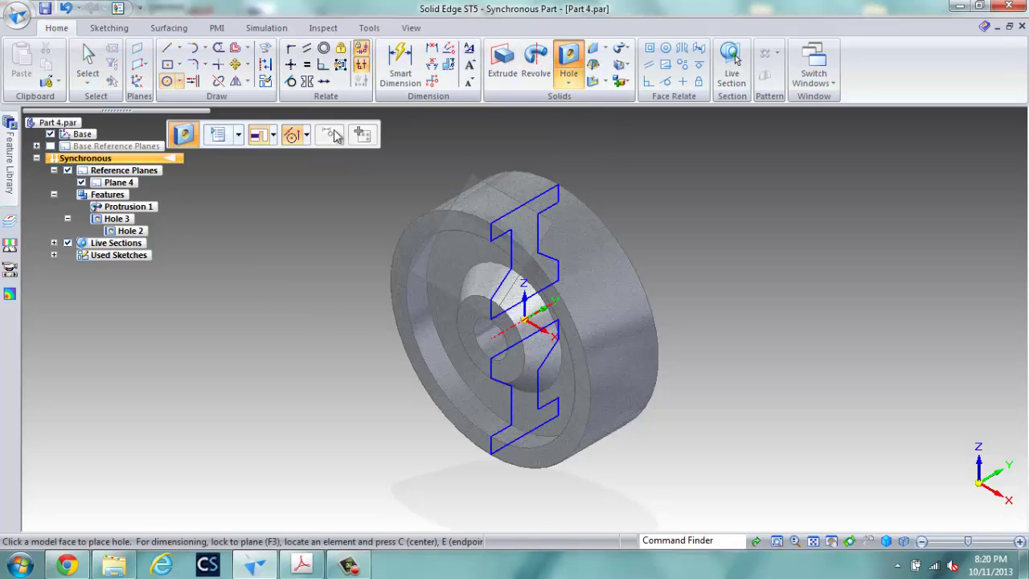
left_click(217, 135)
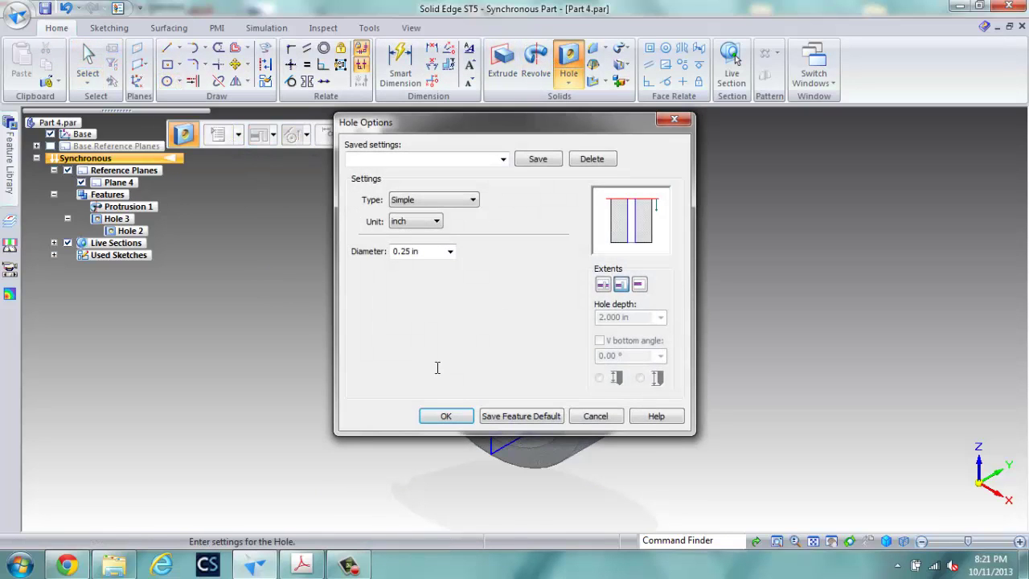
left_click(446, 416)
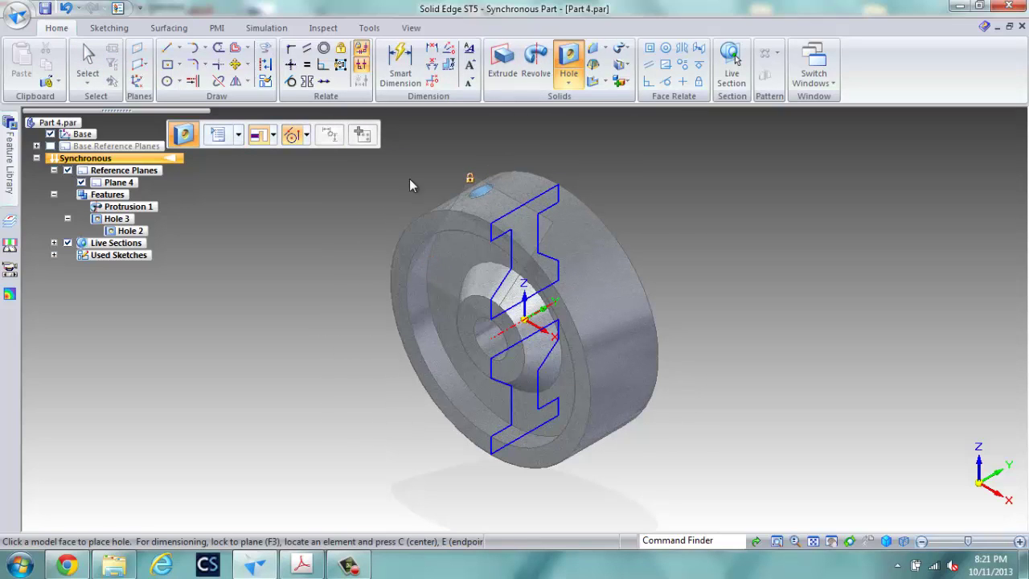
Step: Make the hole a full-depth 1/4-28 UNF threaded hole extending Through Next
left_click(166, 80)
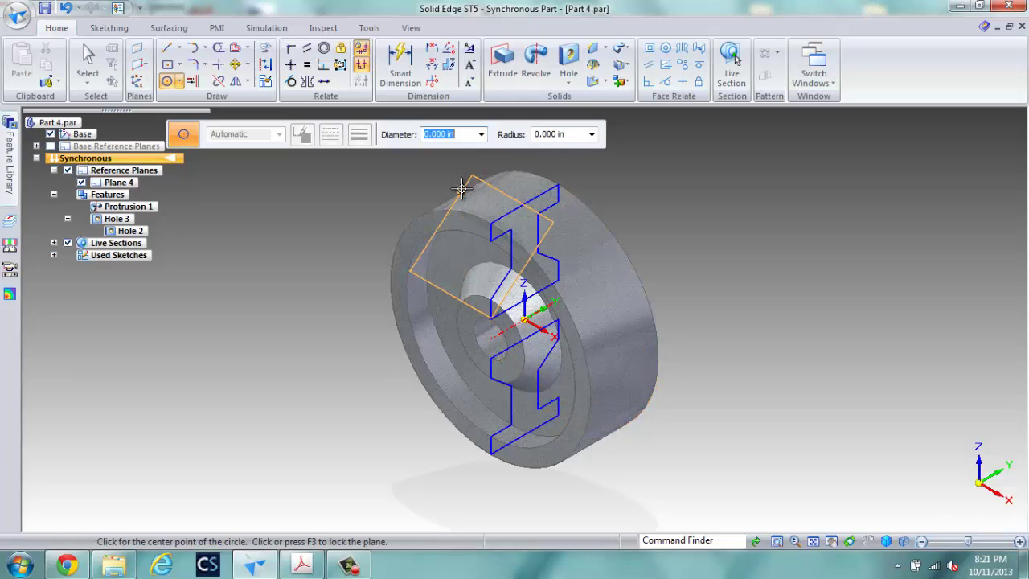
left_click(568, 73)
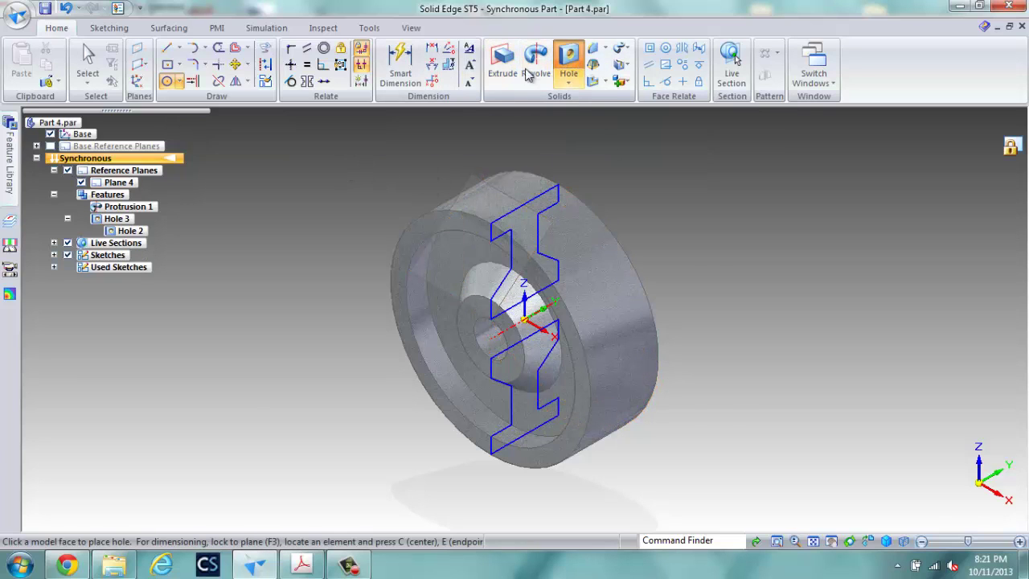
left_click(184, 135)
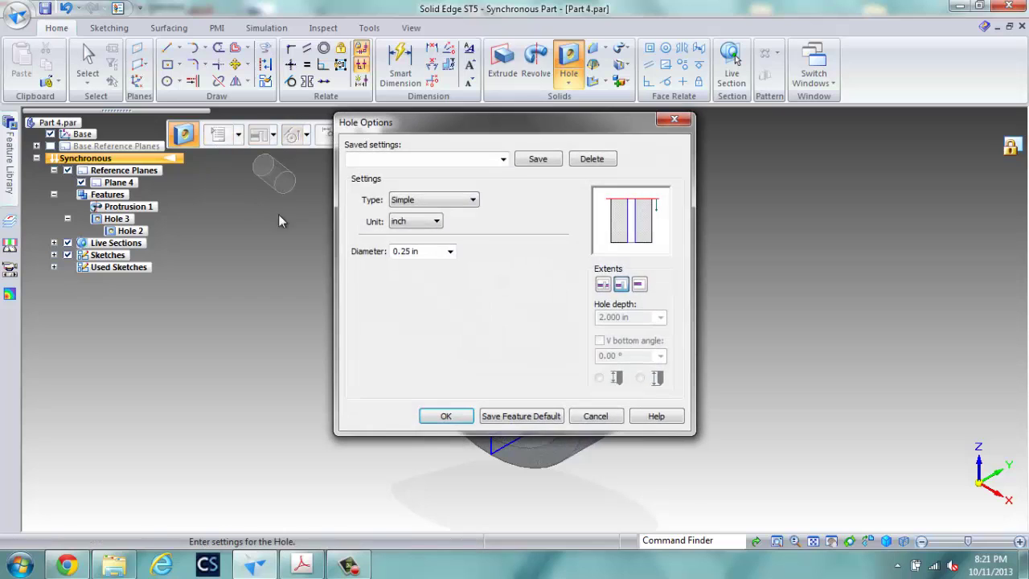
left_click(432, 201)
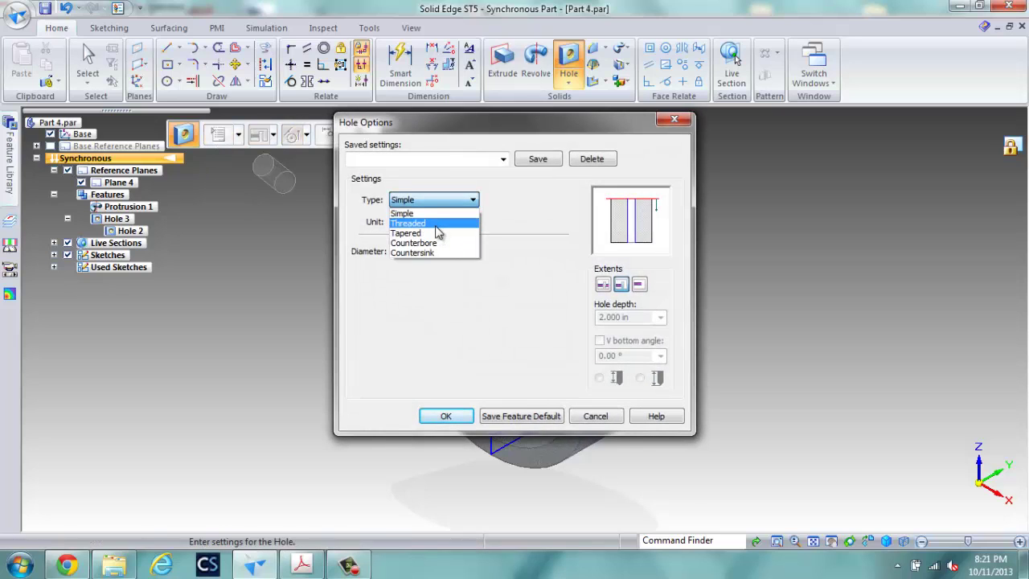
left_click(438, 222)
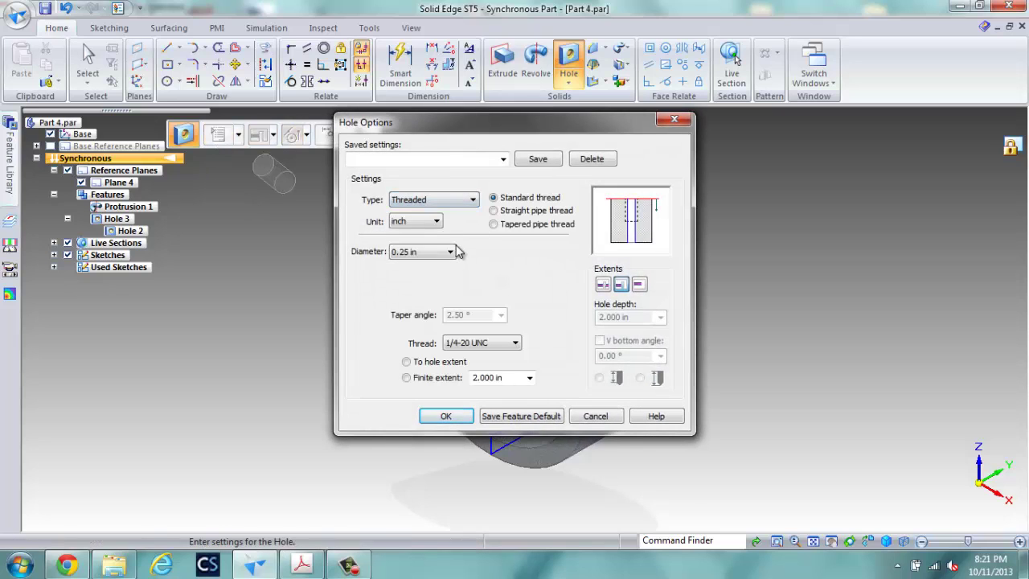
left_click(515, 343)
left_click(478, 51)
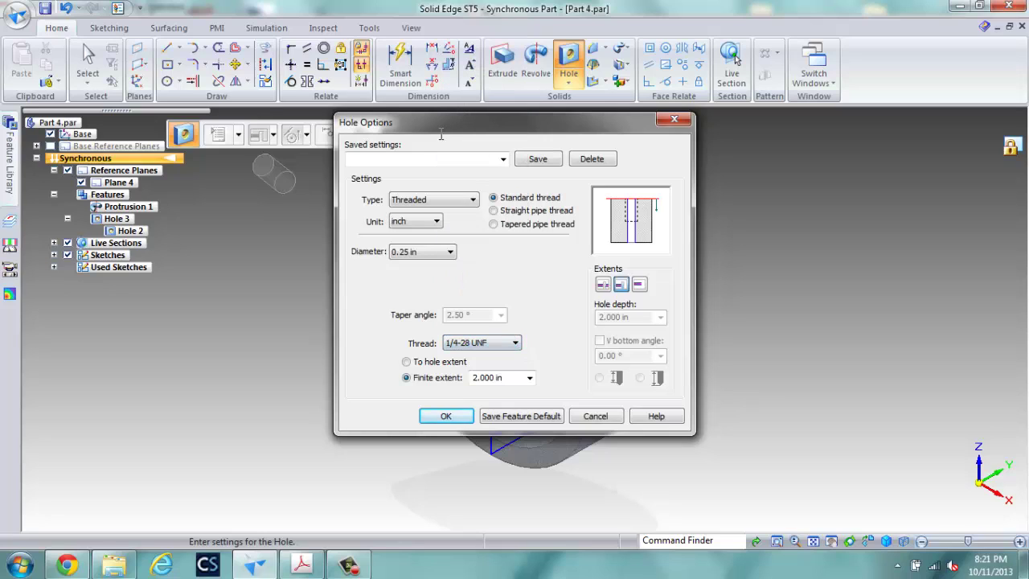
left_click(407, 362)
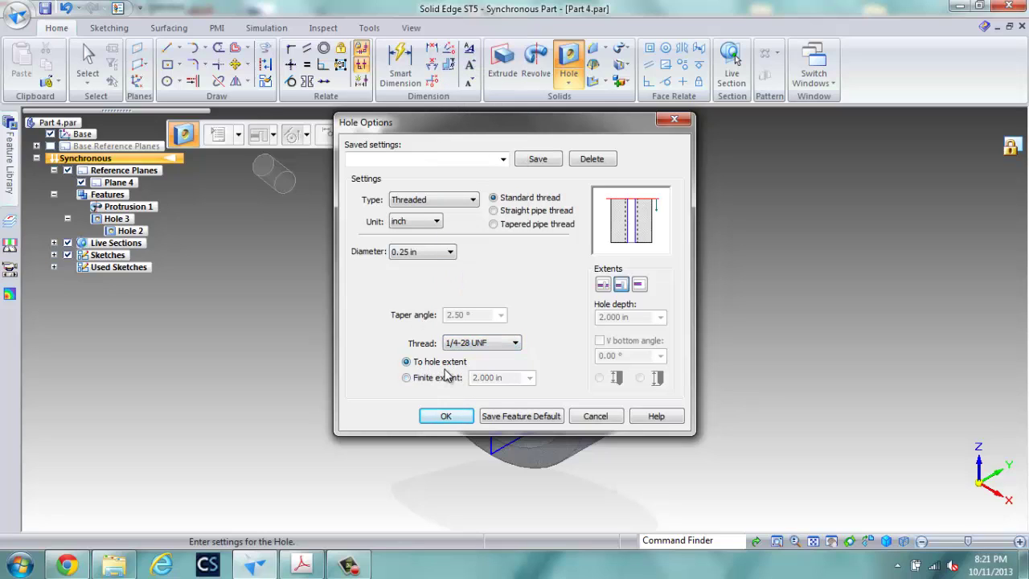
left_click(621, 286)
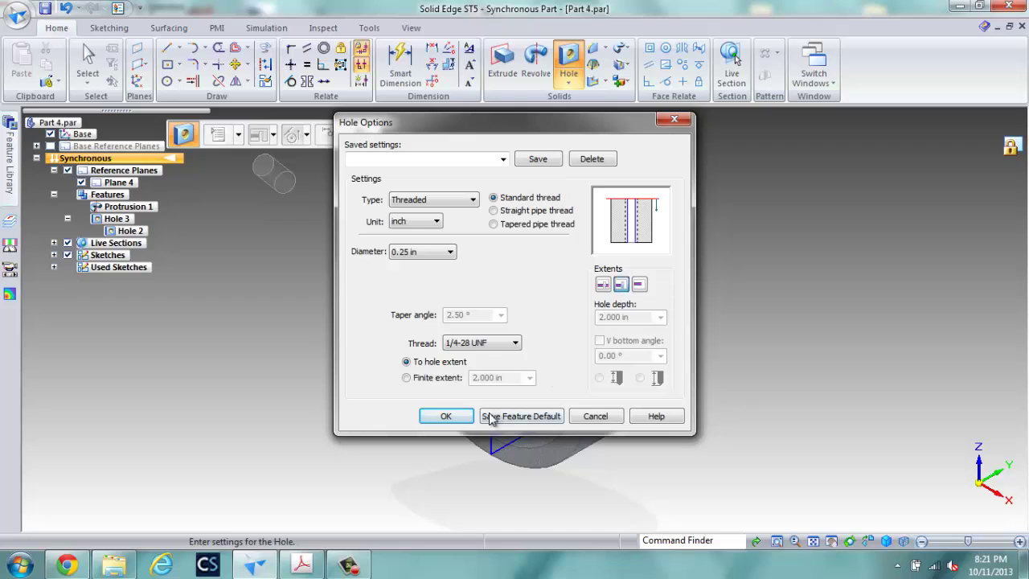
left_click(447, 416)
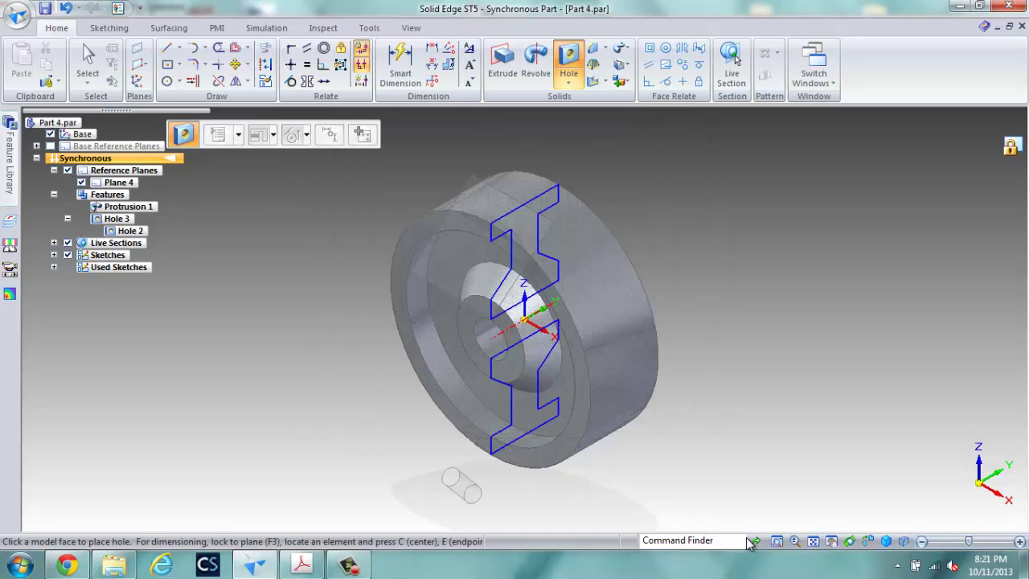
Step: Place the threaded hole just above the central bore as Hole 4, then orbit to check it
left_click(868, 541)
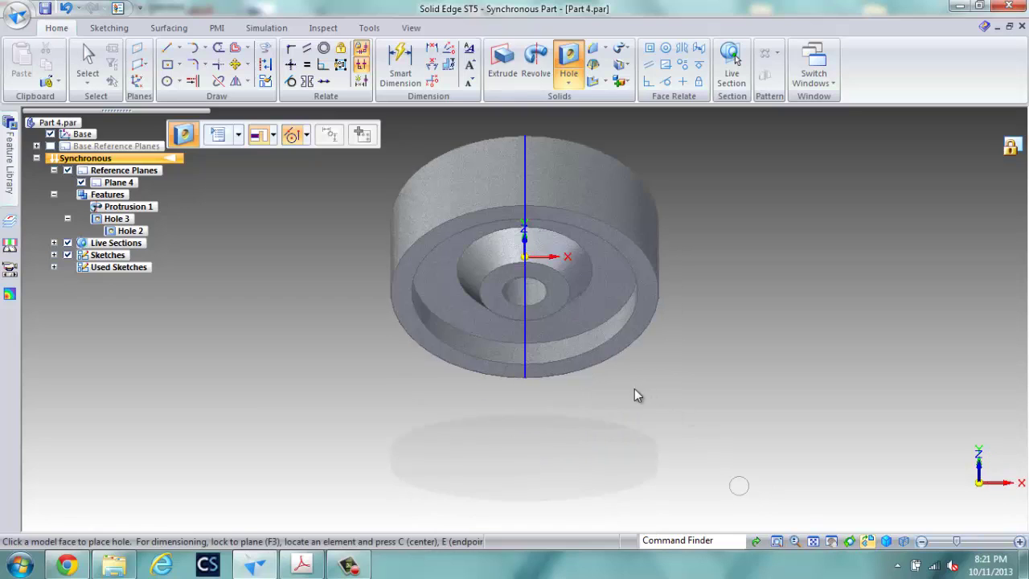
left_click(522, 251)
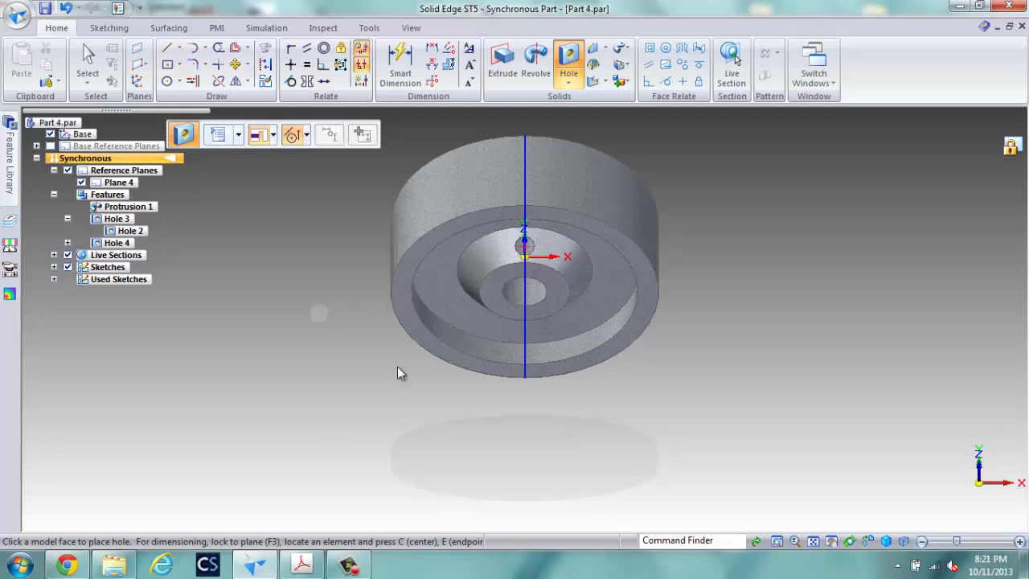
key("Escape")
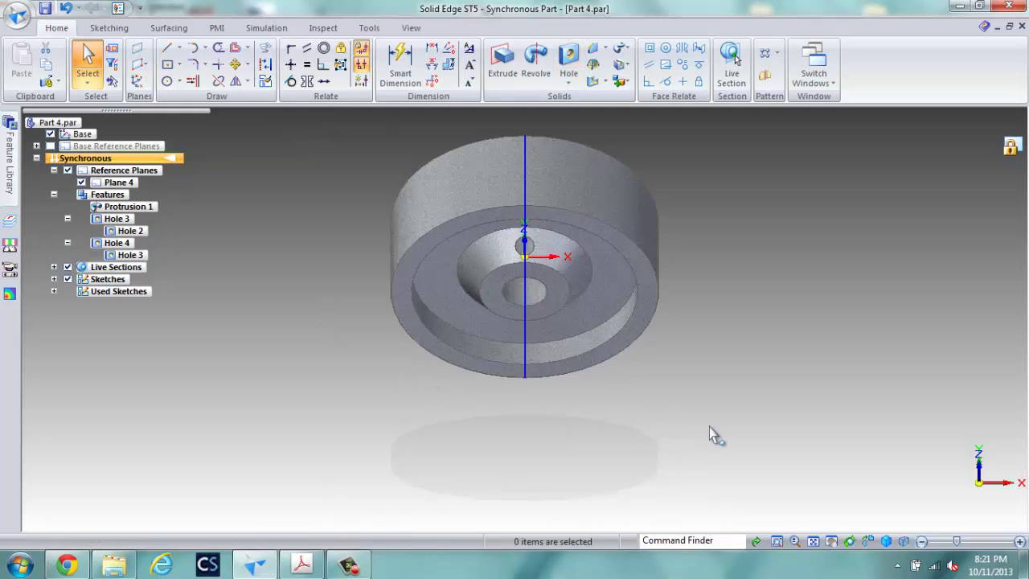
mouse_move(680, 425)
middle_mouse_down()
mouse_move(517, 413)
mouse_move(356, 432)
mouse_move(342, 483)
mouse_move(377, 466)
mouse_move(681, 451)
mouse_move(807, 418)
mouse_move(793, 423)
middle_mouse_up()
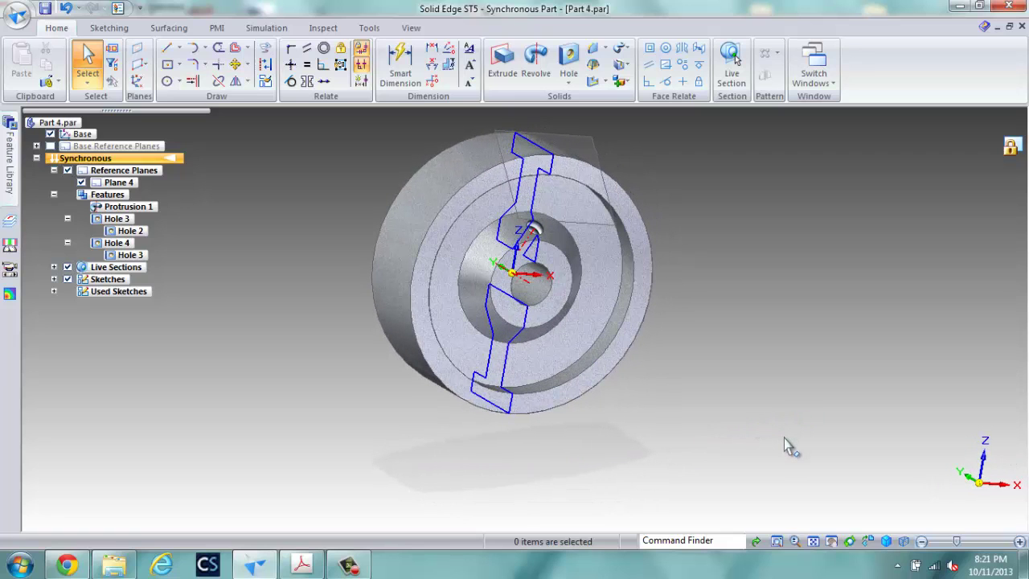
Step: Hide Plane 4, the base coordinate system and the live section outline
left_click(81, 183)
left_click(50, 134)
left_click(68, 267)
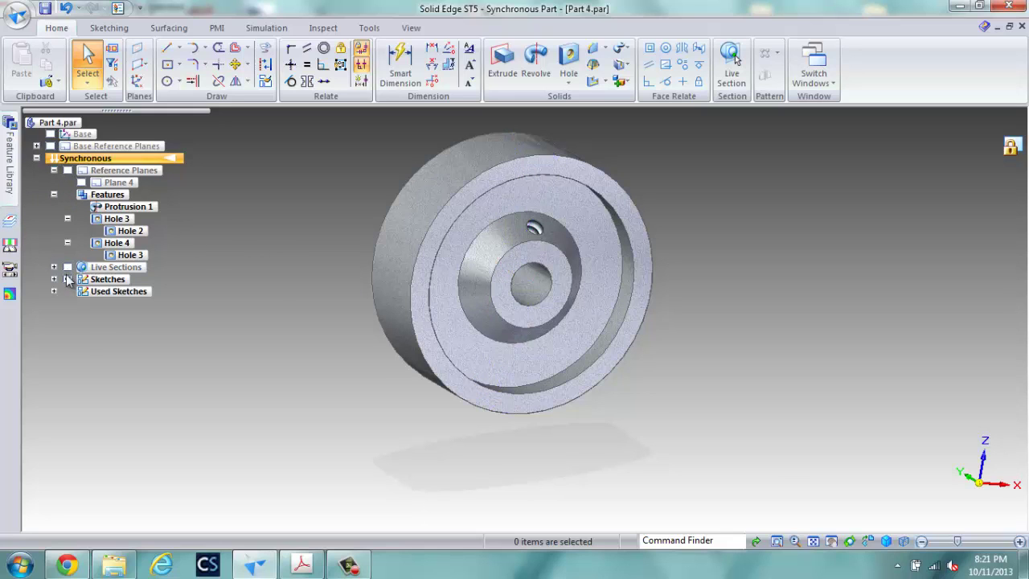
mouse_move(697, 270)
middle_mouse_down()
mouse_move(590, 297)
mouse_move(360, 308)
mouse_move(271, 351)
mouse_move(282, 339)
mouse_move(174, 294)
mouse_move(361, 296)
mouse_move(511, 269)
mouse_move(565, 227)
mouse_move(696, 207)
middle_mouse_up()
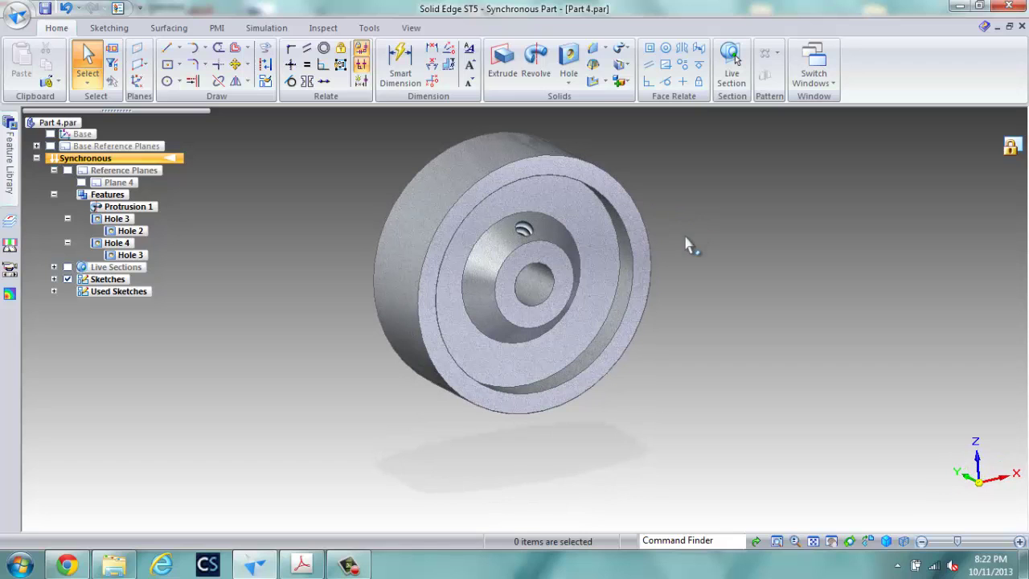
Step: Save the flywheel part and bring up the list of open documents
left_click(17, 16)
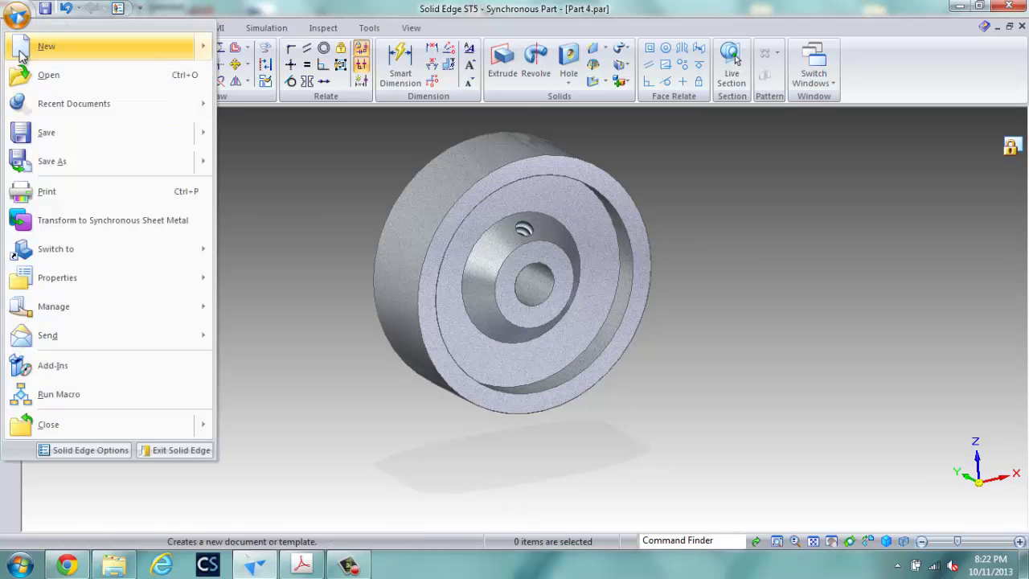
left_click(45, 134)
left_click(823, 70)
Step: On PART 4.dft, use the View Wizard to place a right-side view of Part 4.par
left_click(920, 173)
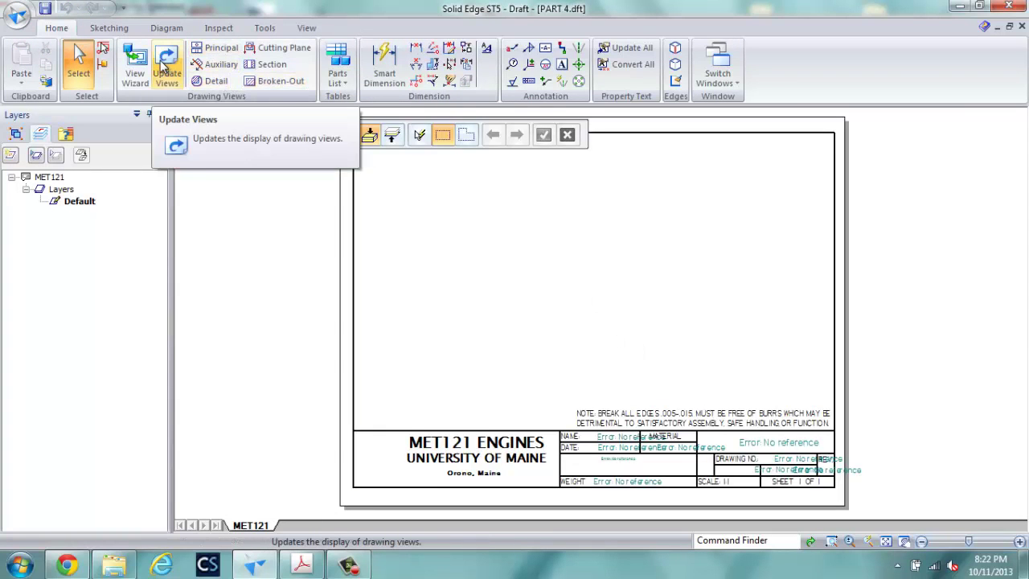
left_click(135, 66)
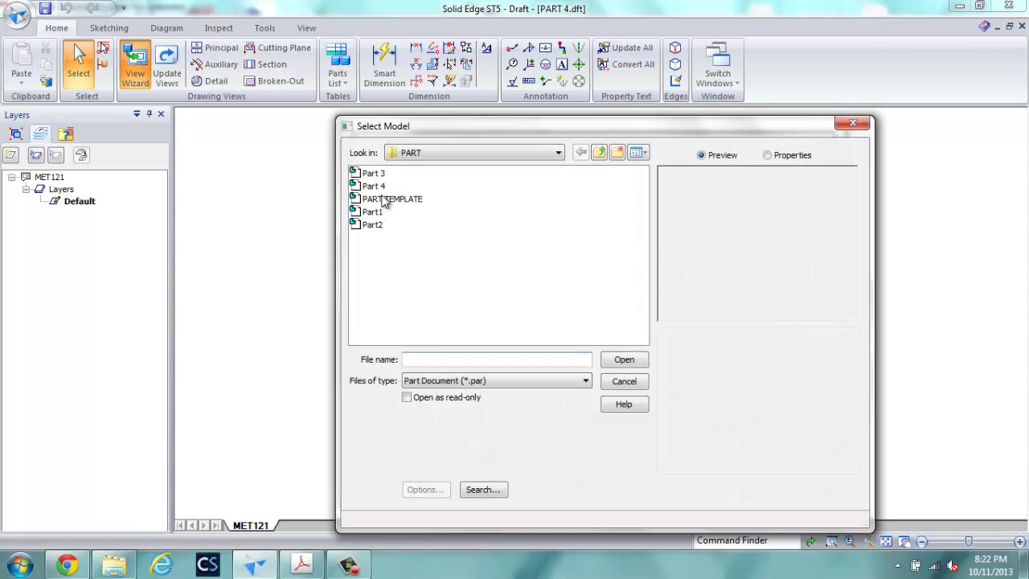
left_click(374, 185)
left_click(623, 359)
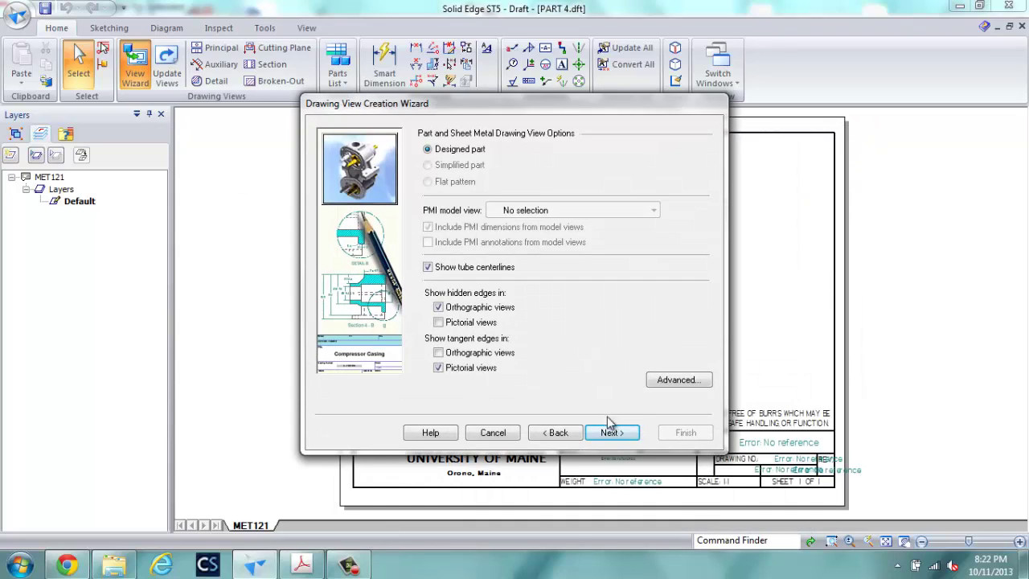
left_click(608, 429)
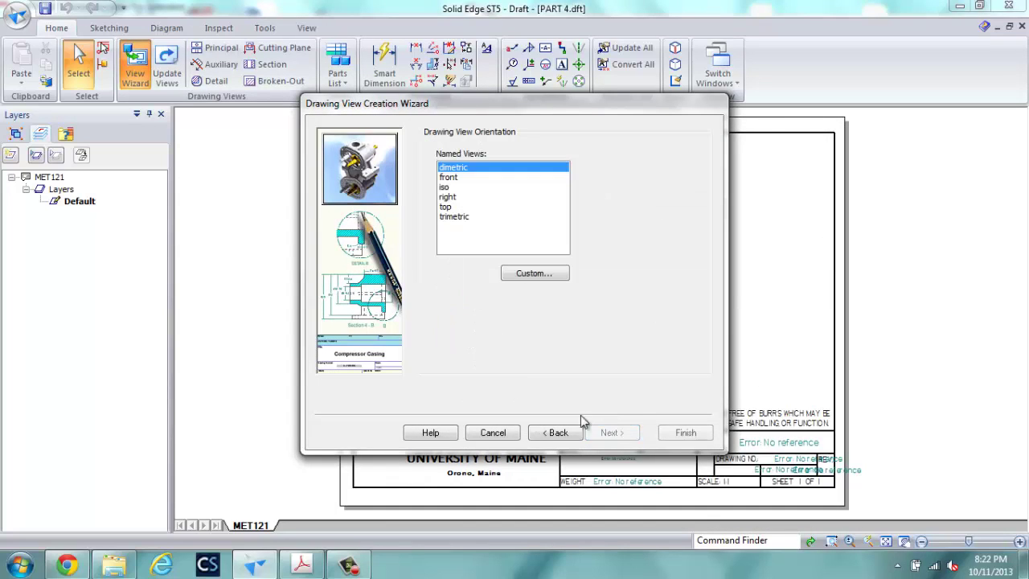
left_click(450, 197)
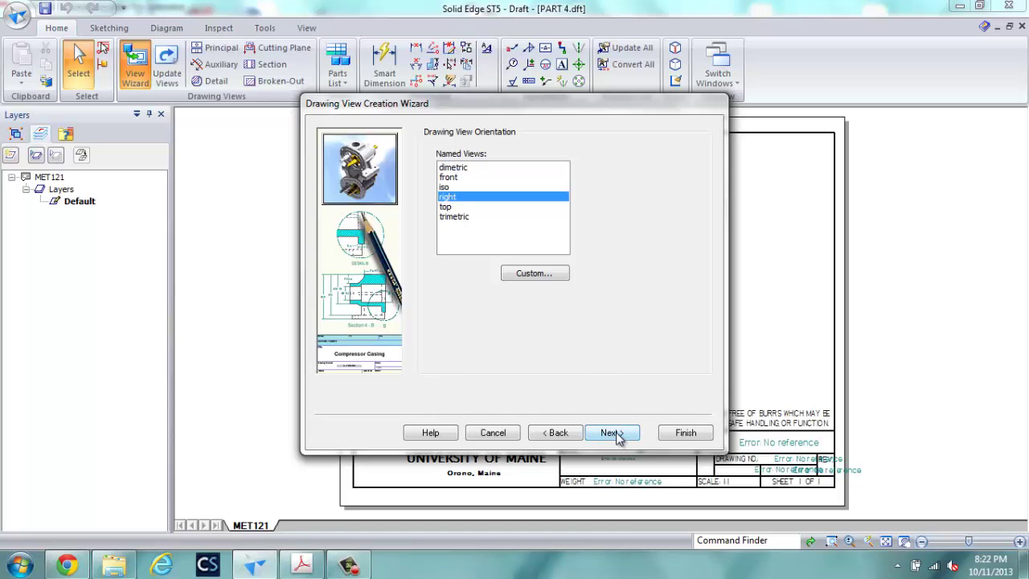
left_click(683, 434)
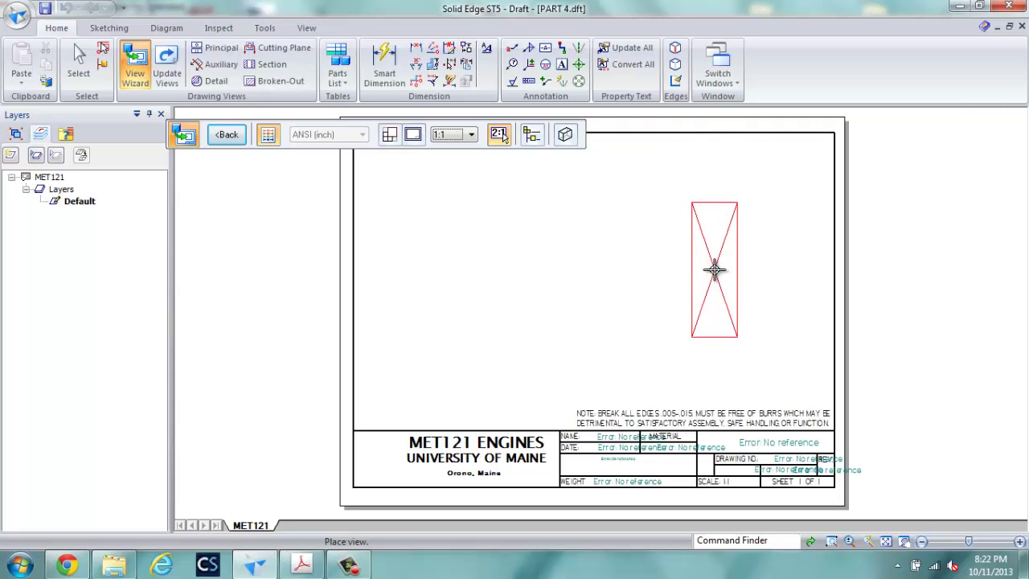
left_click(715, 267)
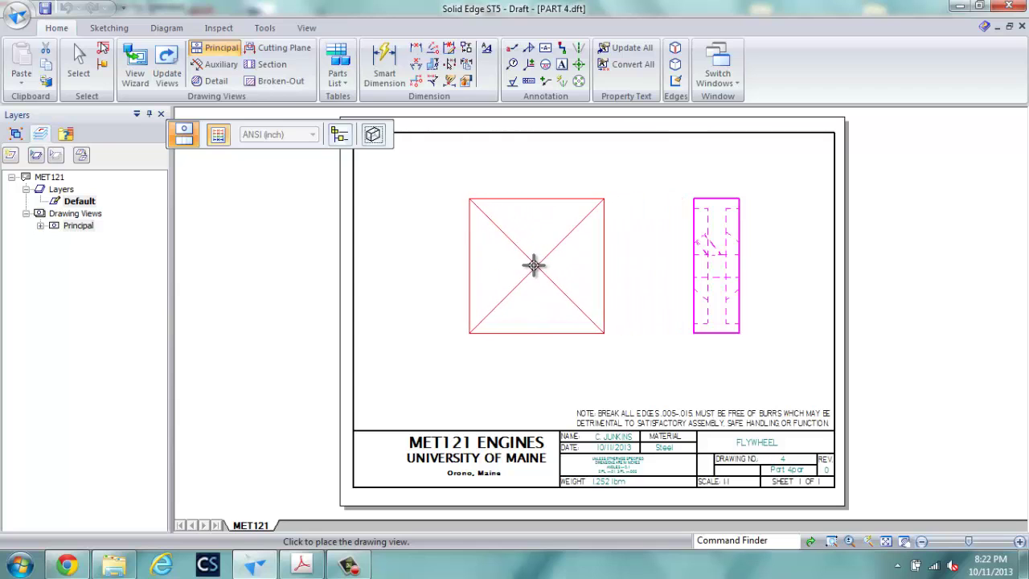
Step: Place the circular front view to the left, then delete the edge-on right-side view
left_click(519, 264)
right_click(291, 257)
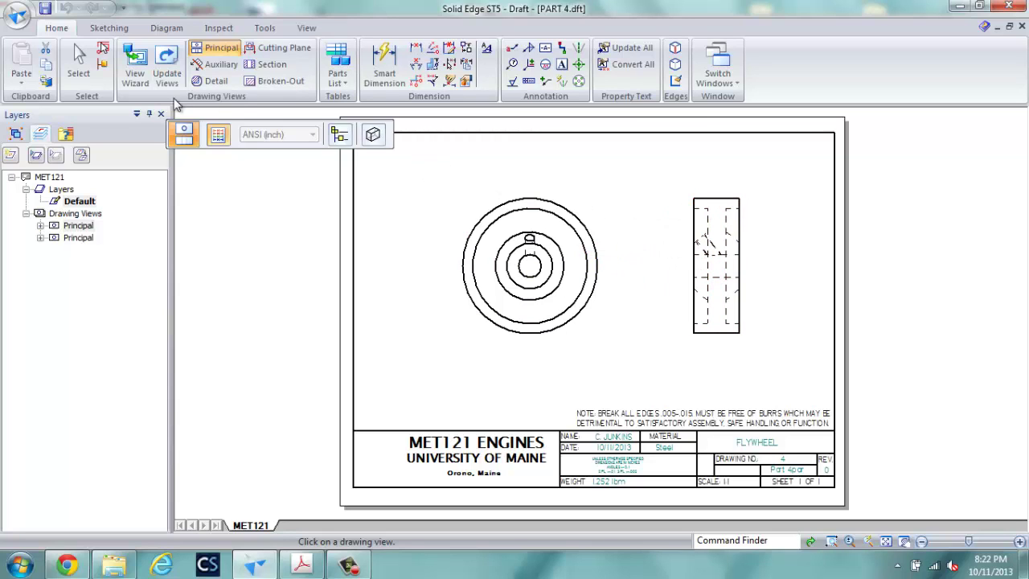
left_click(78, 63)
left_click(710, 245)
key("Delete")
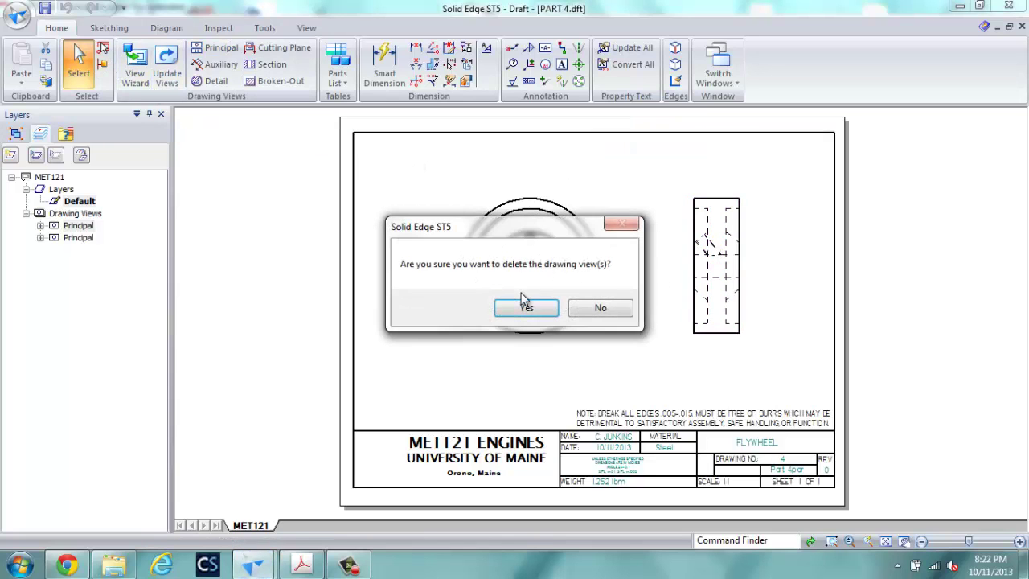
left_click(526, 305)
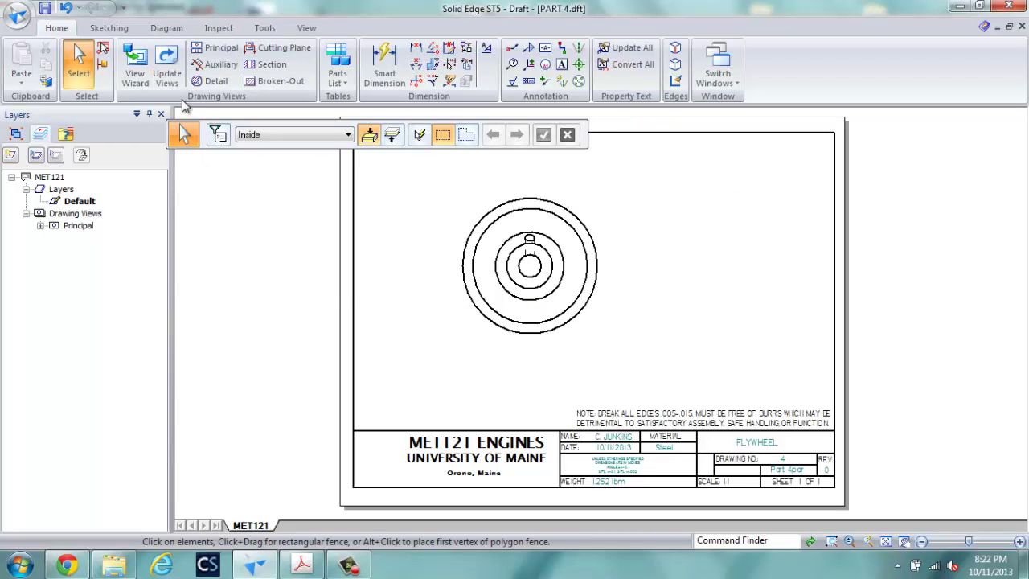
Step: Draw vertical cutting plane A–A through the front view's centre, arrows pointing left
left_click(275, 50)
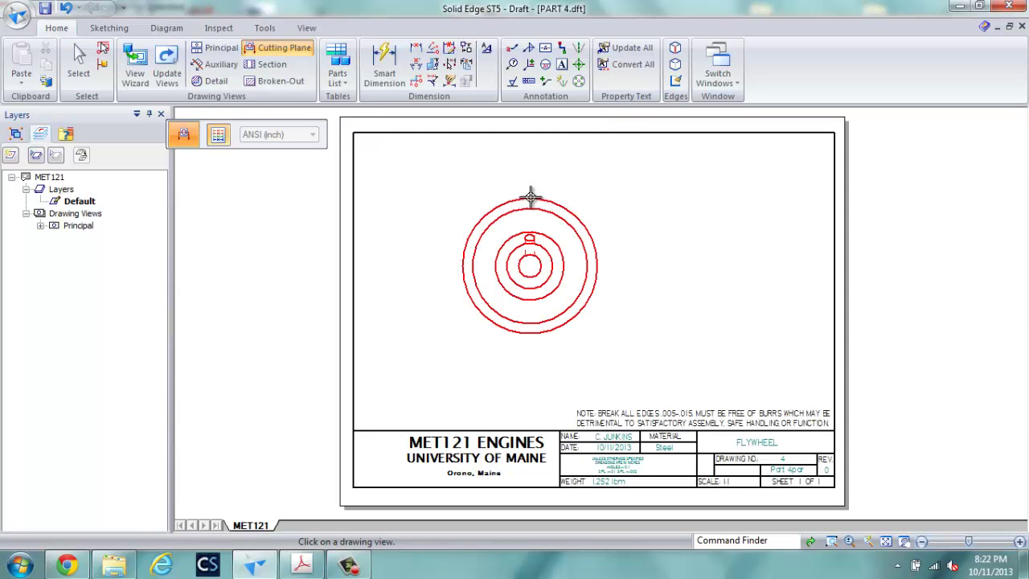
left_click(530, 196)
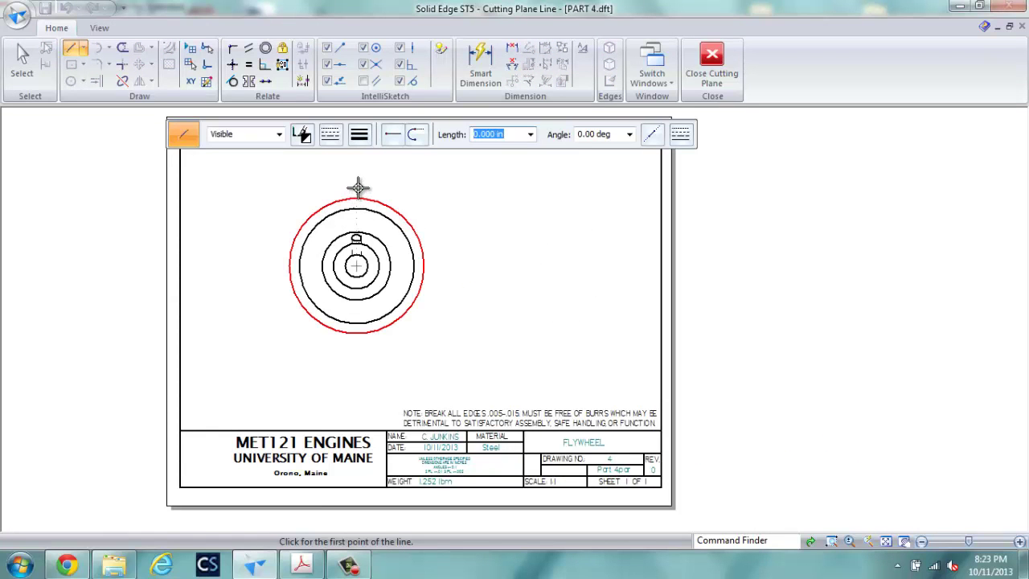
left_click(357, 183)
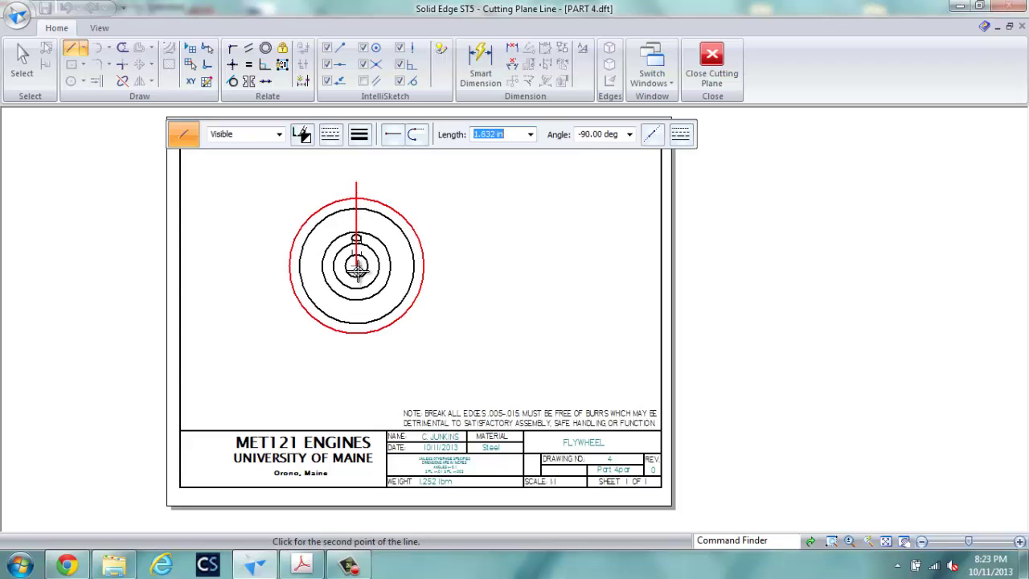
left_click(355, 347)
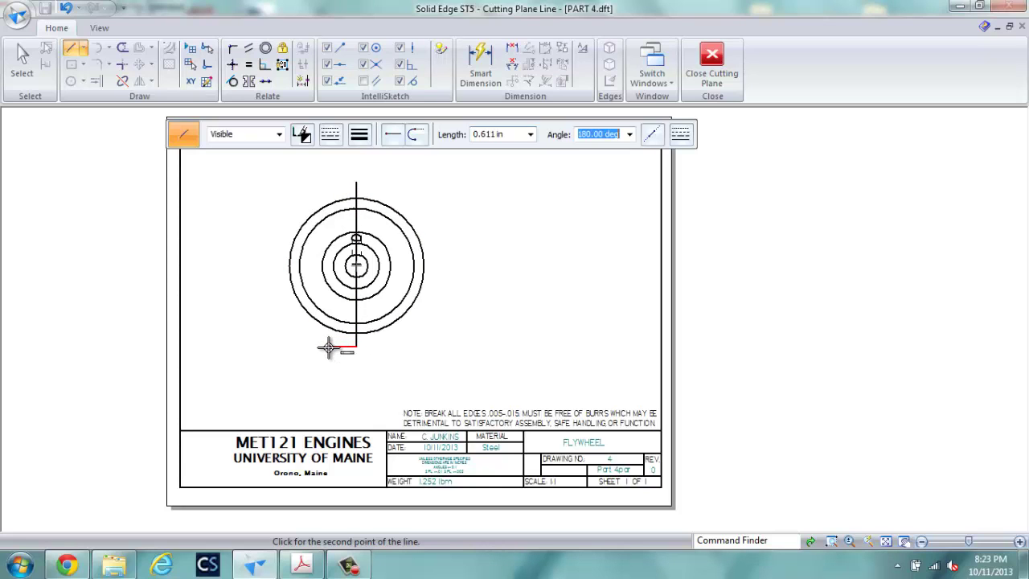
right_click(322, 347)
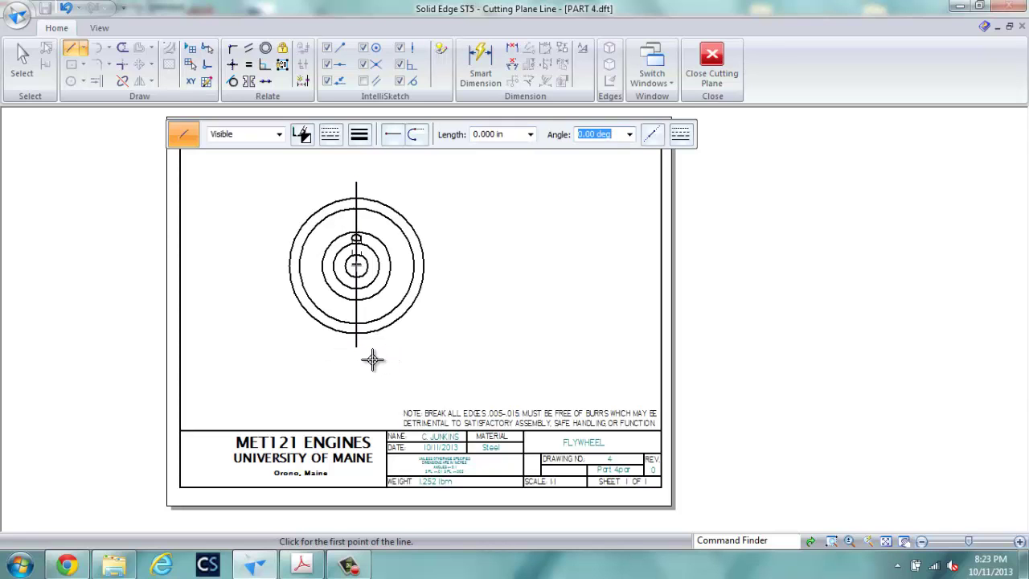
left_click(712, 68)
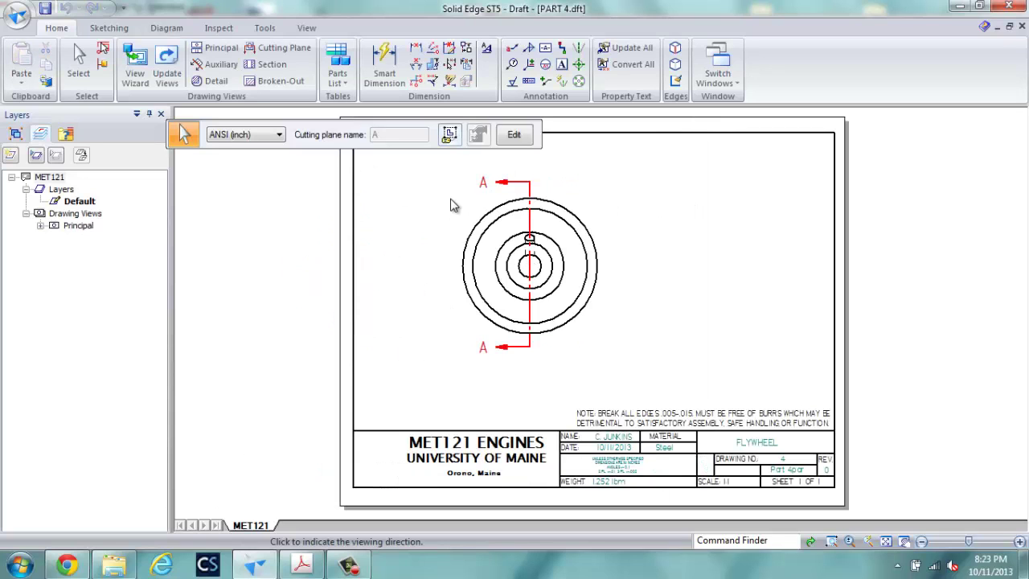
left_click(450, 205)
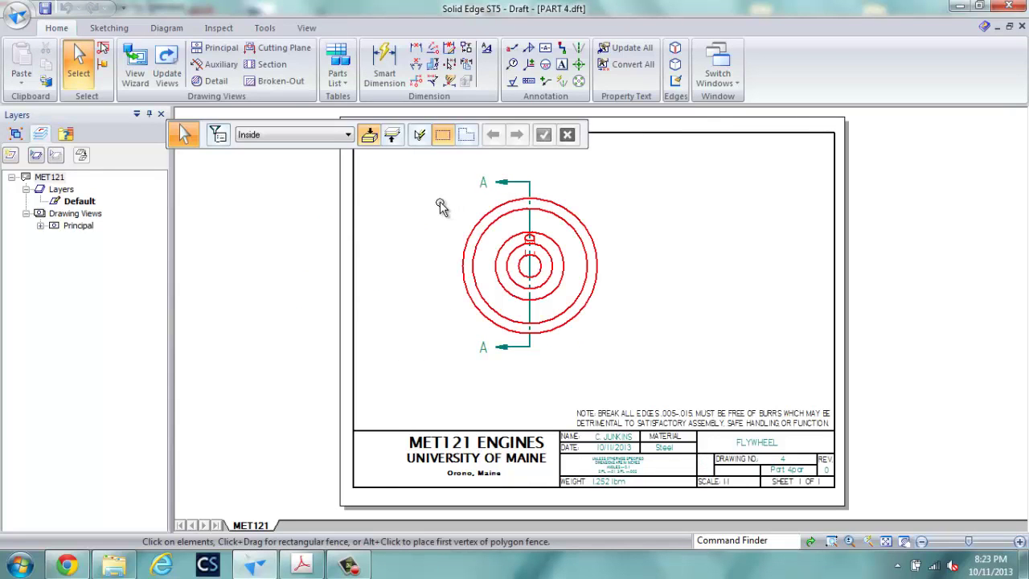
Step: Generate the hatched Section A-A from the cutting plane, placed right of the front view
left_click(272, 64)
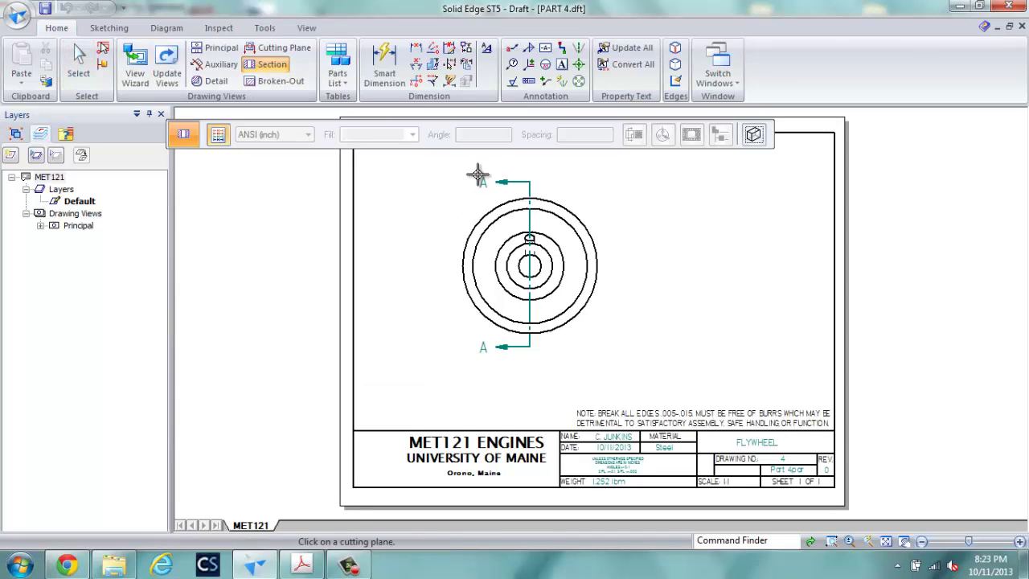
left_click(531, 191)
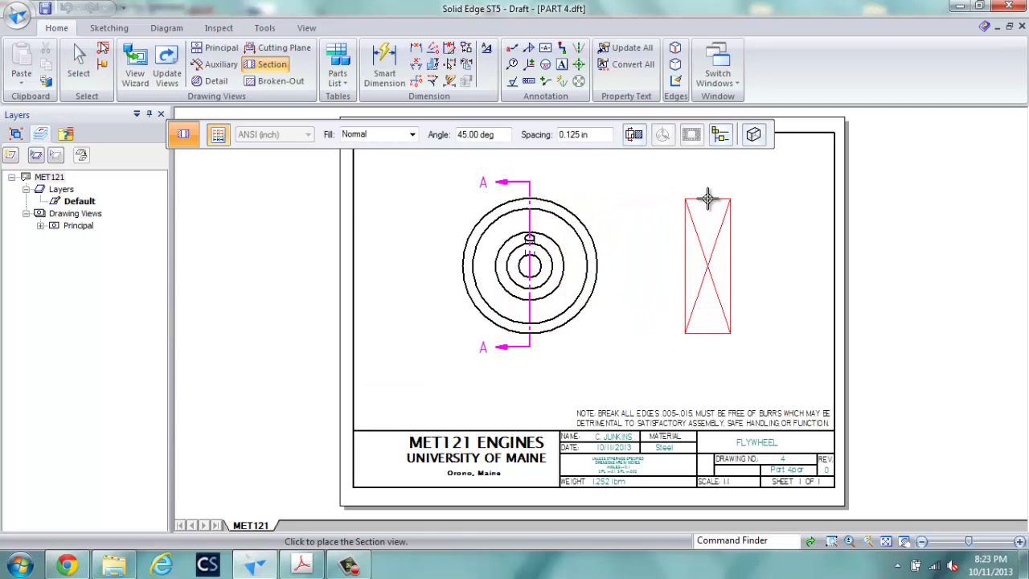
left_click(708, 198)
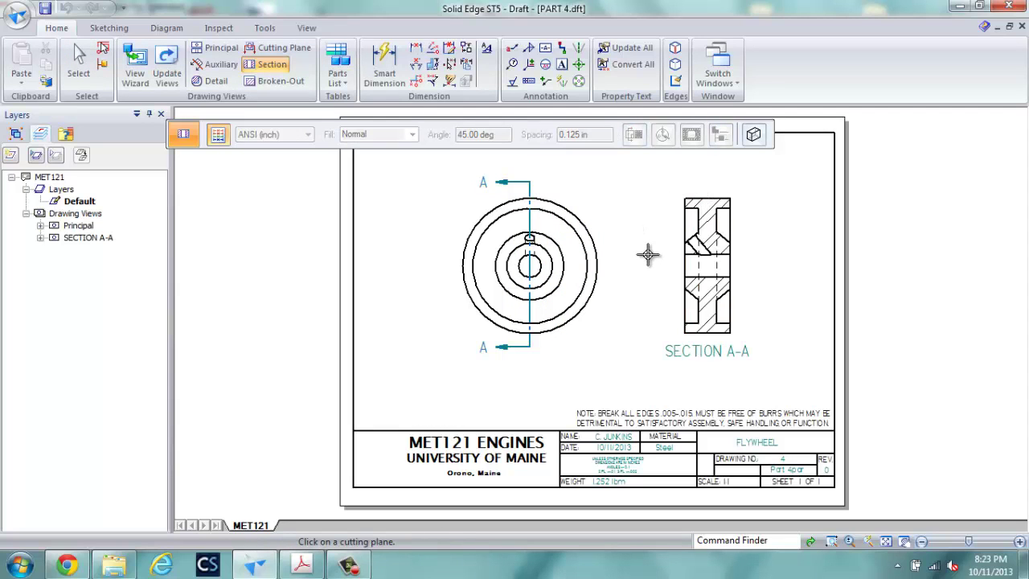
scroll(740, 259, "up", 2)
scroll(740, 261, "up", 1)
scroll(741, 264, "down", 2)
scroll(740, 264, "down", 1)
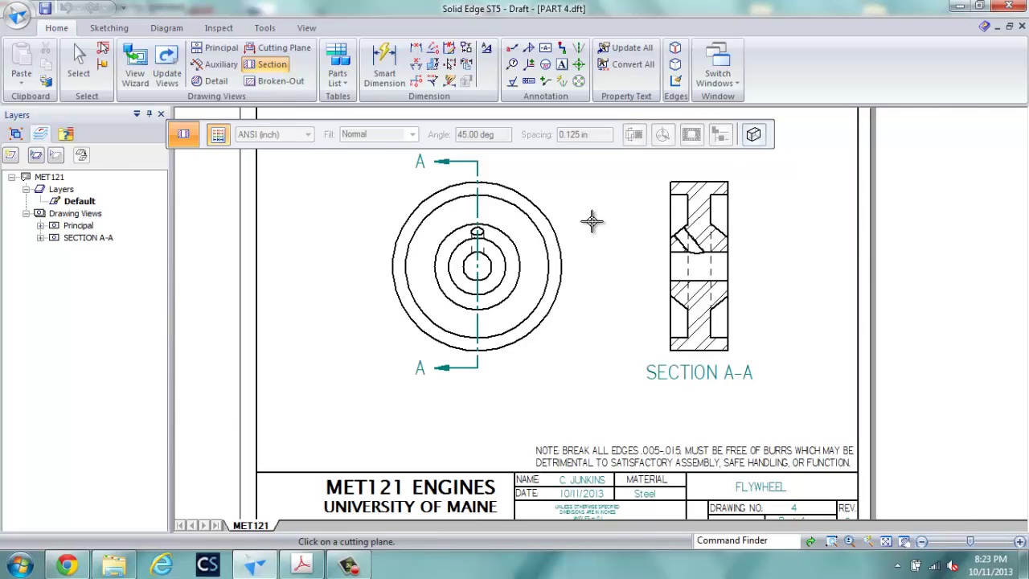
Step: Change the line extension value in the center mark settings
left_click(578, 65)
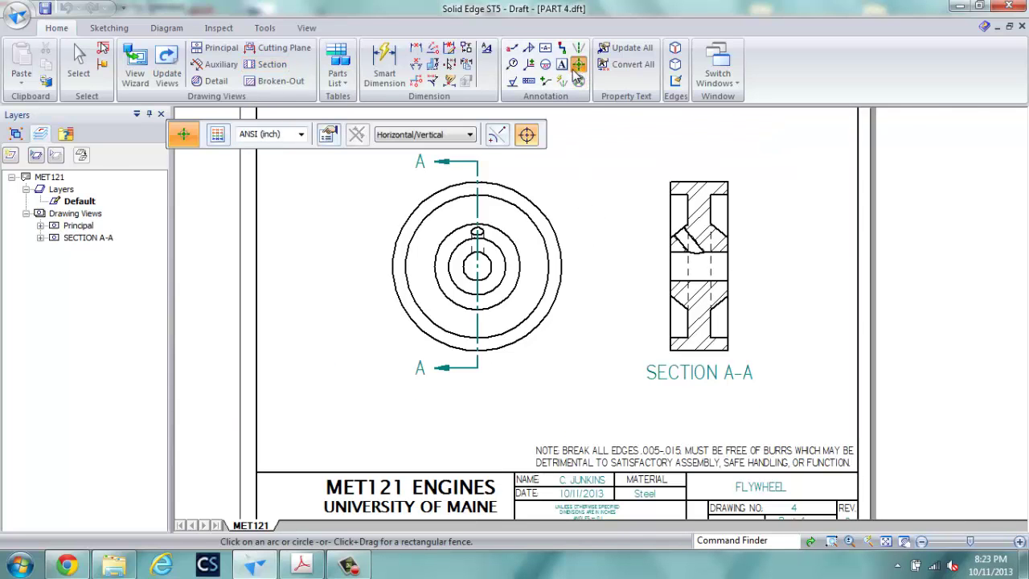
left_click(328, 135)
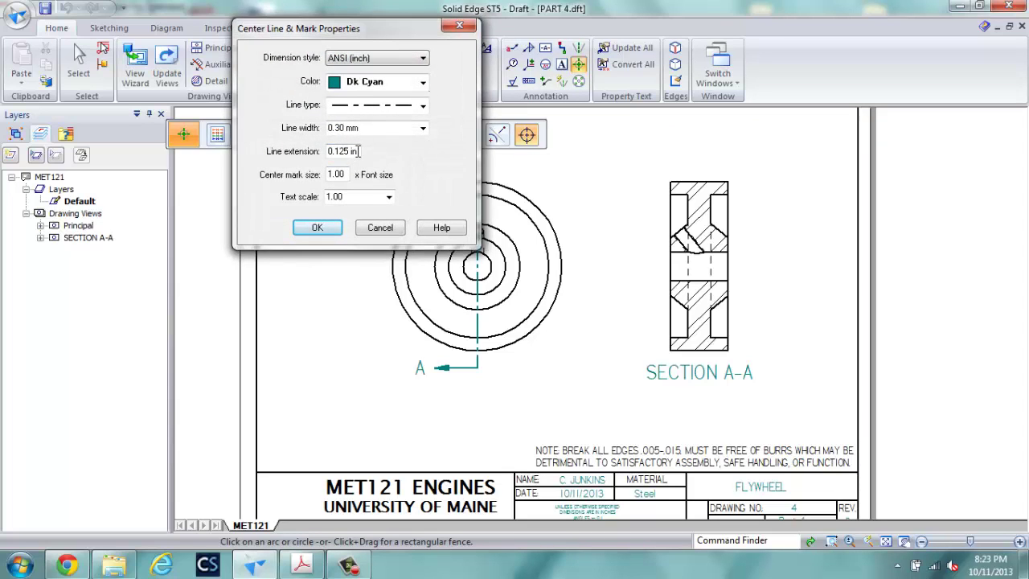
left_click_drag(357, 151, 308, 154)
type("1.3")
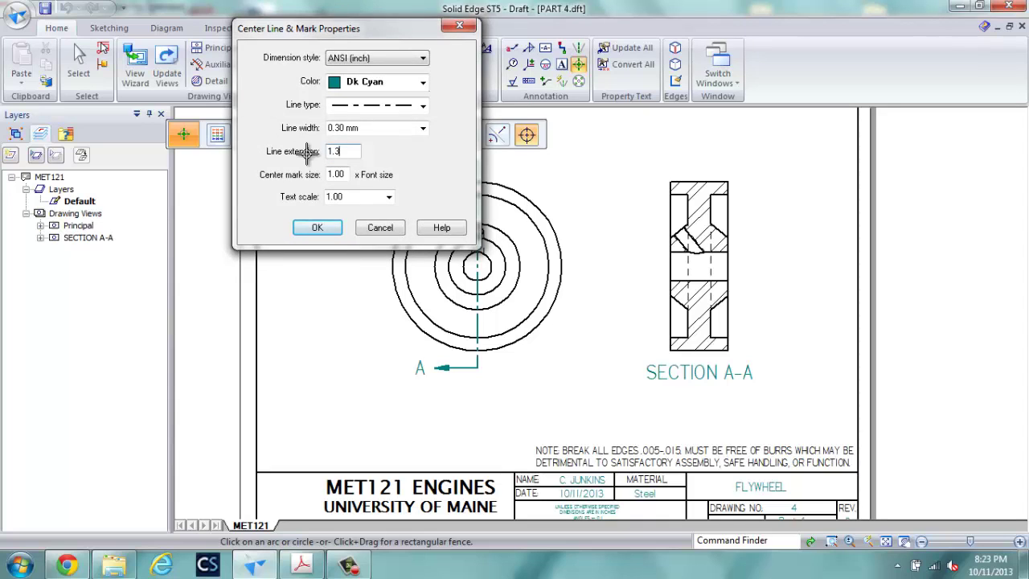
key("Return")
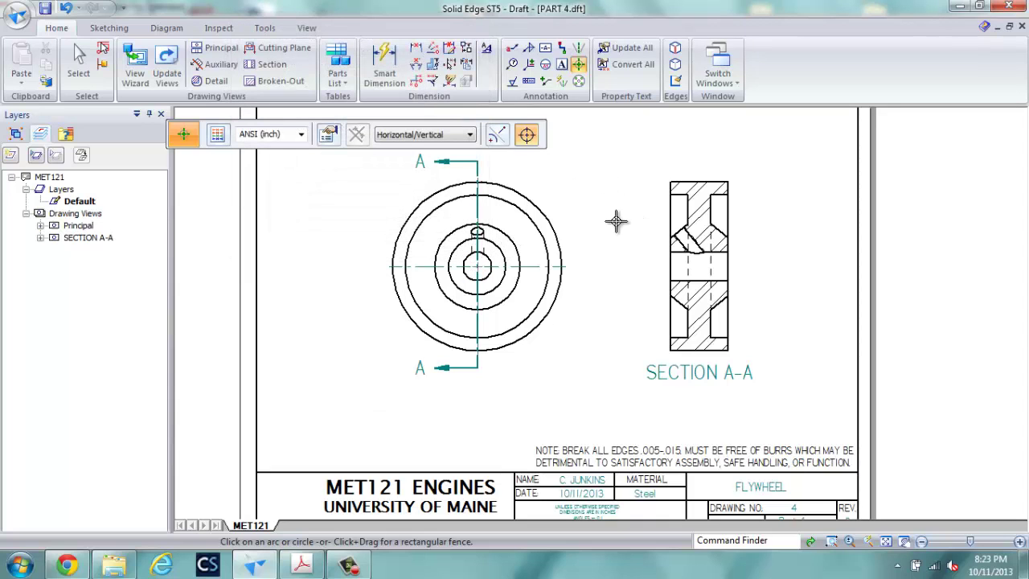
Step: Draw a horizontal center line through Section A-A's bore
left_click(577, 47)
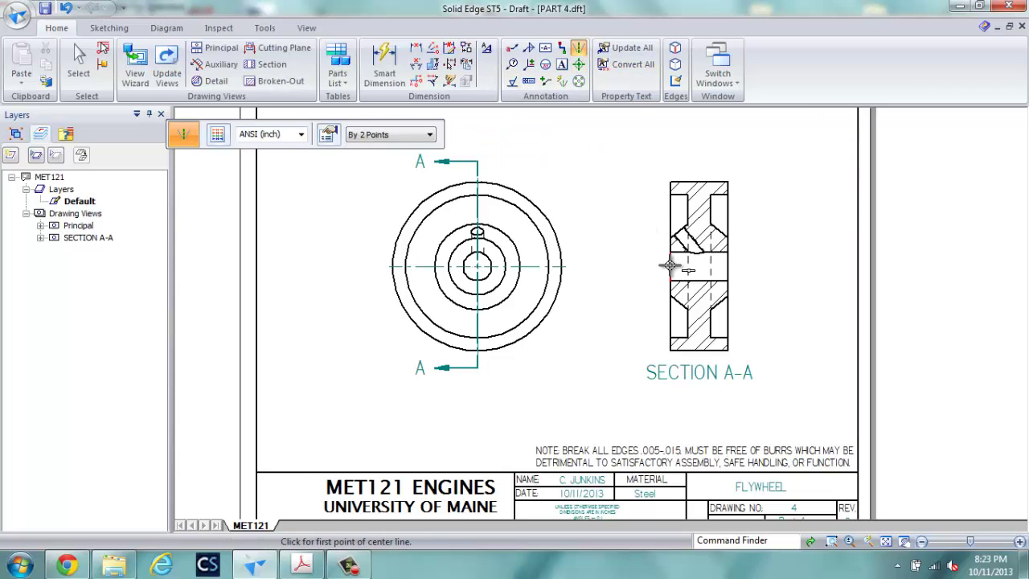
left_click(671, 266)
left_click(730, 266)
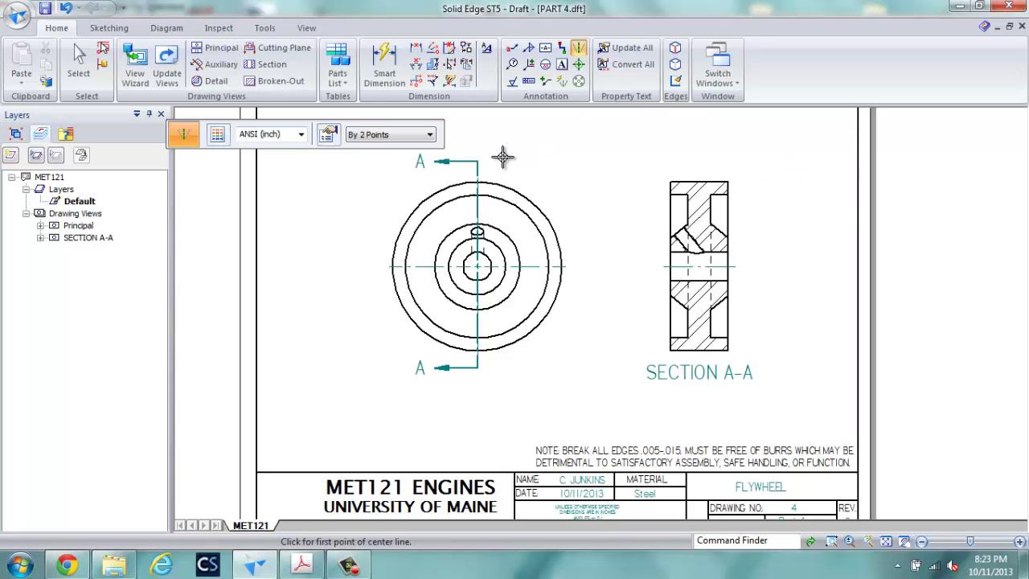
Step: Set Smart Dimension to limit tolerance (+0.003/0.000) with .1234 round-off
left_click(381, 75)
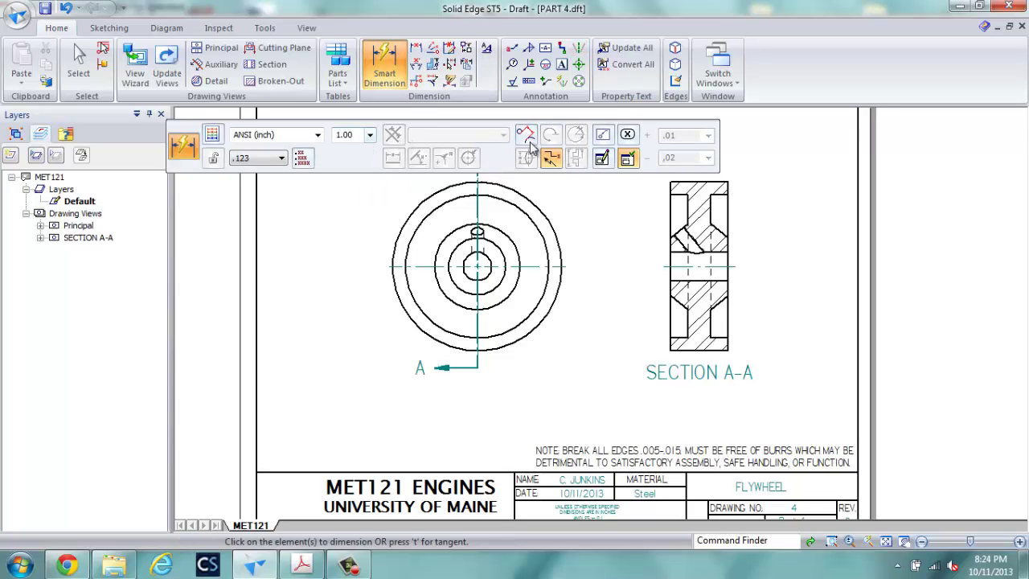
left_click(604, 136)
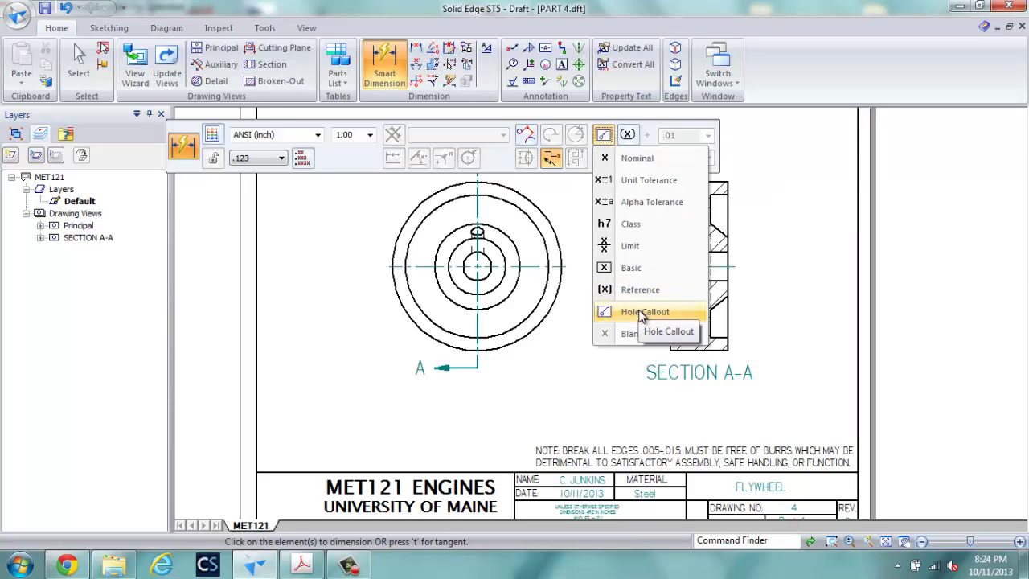
left_click(641, 318)
scroll(470, 290, "down", 1)
scroll(462, 275, "up", 1)
scroll(461, 275, "up", 1)
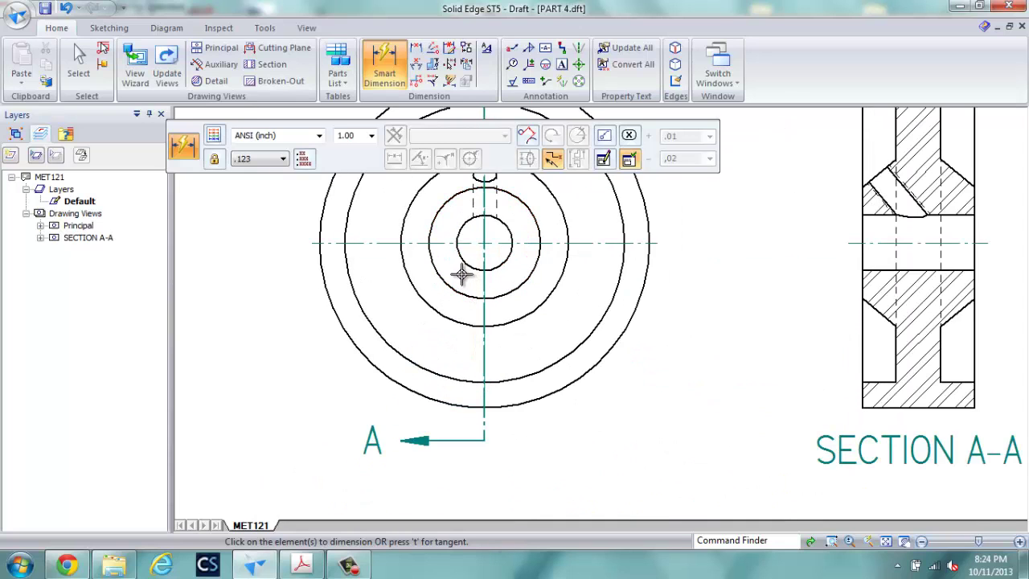
left_click(611, 140)
left_click(641, 246)
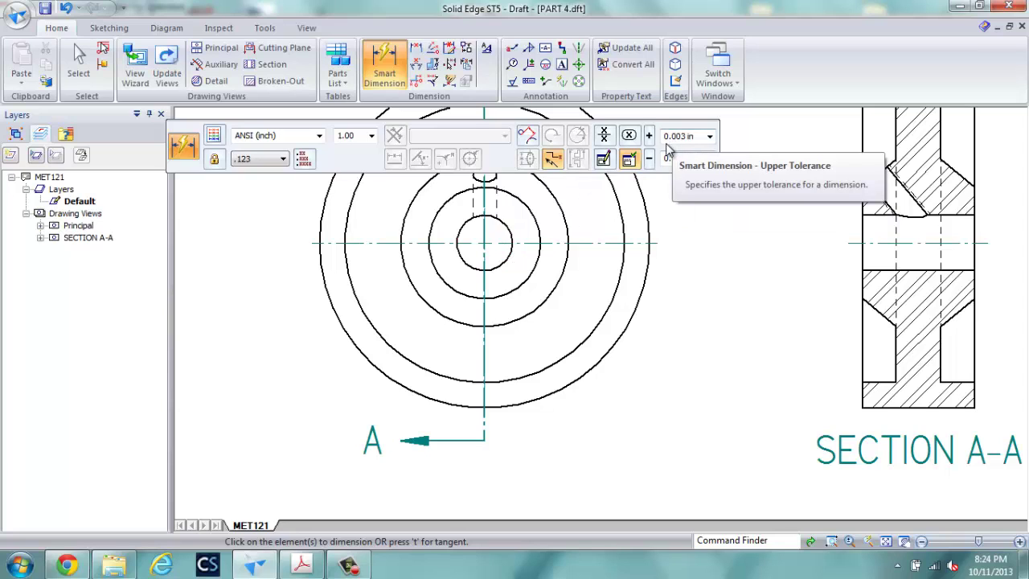
left_click(283, 159)
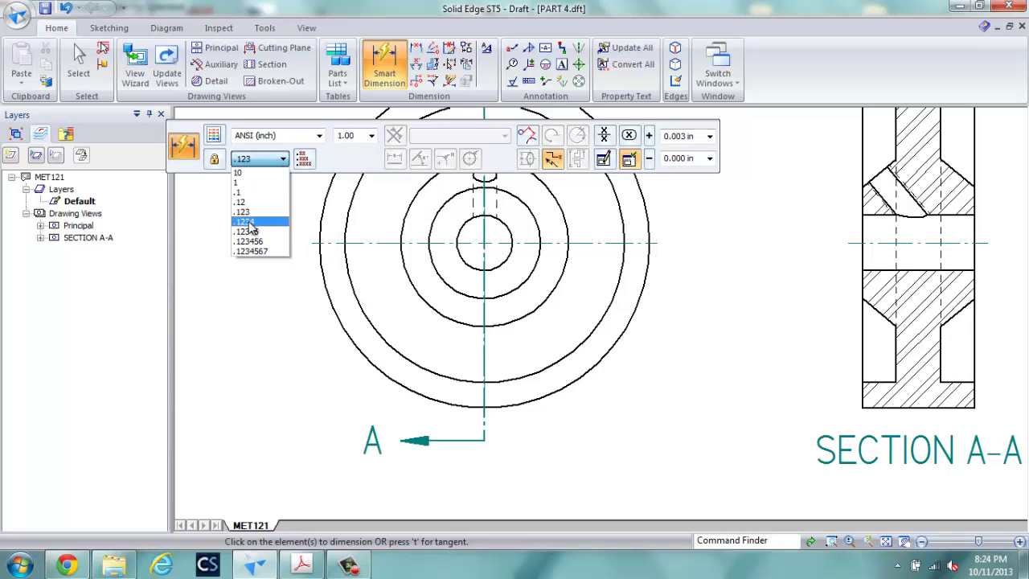
left_click(248, 222)
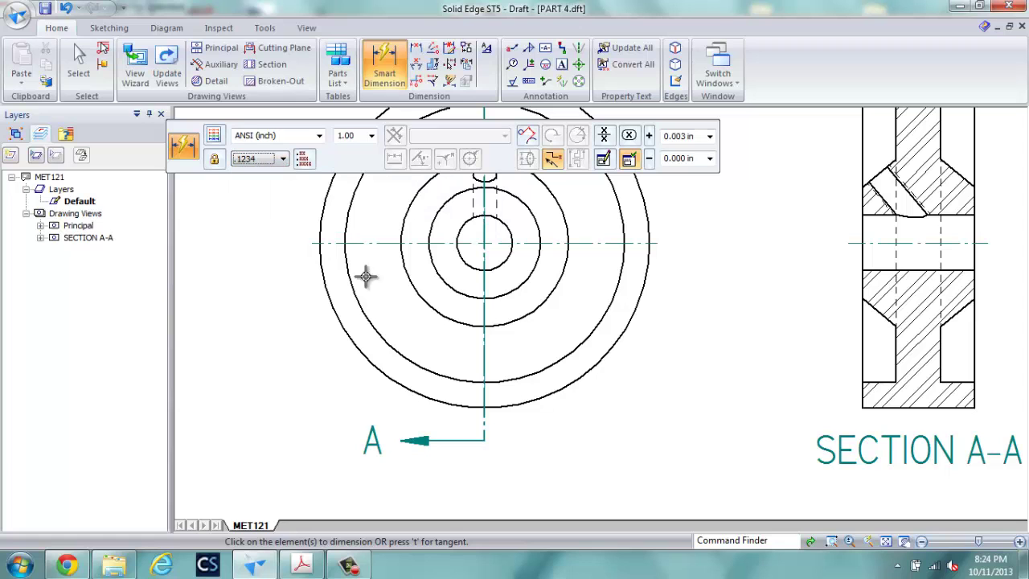
Step: Dimension the bore as Ø .5028/.5000, placed at lower left of the front view
left_click(464, 261)
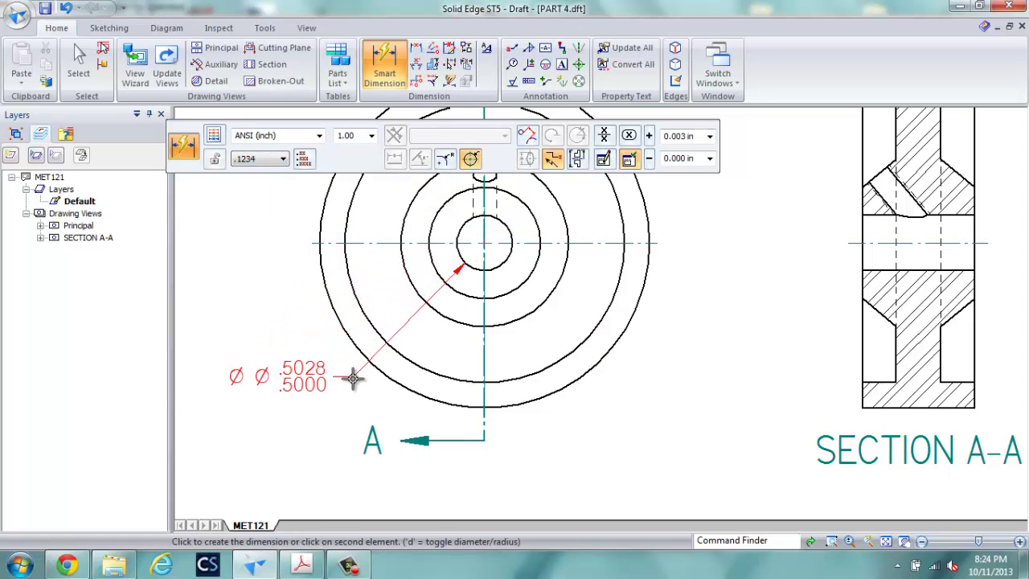
left_click(628, 158)
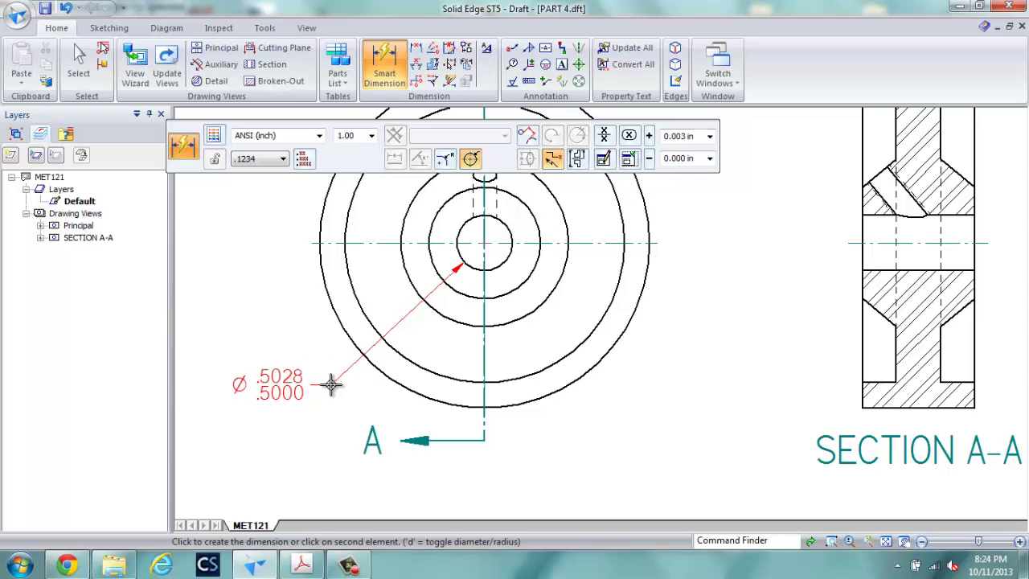
left_click(332, 384)
Step: Clear the diameter prefix, add a -2B suffix and switch to the Hole Callout type
scroll(555, 330, "down", 2)
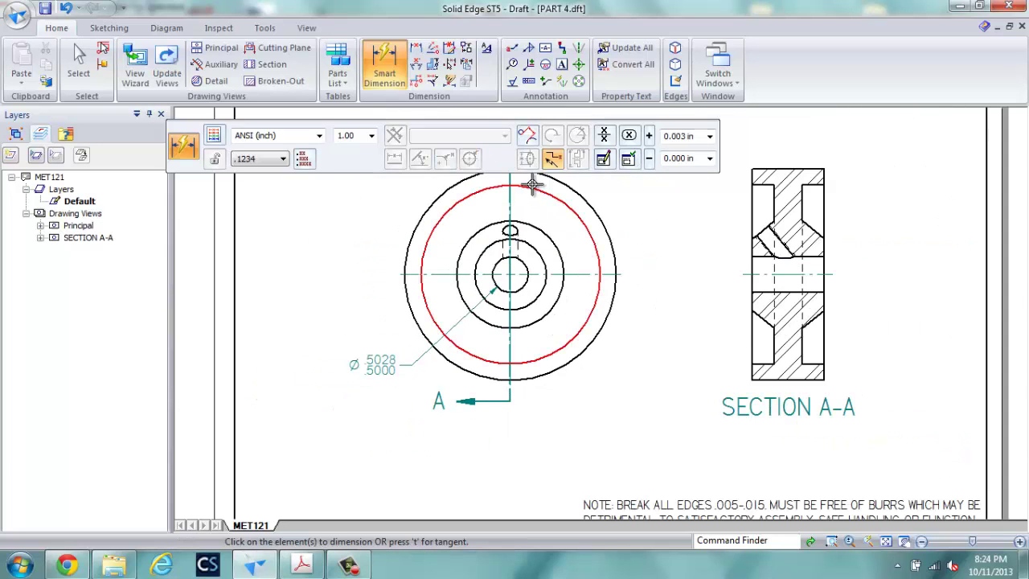
scroll(530, 209, "up", 1)
scroll(528, 257, "up", 1)
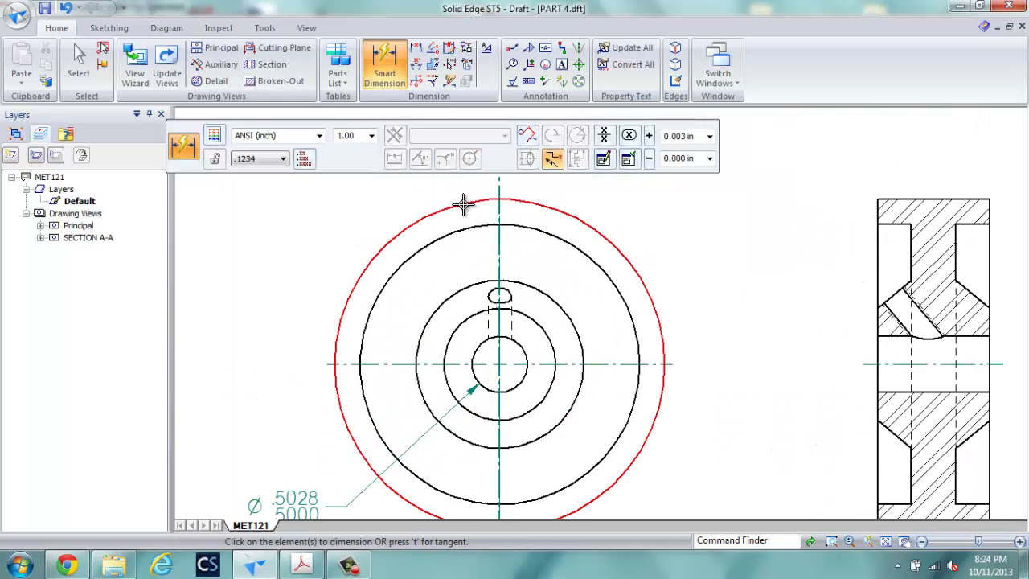
left_click(604, 159)
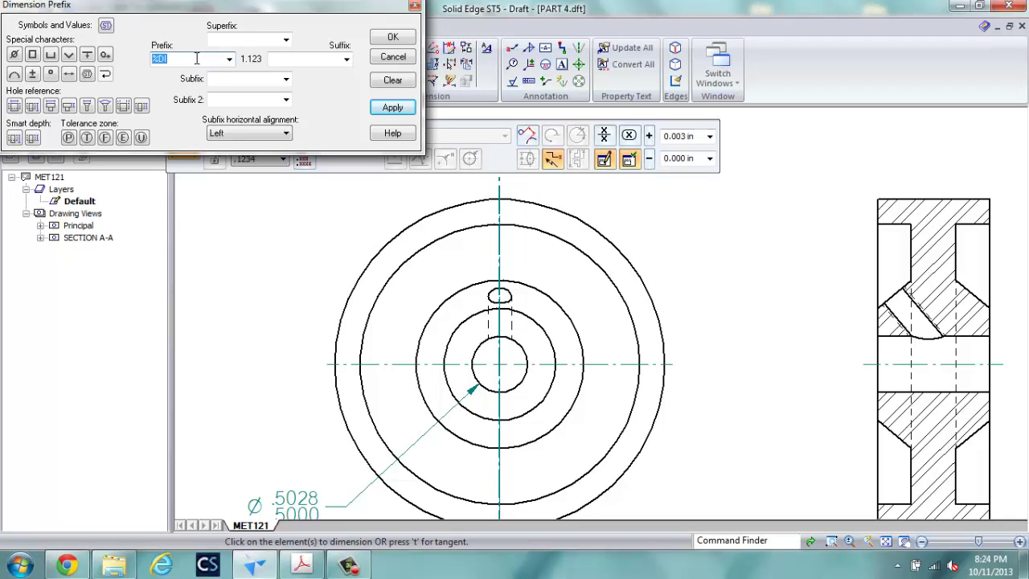
left_click(392, 81)
type("-2B")
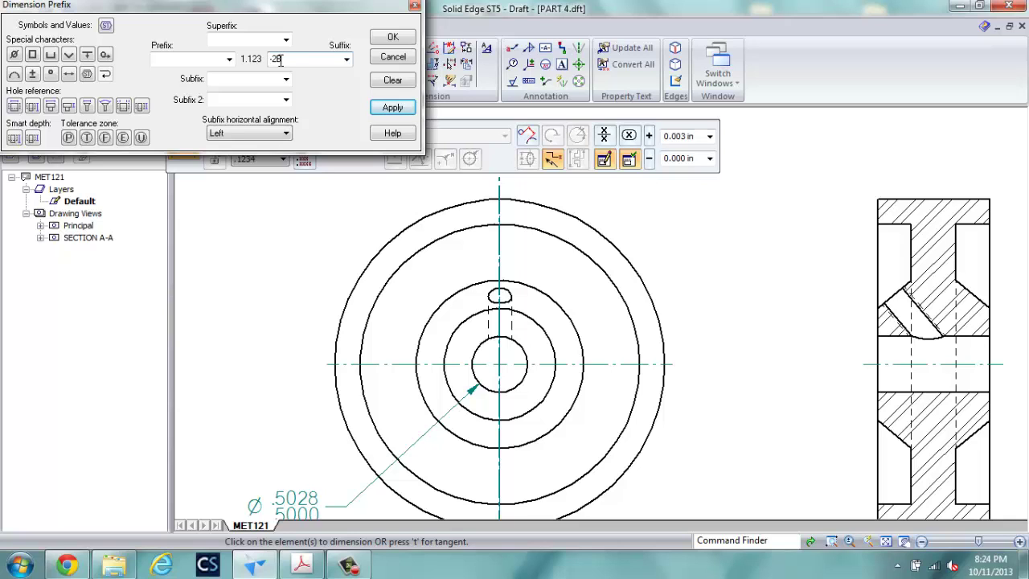
left_click(603, 135)
left_click(604, 141)
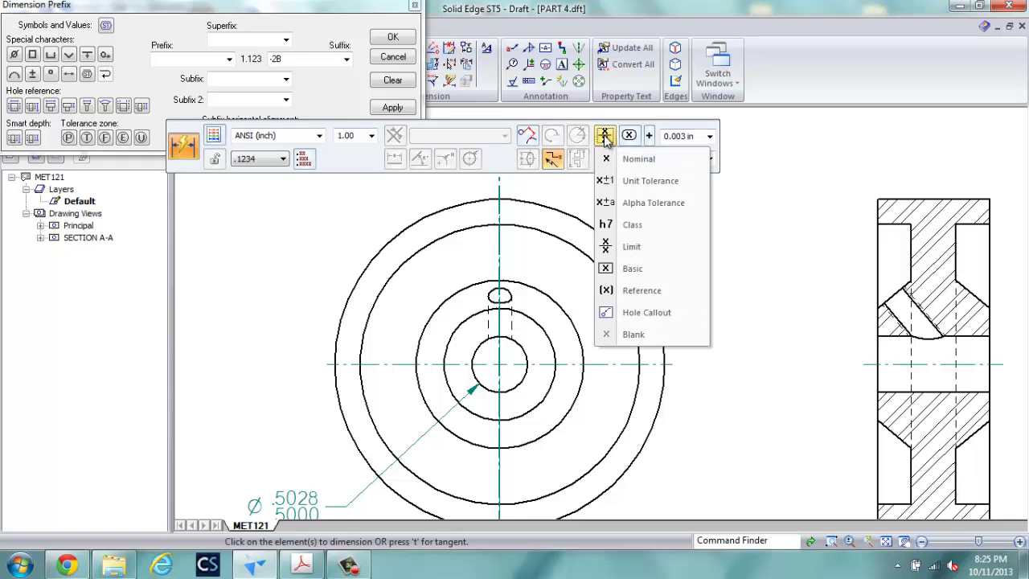
left_click(647, 311)
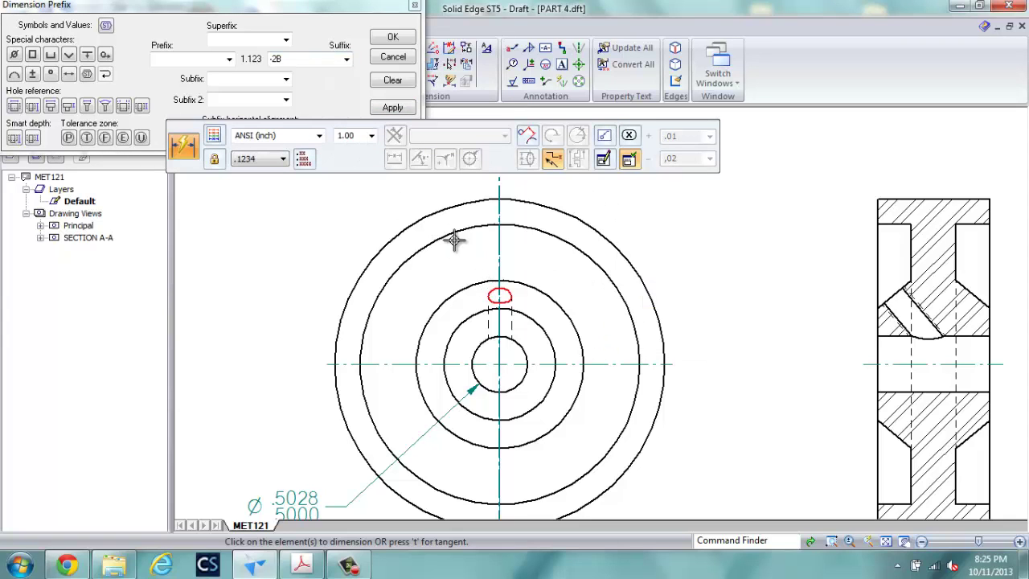
left_click(392, 107)
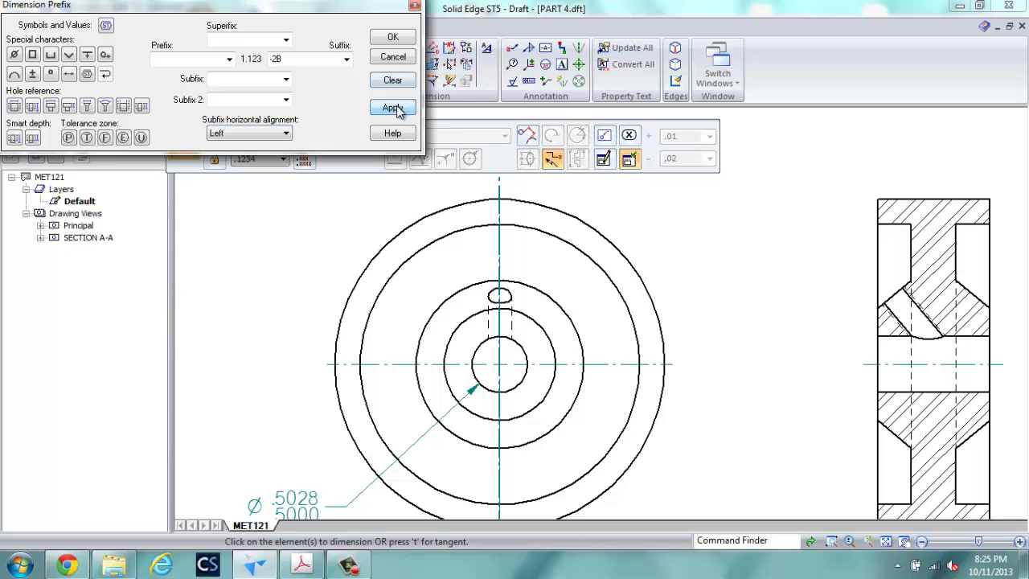
Step: Attach the 1/4-28 UNF -2B callout to the small hole, placed at upper left
left_click(494, 290)
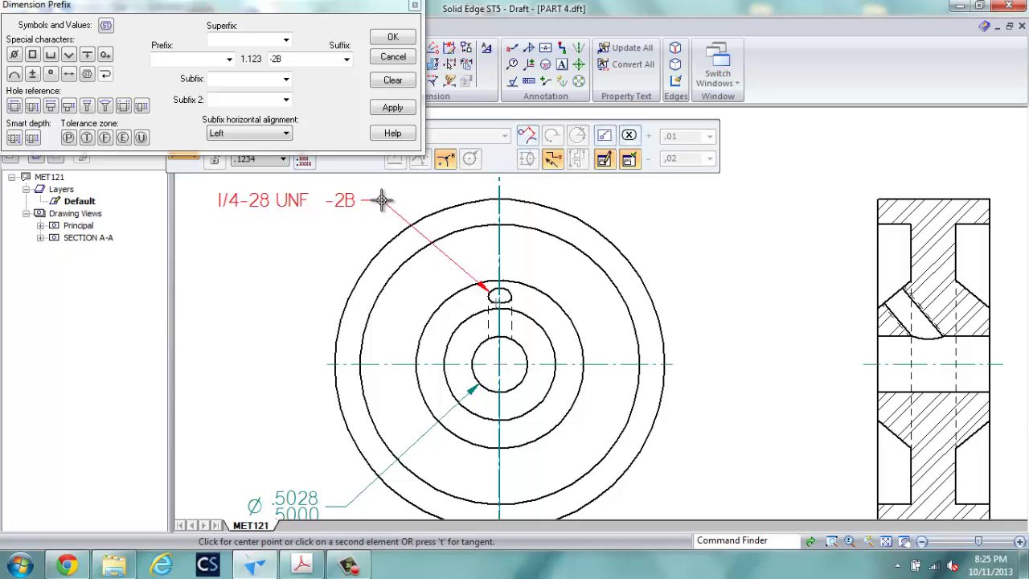
left_click(381, 200)
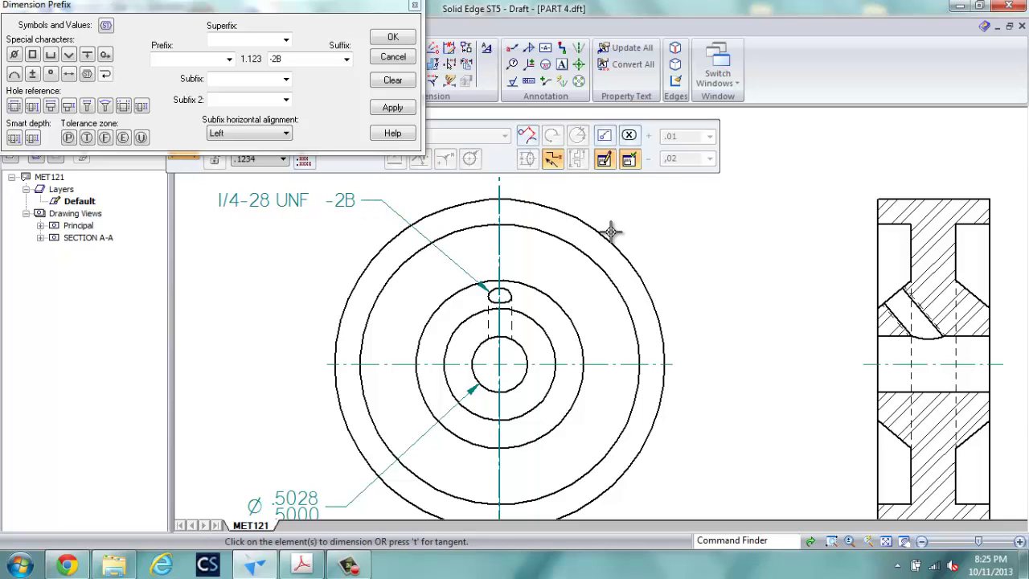
scroll(656, 239, "down", 1)
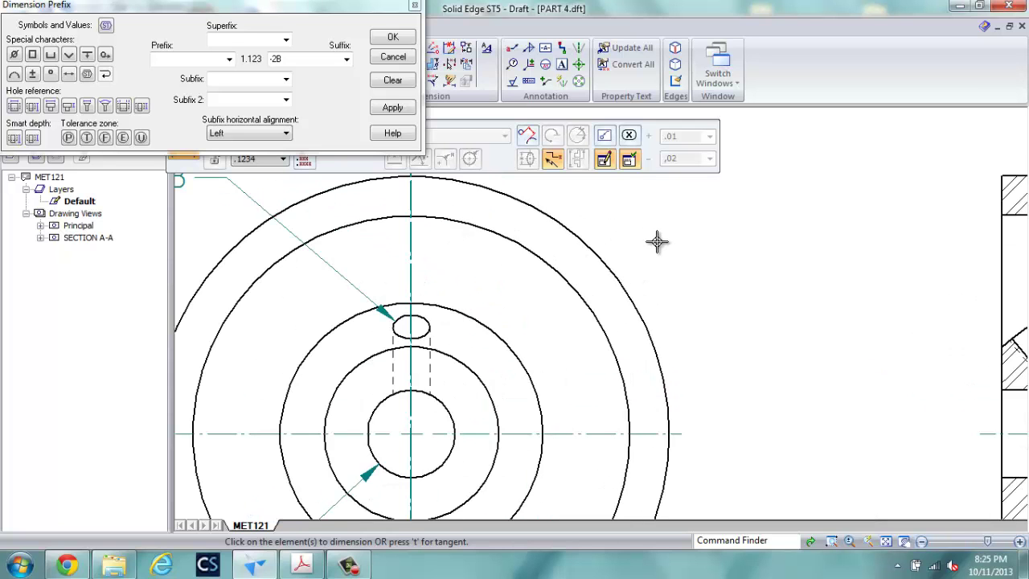
scroll(683, 245, "down", 1)
scroll(691, 249, "down", 1)
scroll(643, 239, "down", 1)
middle_click_drag(643, 239, 484, 234)
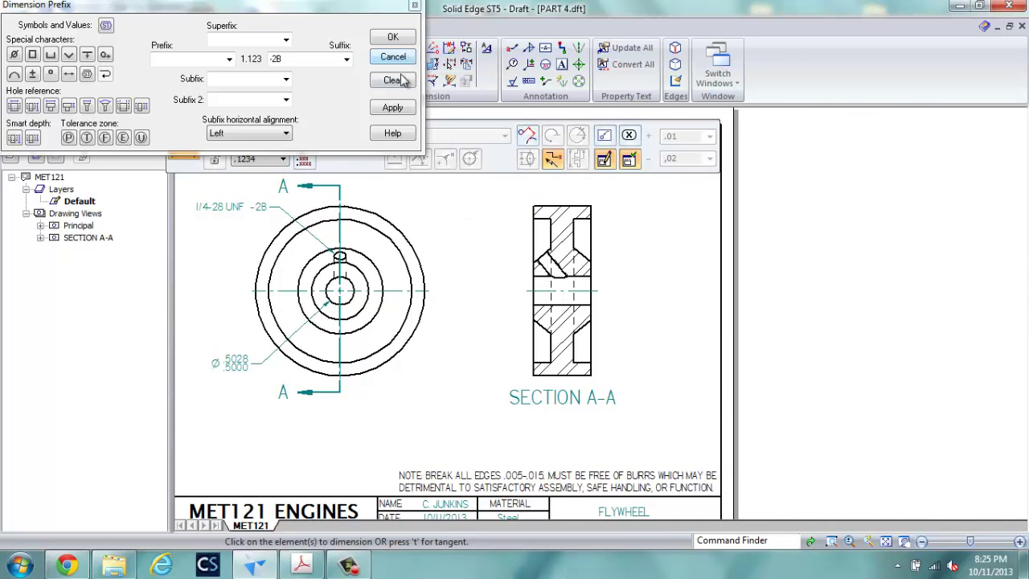
left_click(415, 5)
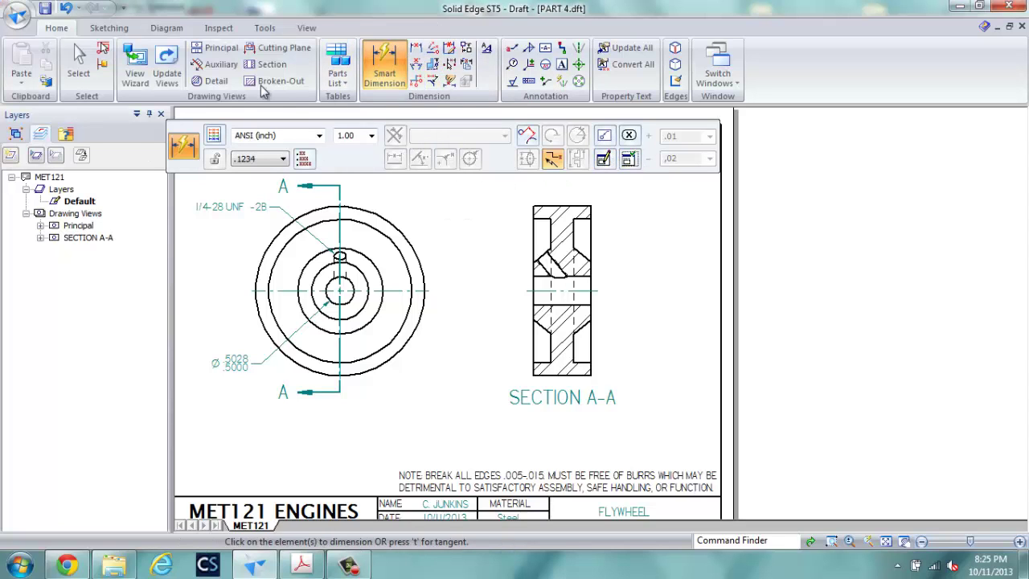
Step: Drag the Section A-A view left toward the front view
left_click(80, 68)
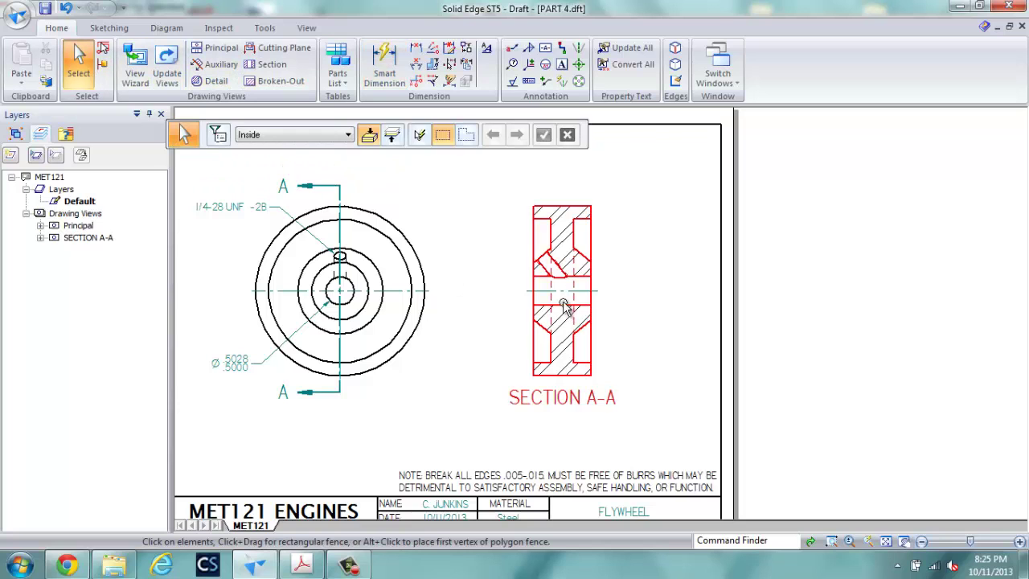
left_click(563, 302)
left_click_drag(546, 294, 508, 294)
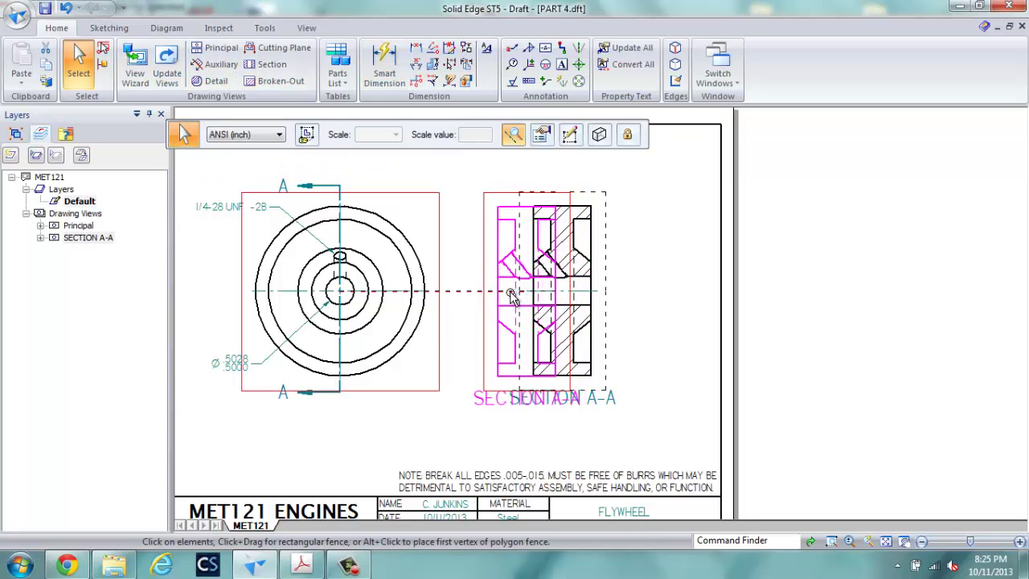
left_click(589, 369)
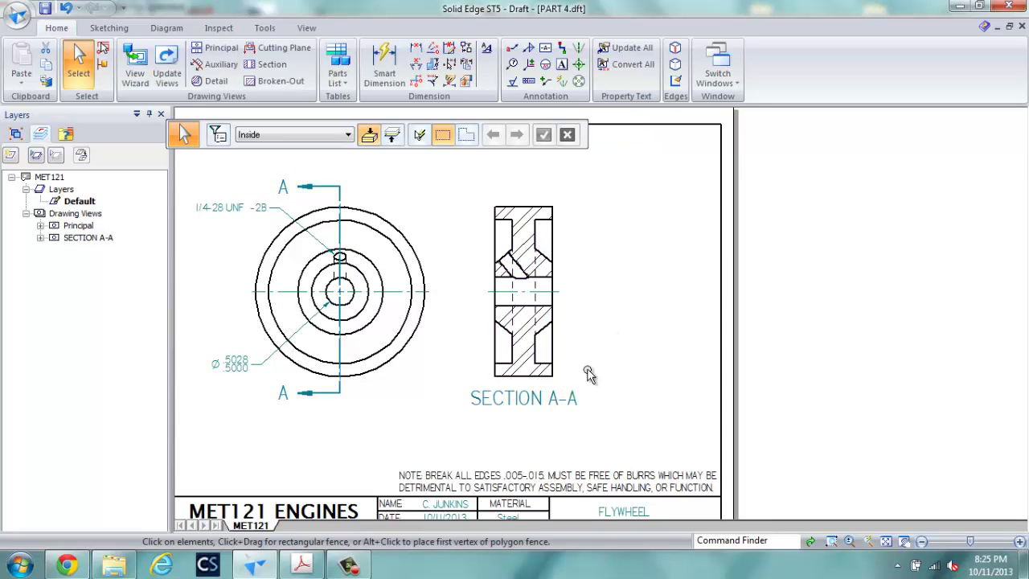
Step: Switch briefly to the 3D flywheel part and return to the draft sheet
left_click(535, 402)
key("Escape")
key("ctrl+Tab")
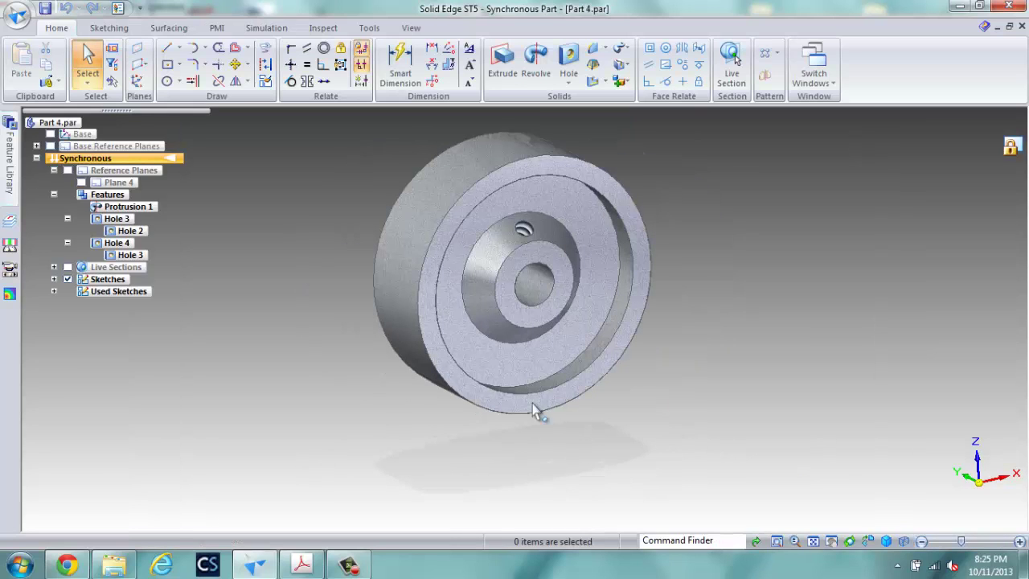
left_click(814, 74)
left_click(937, 165)
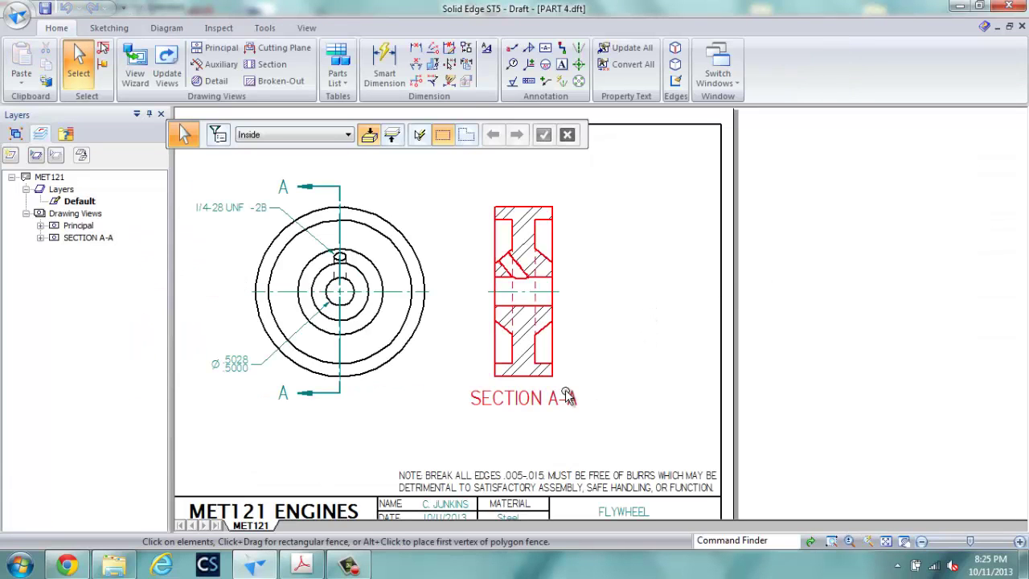
Step: Review the Section A-A caption display options, leaving the caption unchanged
left_click(548, 404)
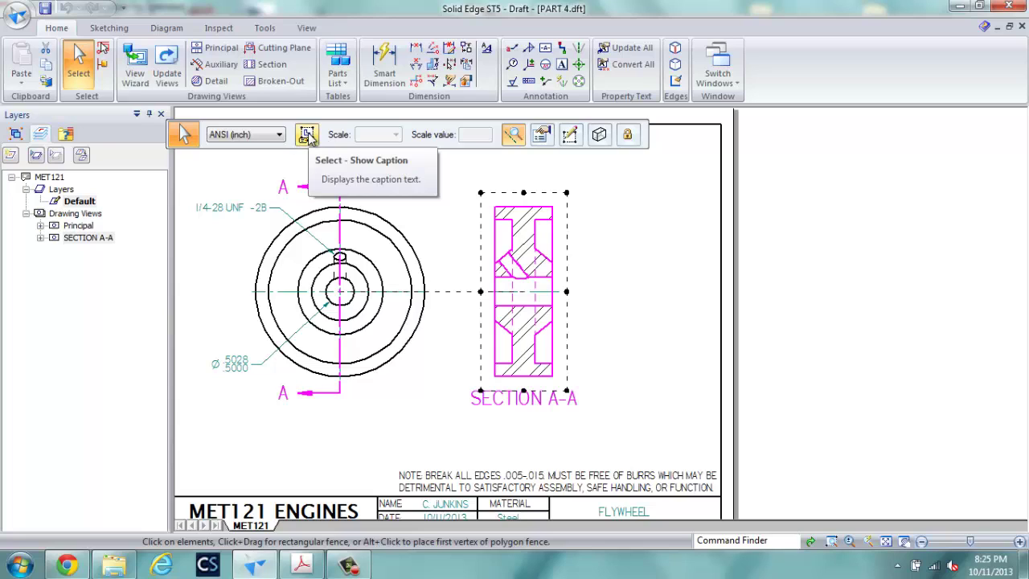
left_click(307, 135)
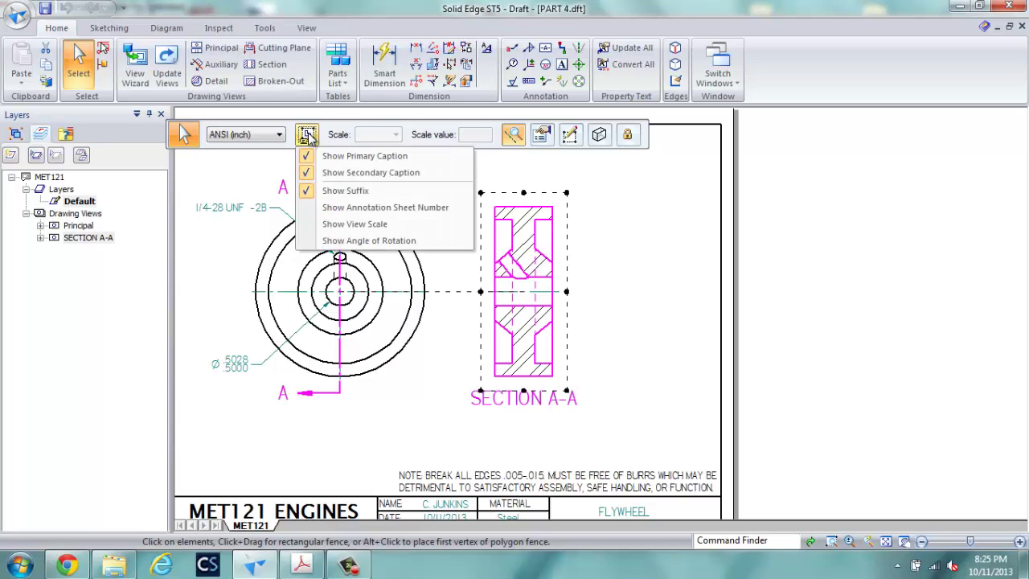
left_click(561, 172)
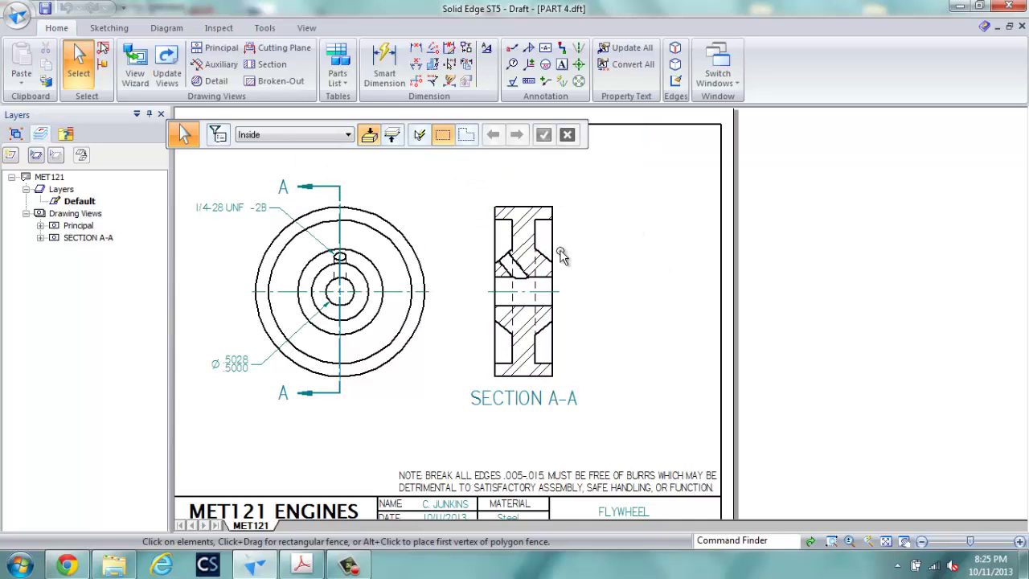
left_click(416, 47)
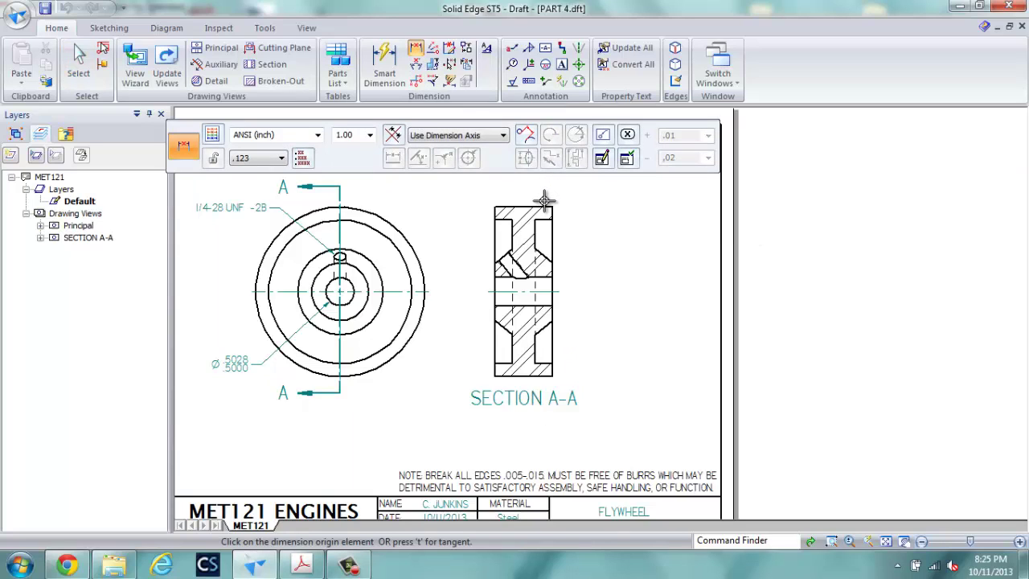
Step: Set the dimension prefix to the diameter symbol and clear the leftover thread suffix
left_click(604, 160)
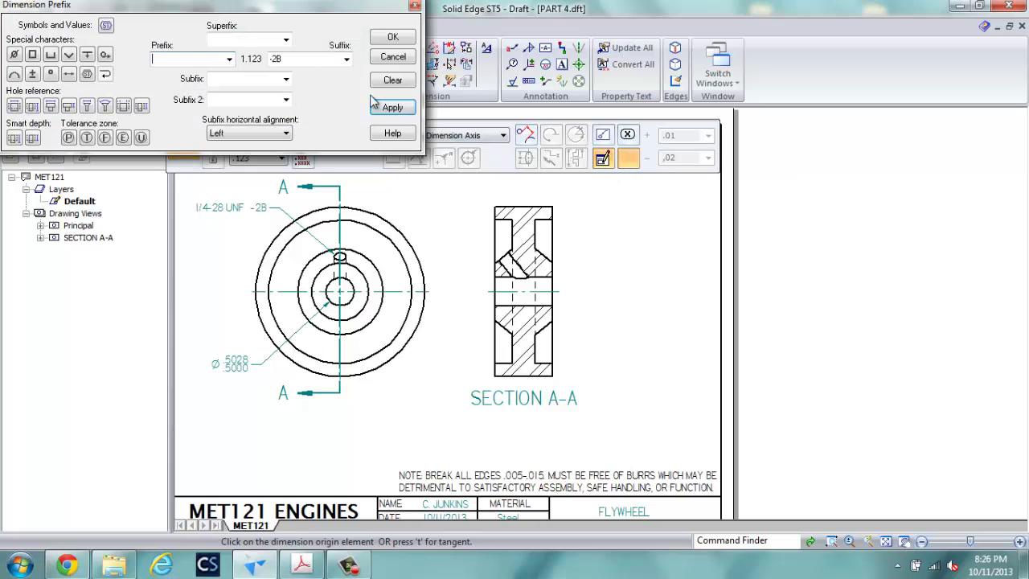
left_click(392, 80)
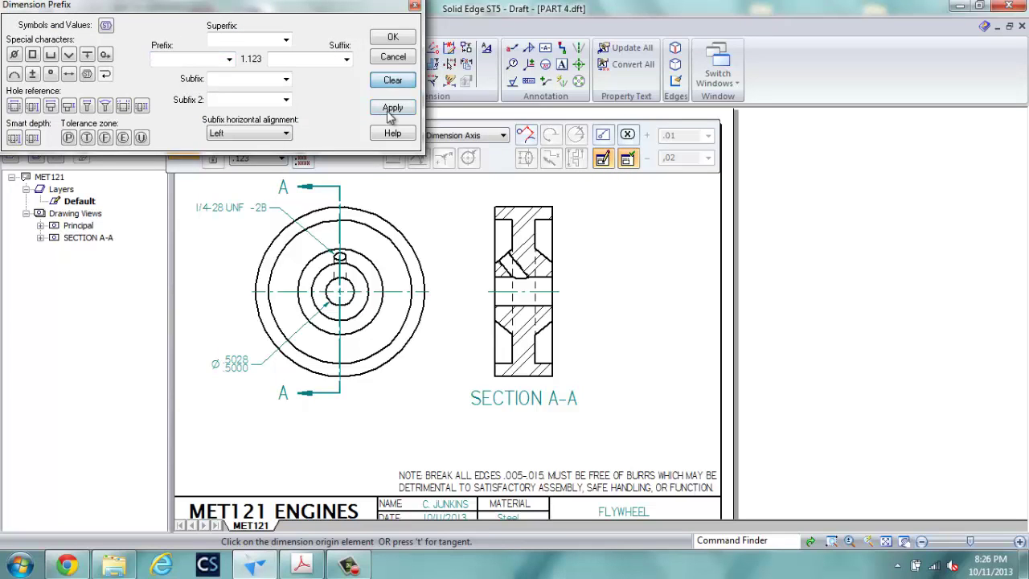
left_click(14, 55)
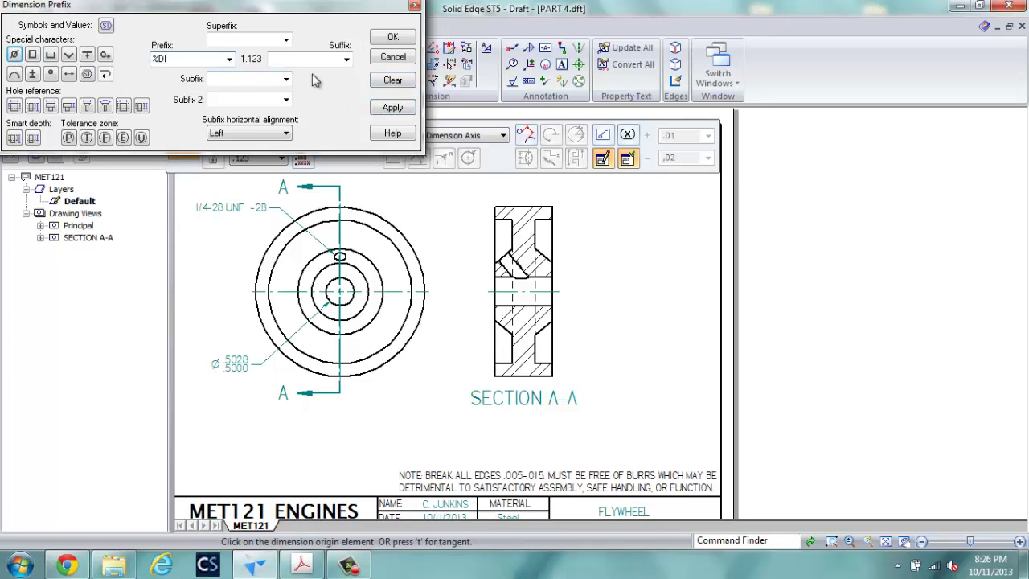
left_click(393, 108)
left_click(394, 38)
Step: Dimension the Ø 2.95 outer diameter at .12 precision, right of the section
left_click(547, 205)
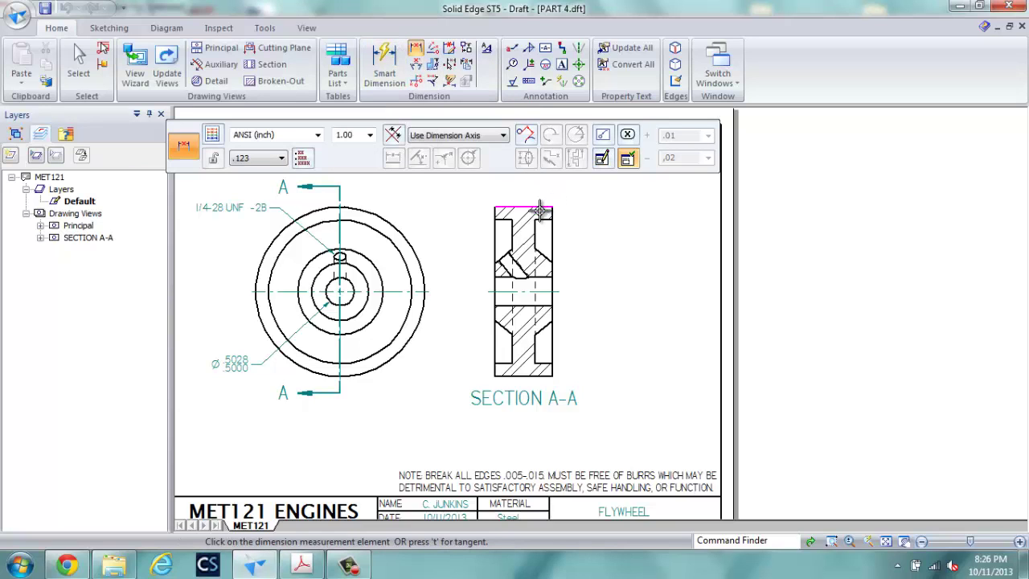
left_click(280, 159)
left_click(247, 193)
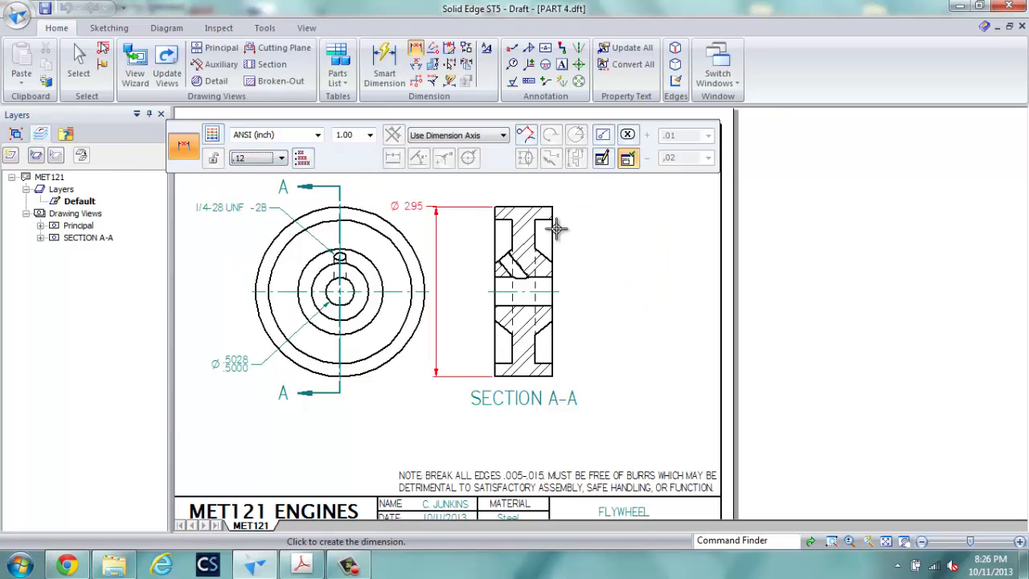
left_click(687, 231)
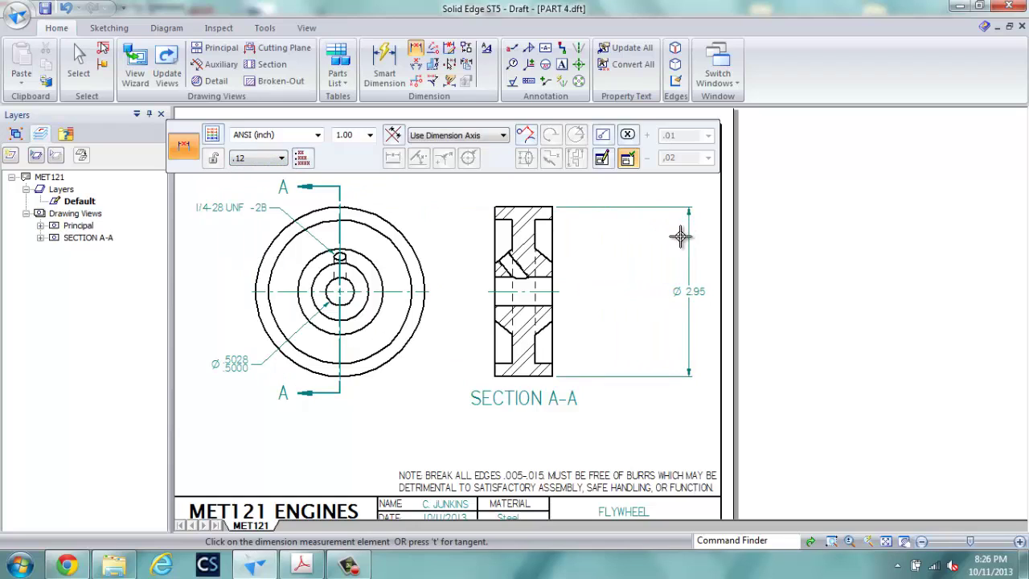
Step: Dimension the Ø 2.50 rim and Ø 1.50 hub diameters on Section A-A
left_click(545, 220)
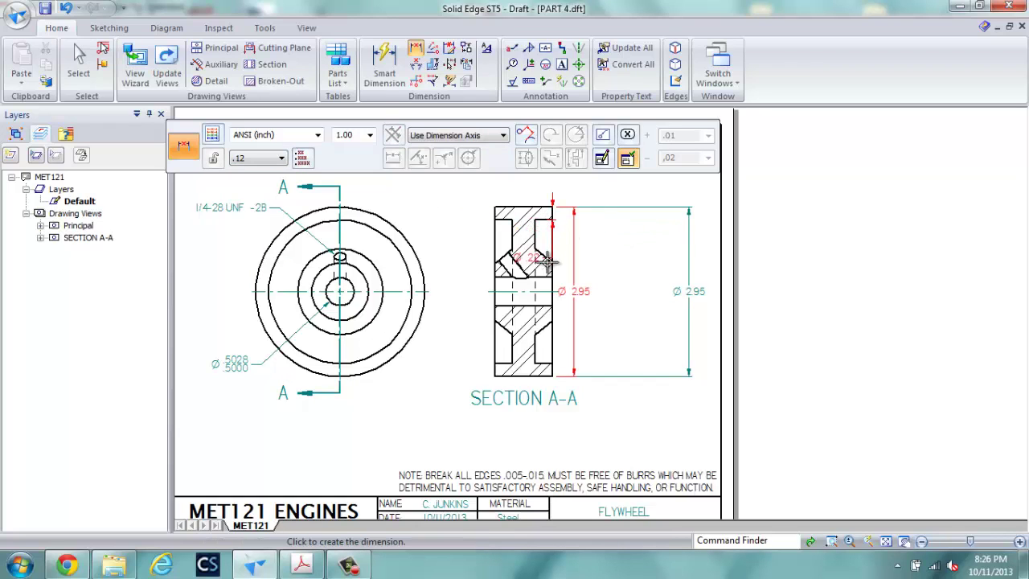
left_click(546, 220)
left_click(540, 363)
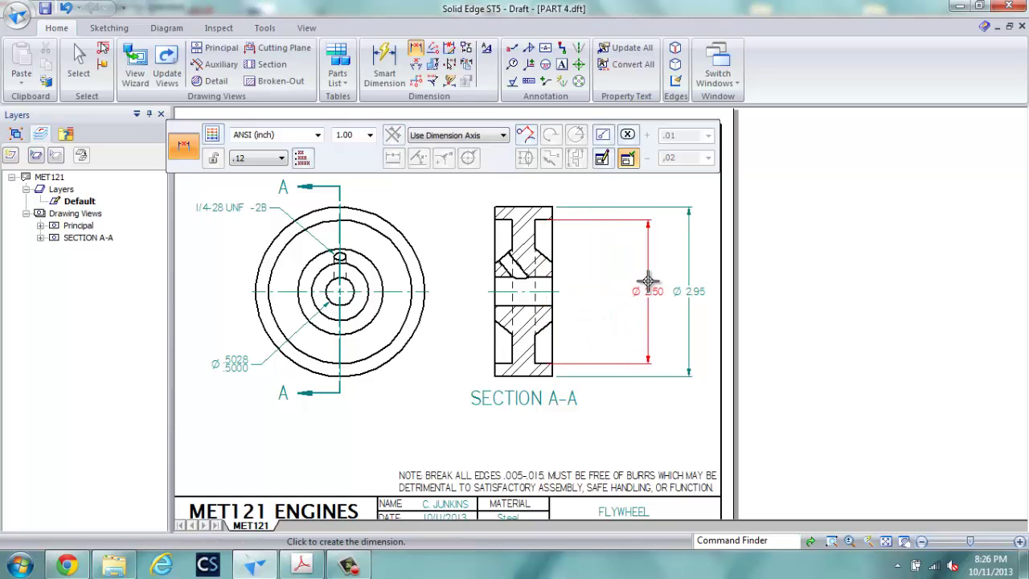
left_click(650, 289)
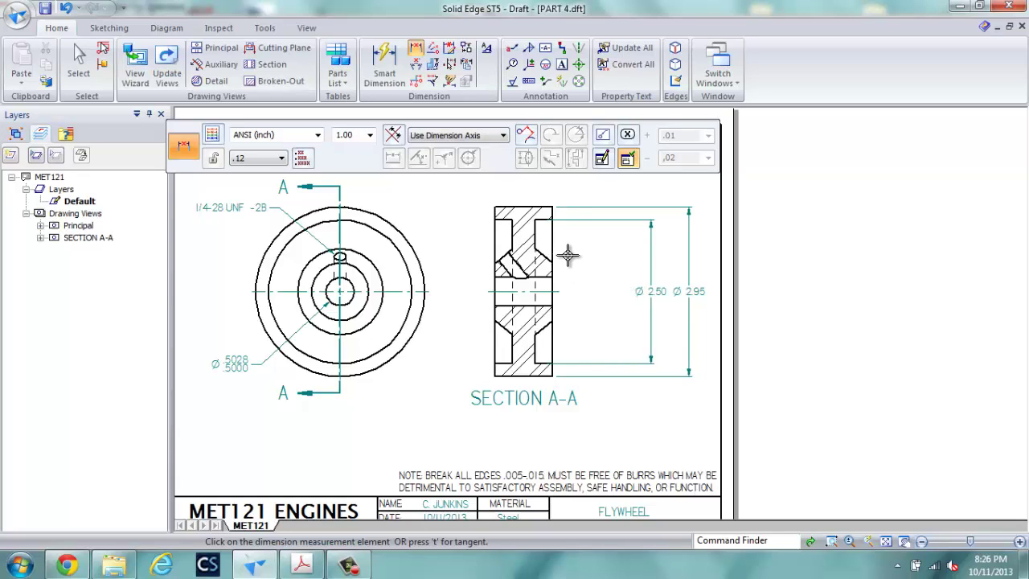
left_click(533, 250)
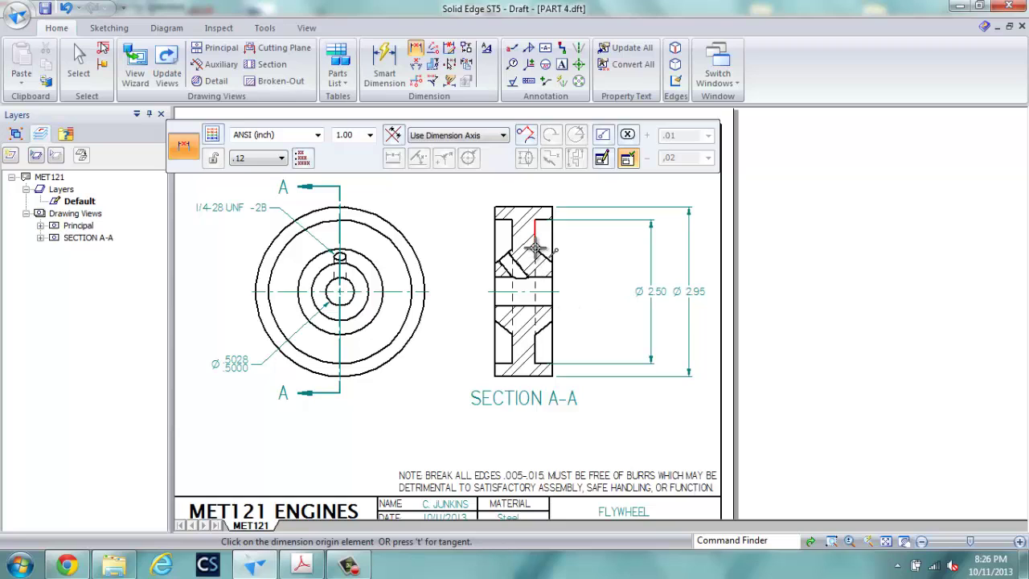
left_click(548, 324)
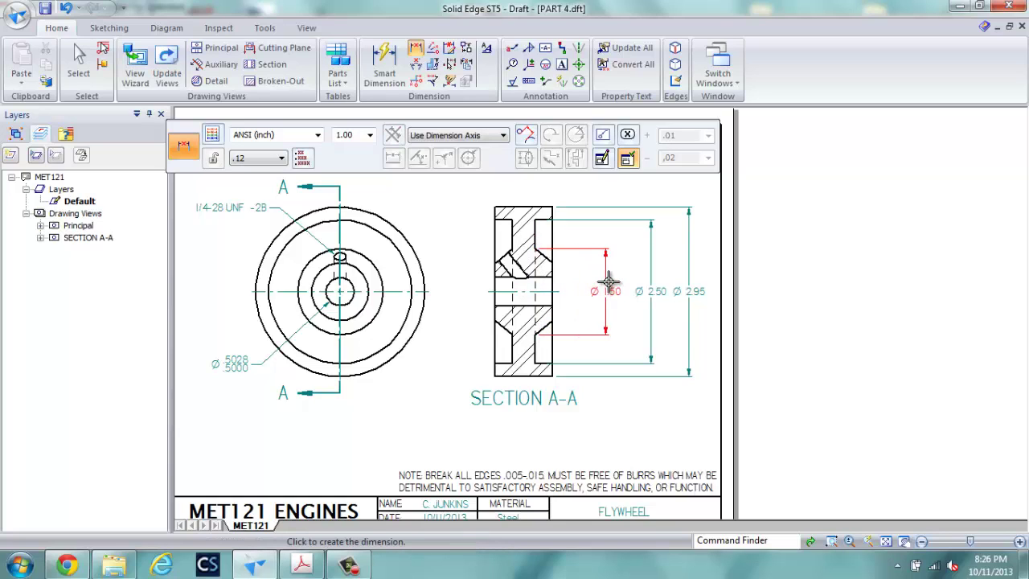
left_click(613, 278)
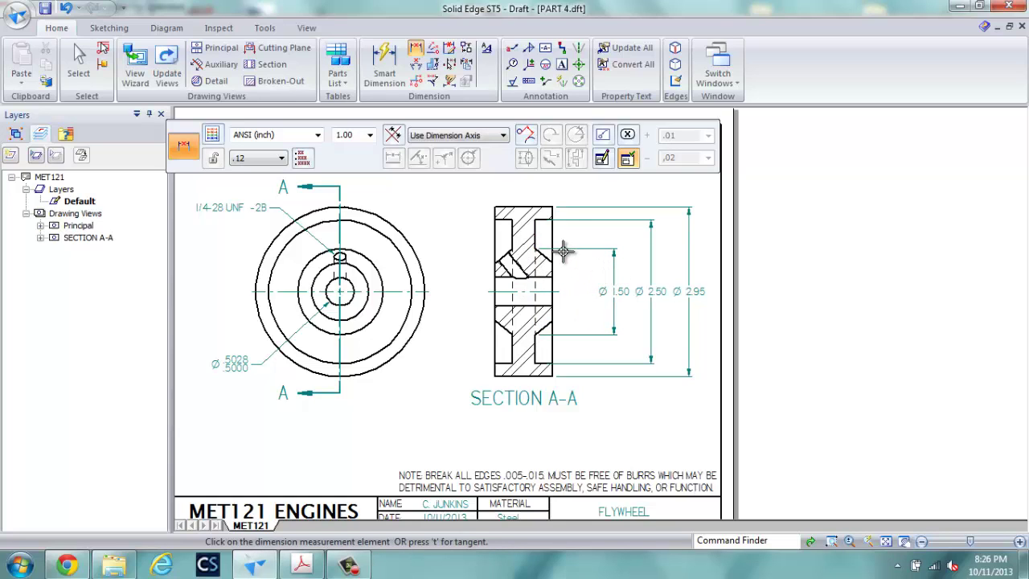
Step: Dimension the Ø .50 bore as a plain value without the THRU note
left_click(546, 277)
right_click(546, 277)
left_click(546, 277)
left_click(546, 304)
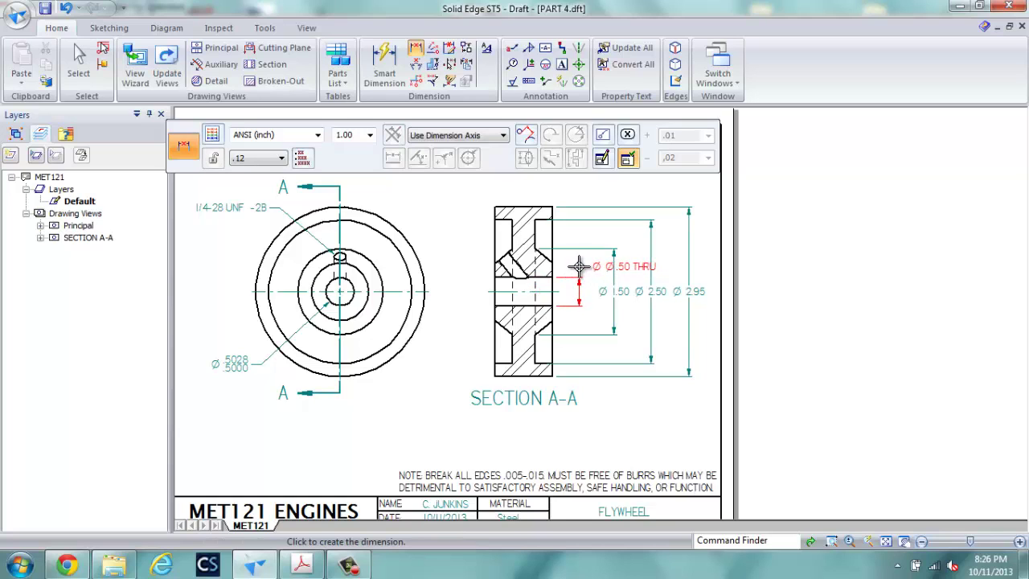
left_click(603, 134)
left_click(619, 159)
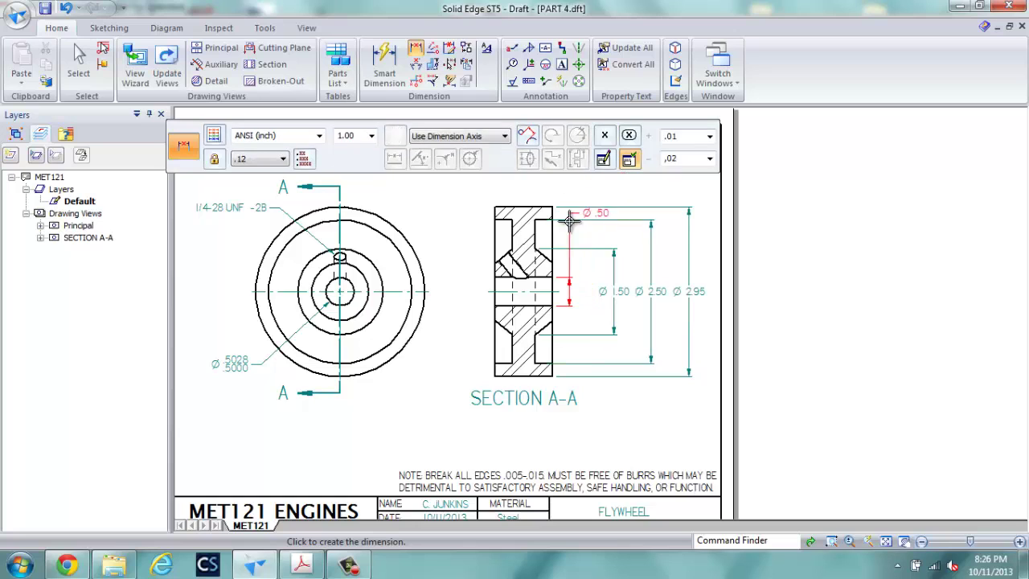
left_click(569, 265)
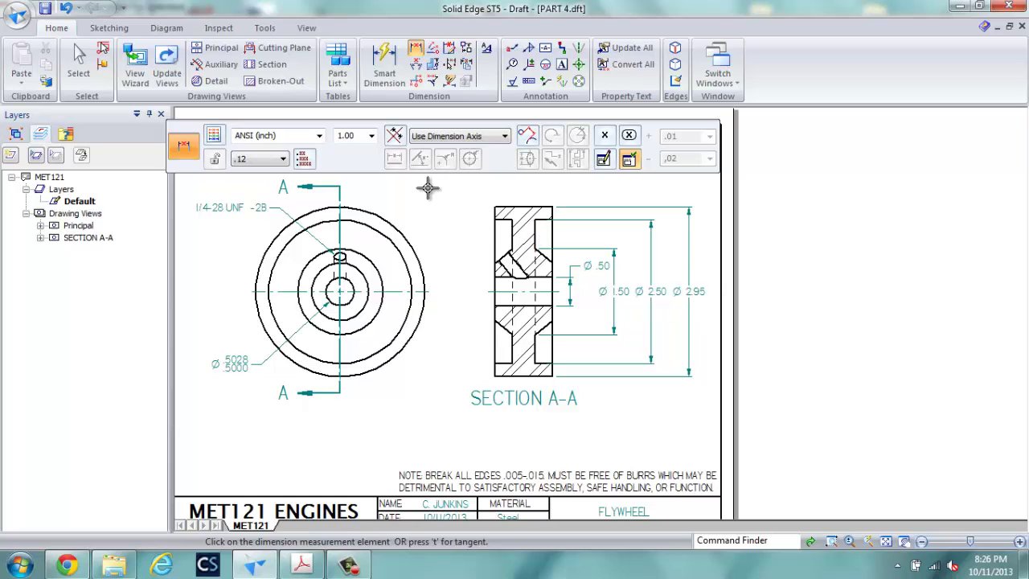
left_click(79, 61)
Step: Reposition the Ø 2.95, Ø 1.50 and Ø .50 values so the diameters are staggered
left_click(679, 291)
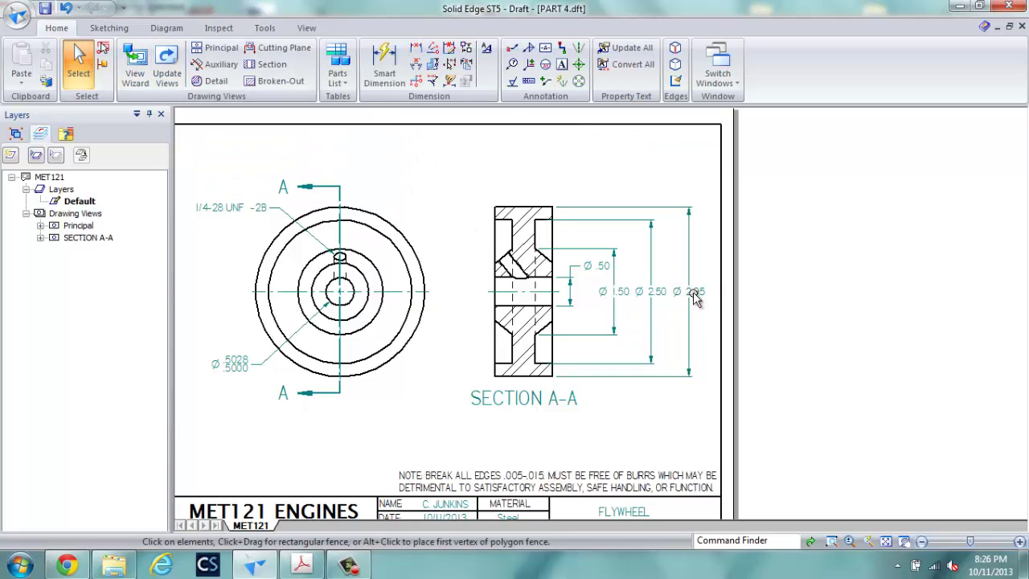
left_click_drag(694, 274, 693, 273)
left_click(659, 305)
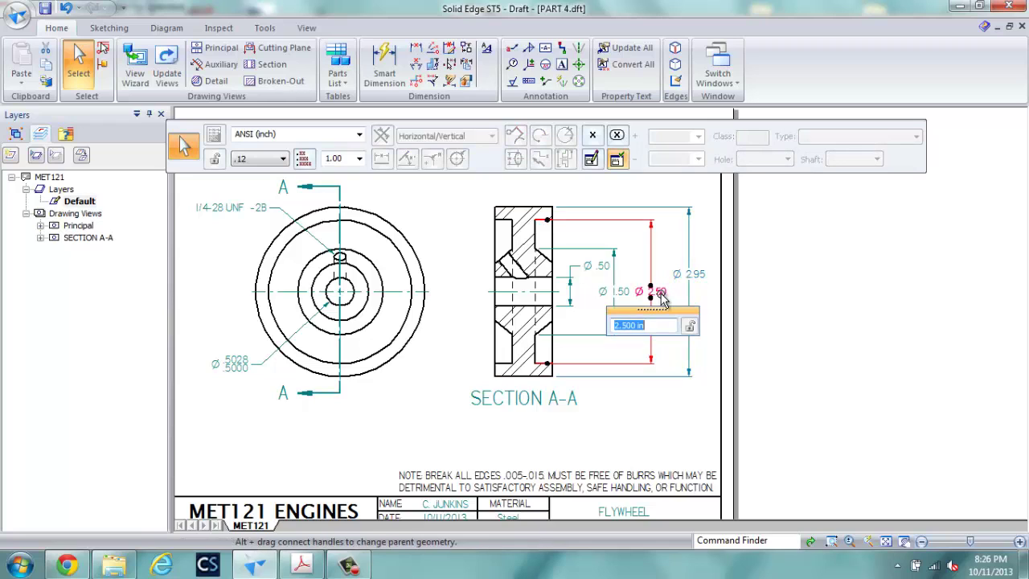
left_click(617, 290)
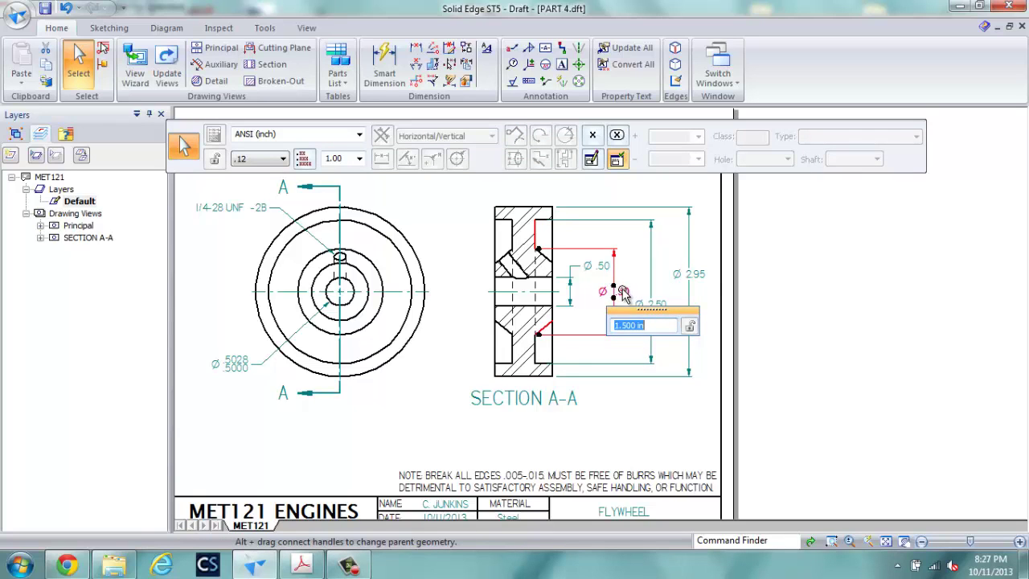
mouse_move(617, 286)
left_mouse_down()
mouse_move(601, 273)
mouse_move(579, 291)
left_mouse_up()
left_click(784, 311)
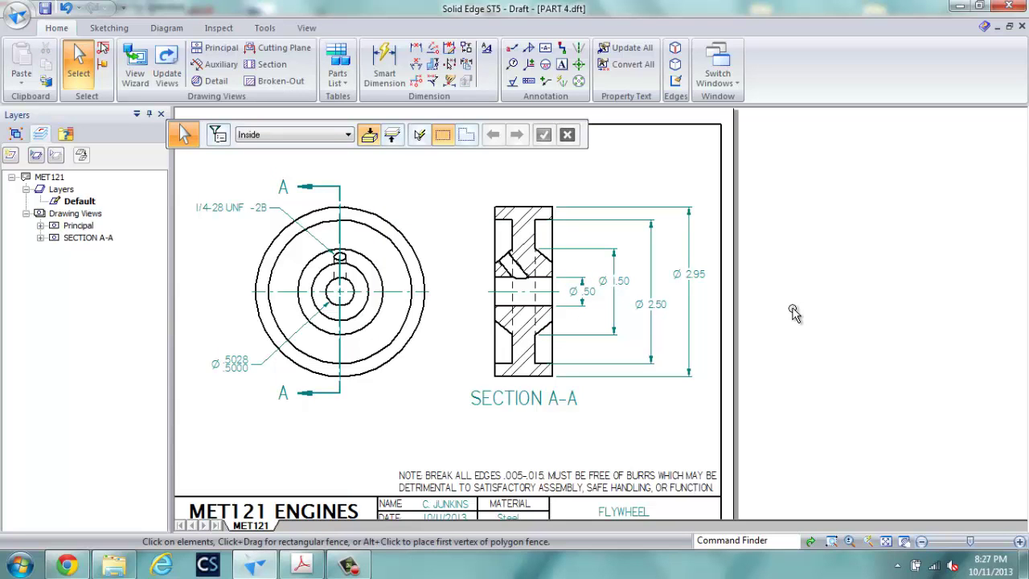
left_click(415, 48)
left_click(384, 62)
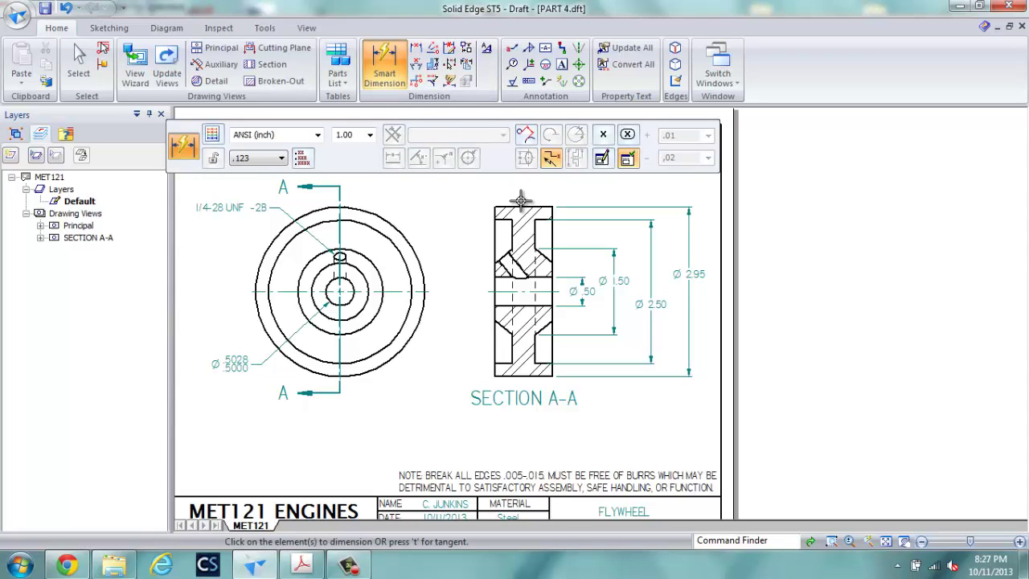